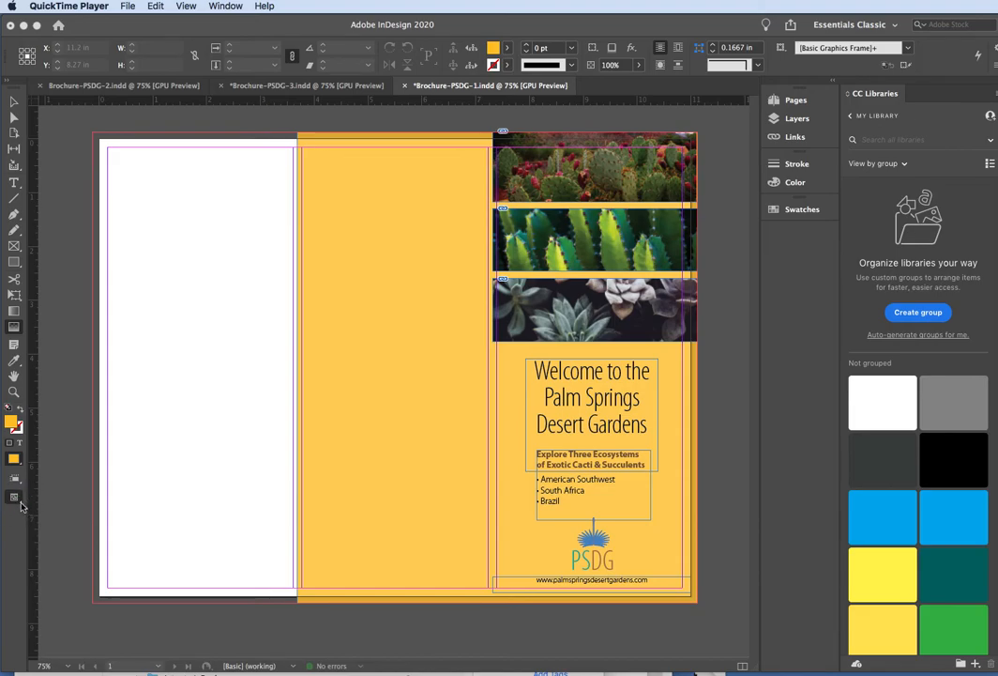
Step: Set the screen mode of the Brochure-PSDG-1 document to Preview
click(19, 507)
click(33, 512)
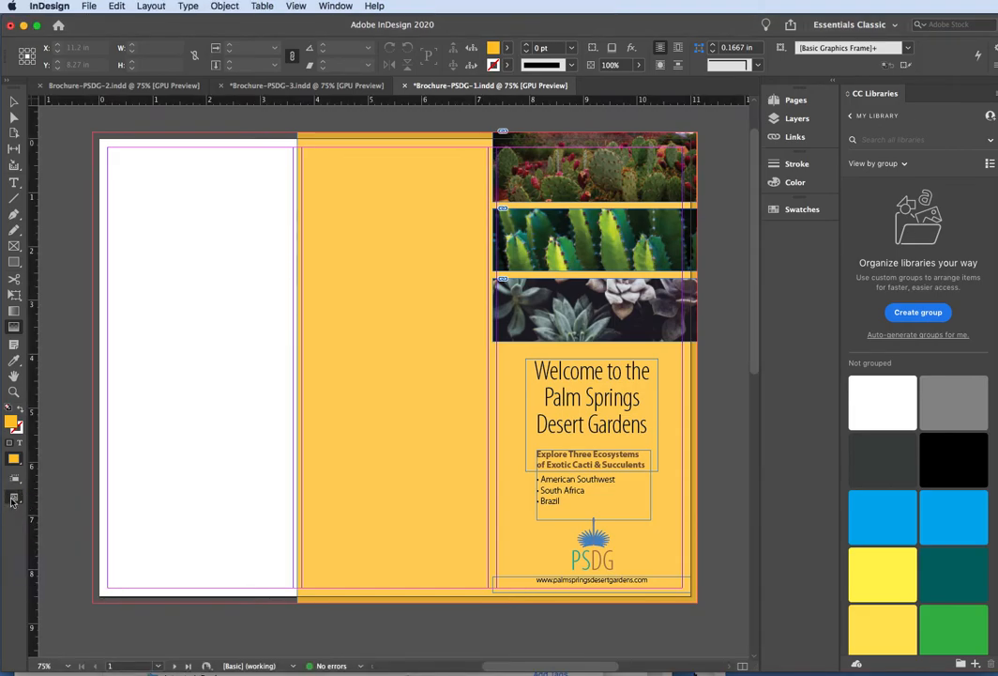
click(20, 503)
click(38, 530)
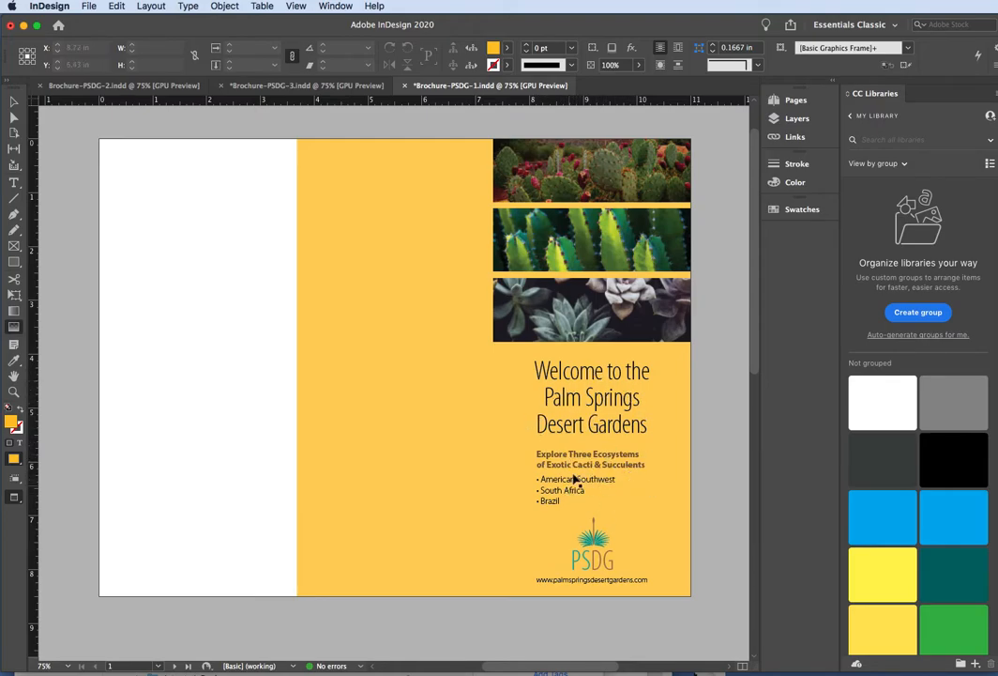
Step: Switch to the Brochure-PSDG-3 document and set its screen mode to Preview
click(324, 85)
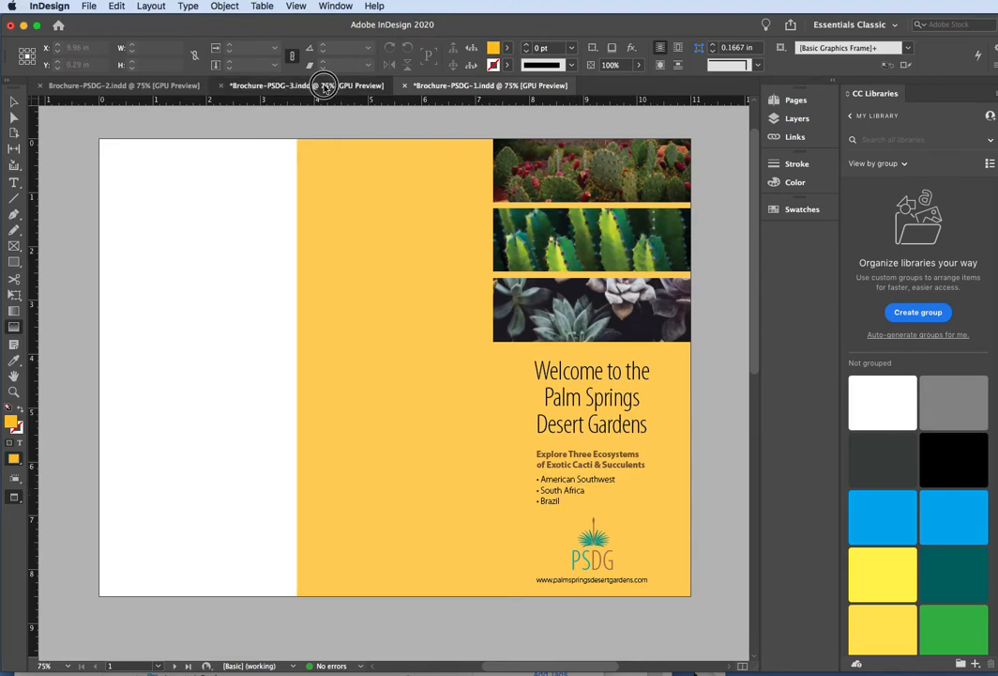
click(18, 500)
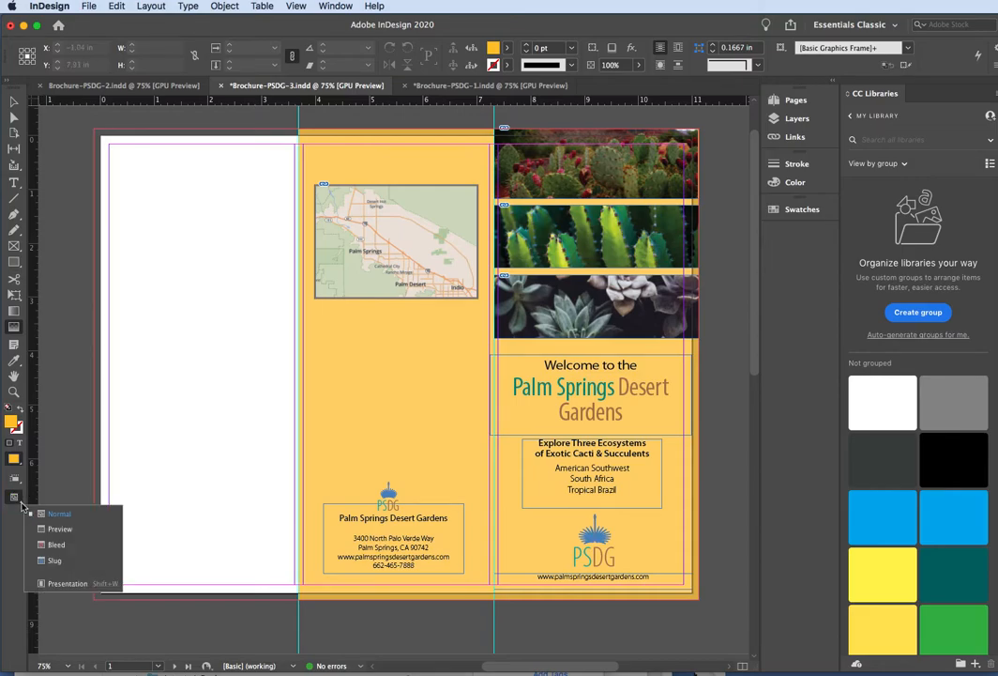
click(56, 528)
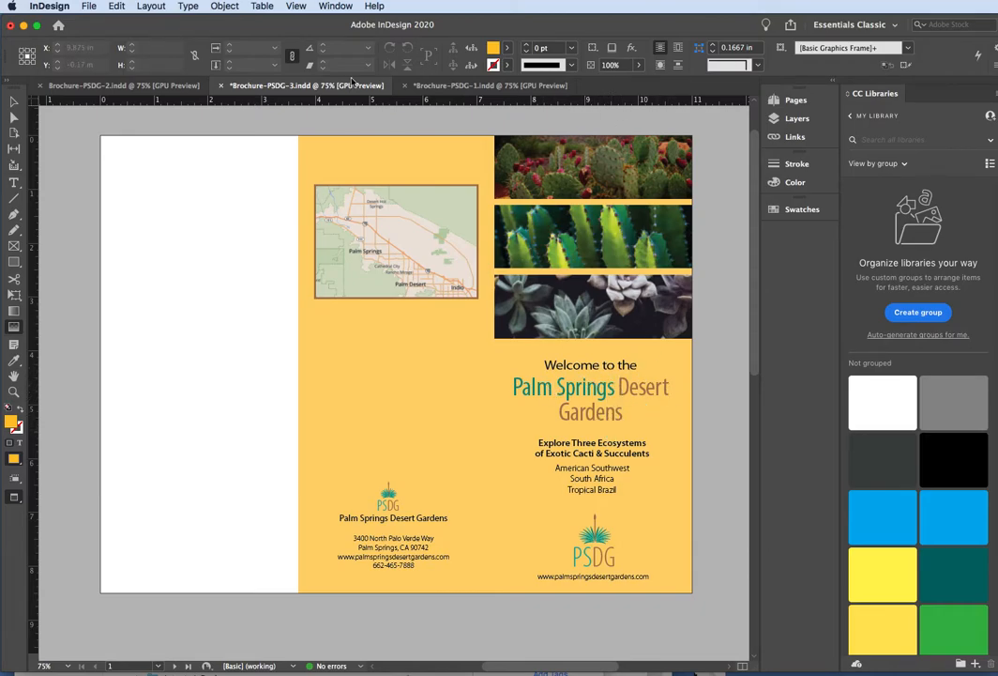
Step: Compare the cover panel layouts of Brochure-PSDG-1 and Brochure-PSDG-3, ending on Brochure-PSDG-3
click(509, 85)
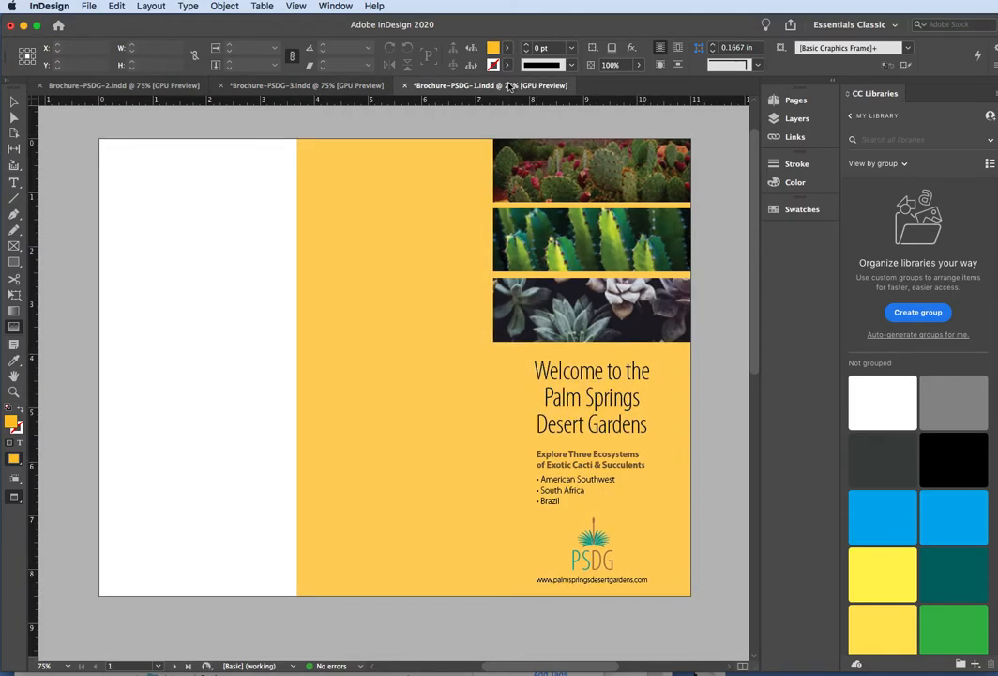
click(317, 86)
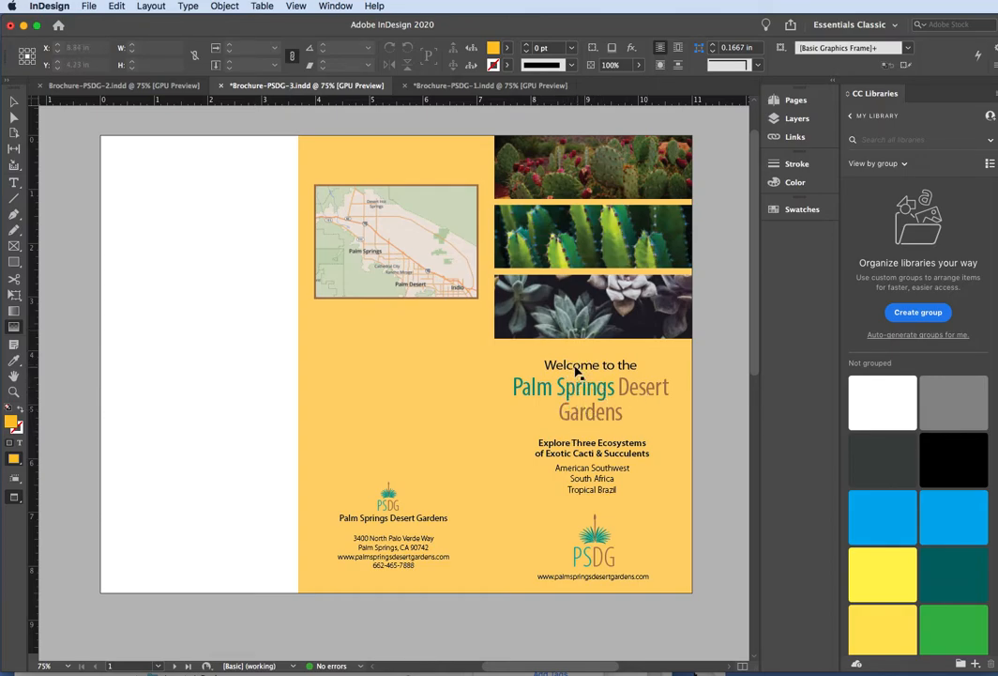
click(449, 86)
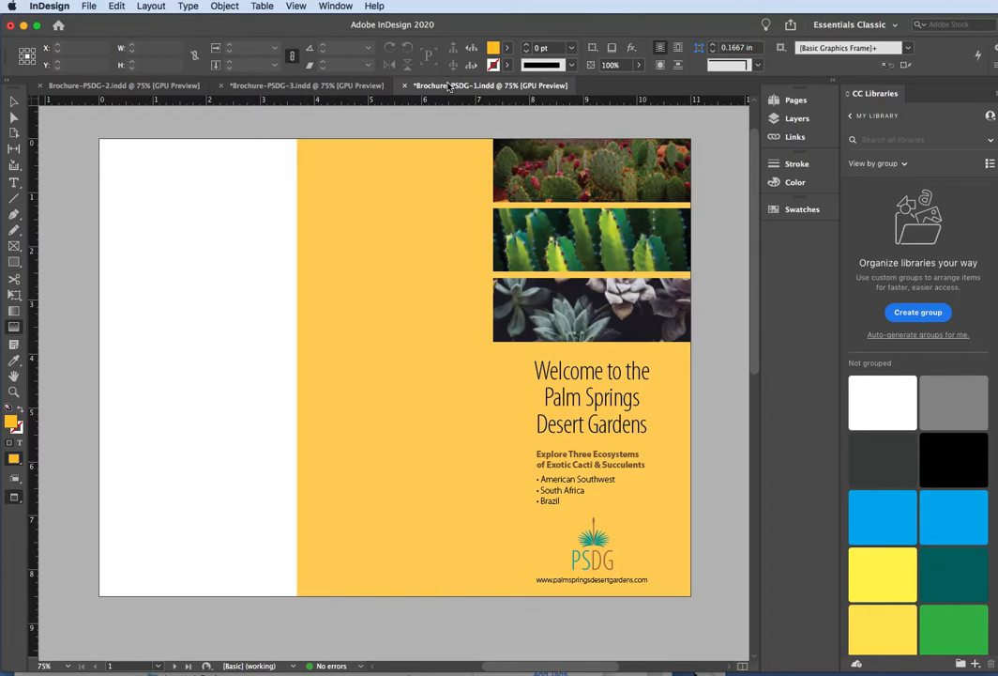
click(292, 85)
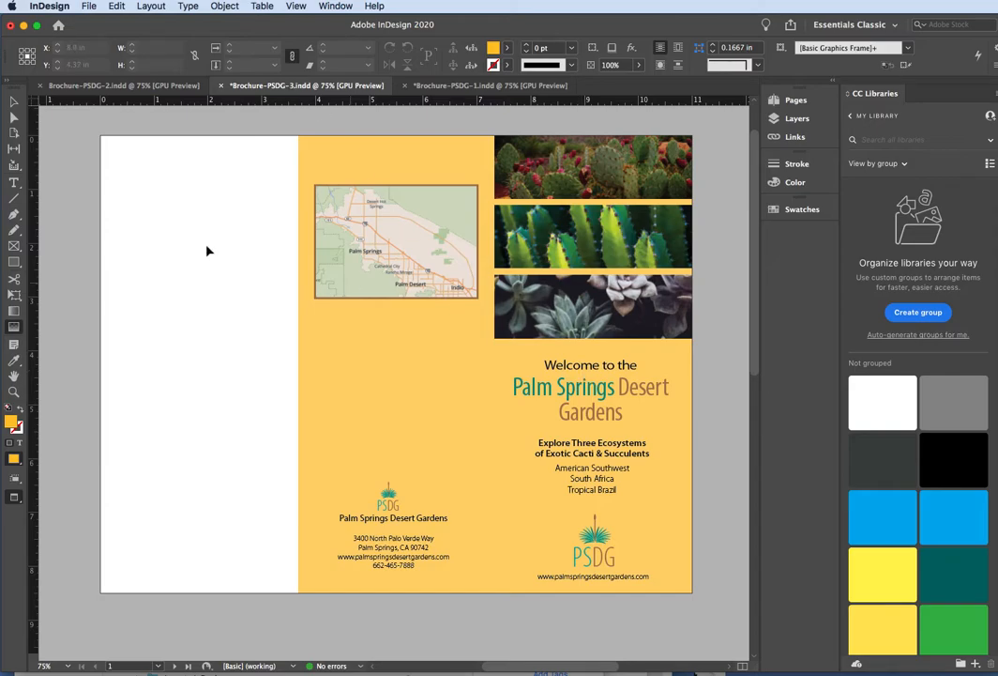
Step: Check the character formatting of "Springs" in the cover heading and view the available Myriad Pro font styles
click(12, 183)
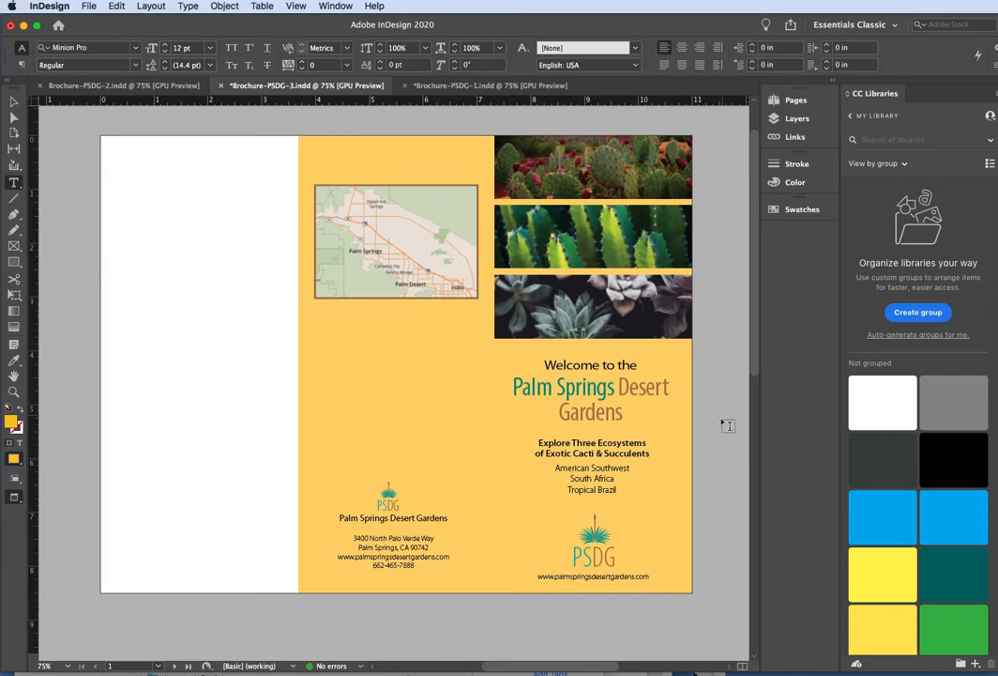
drag(587, 387, 560, 391)
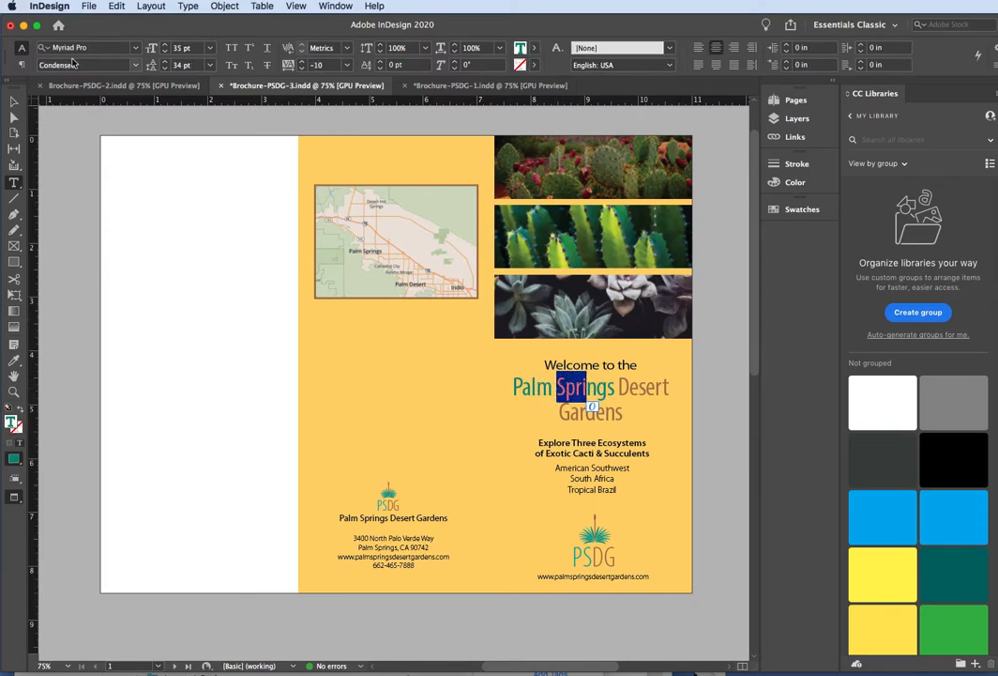
click(135, 65)
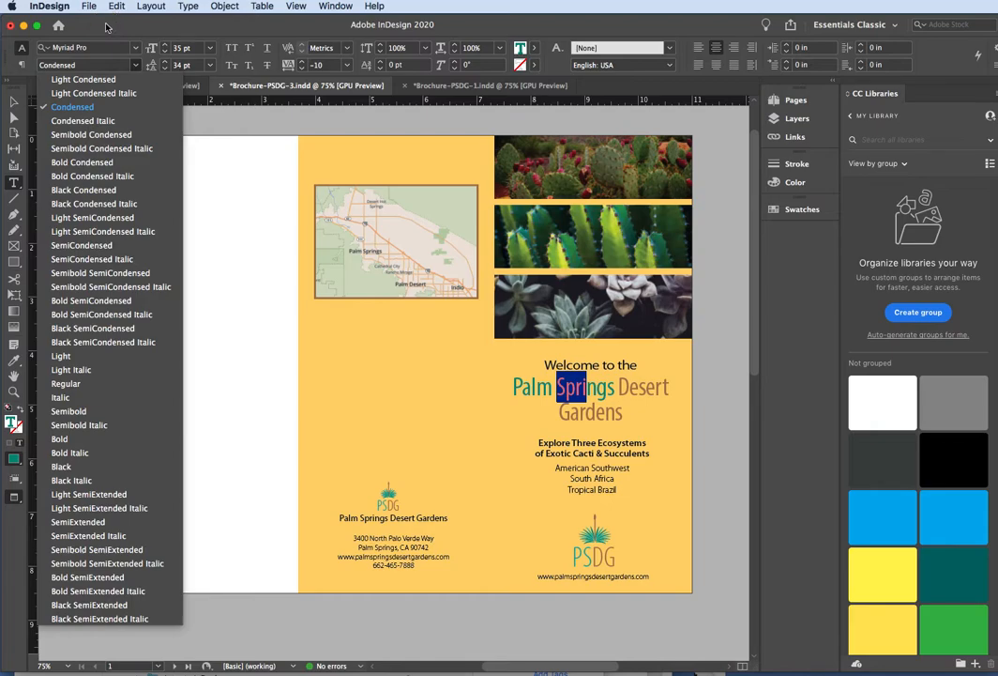
click(106, 25)
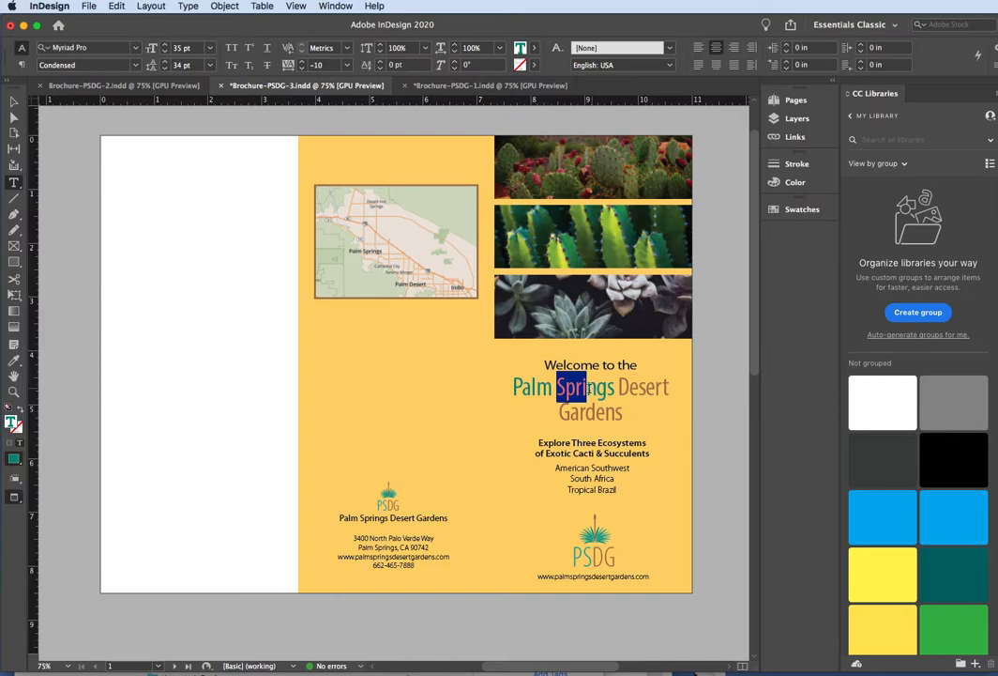
drag(606, 394, 566, 398)
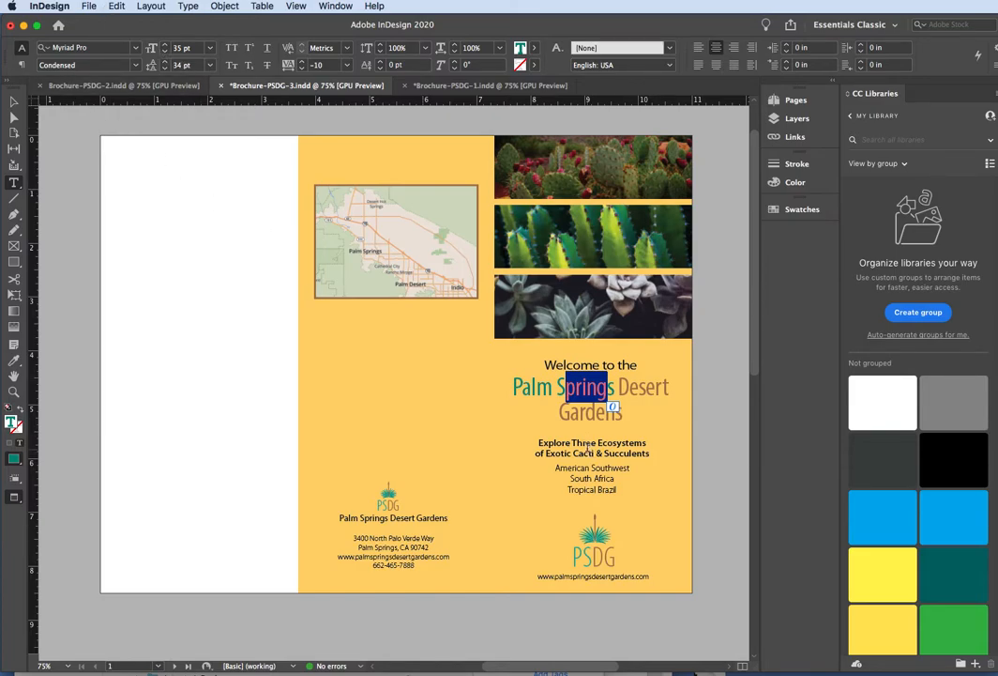
Step: Check the character formatting of the "Welcome to the", "Explore Three Ecosystems", "American Southwest" and "Desert" text on the cover
drag(557, 365, 581, 365)
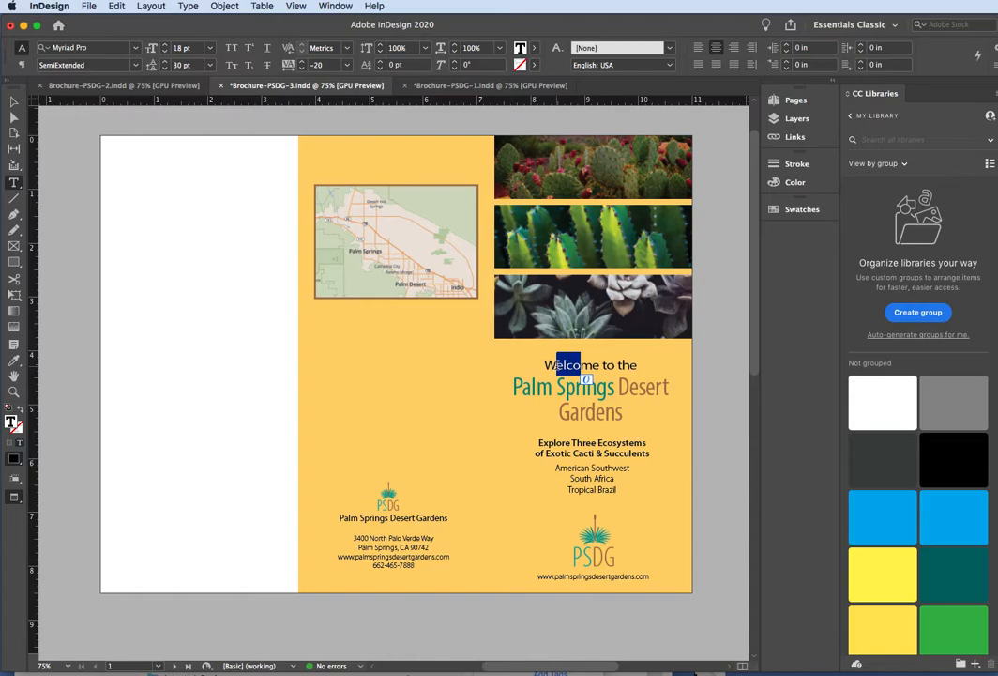
drag(572, 442, 615, 445)
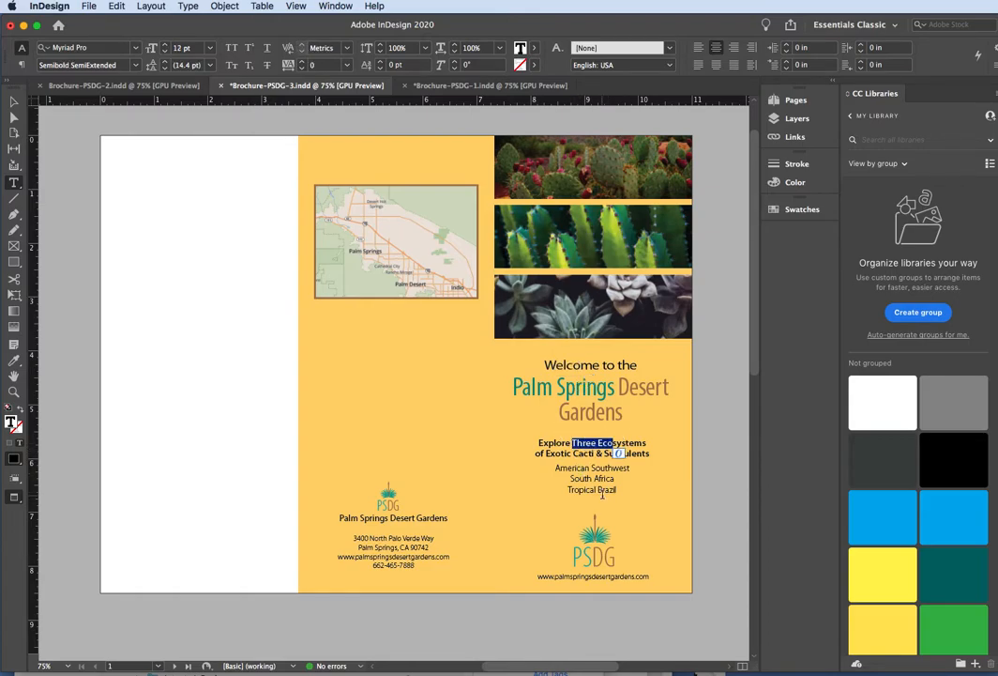
double_click(610, 468)
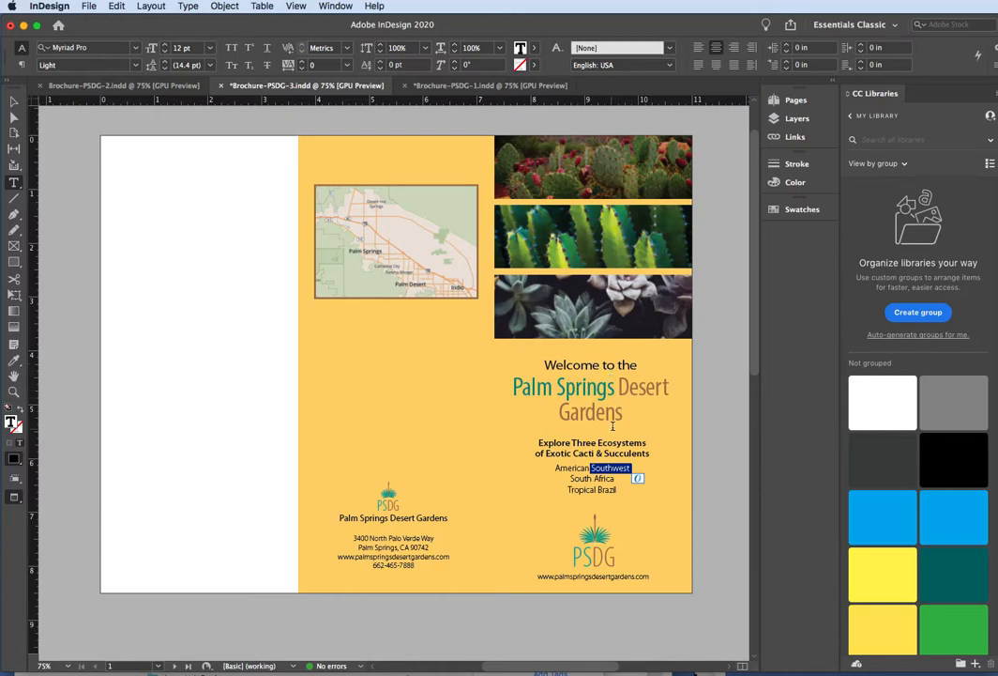
click(669, 387)
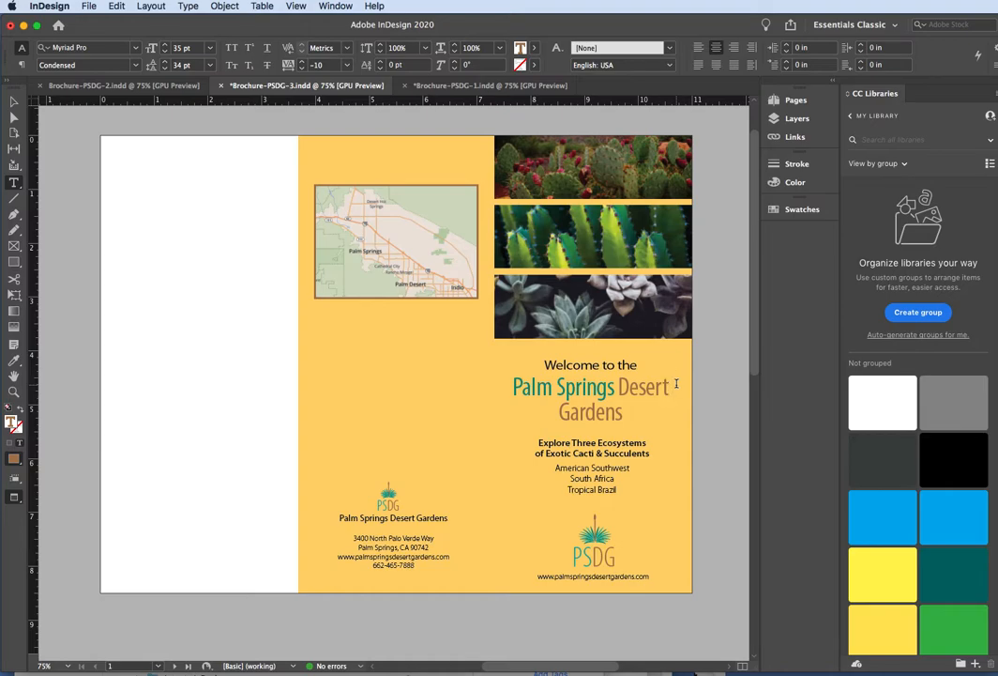
click(676, 388)
Step: Compare the fill and opacity of the yellow background frame in Brochure-PSDG-1 and Brochure-PSDG-3, and deselect everything
click(474, 85)
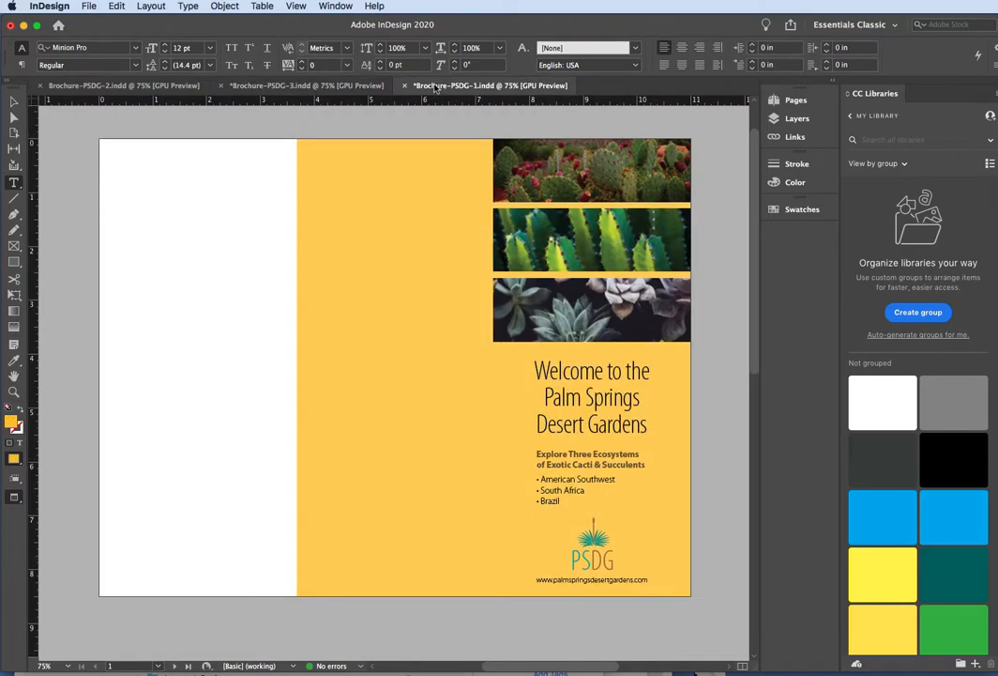
click(14, 101)
click(381, 151)
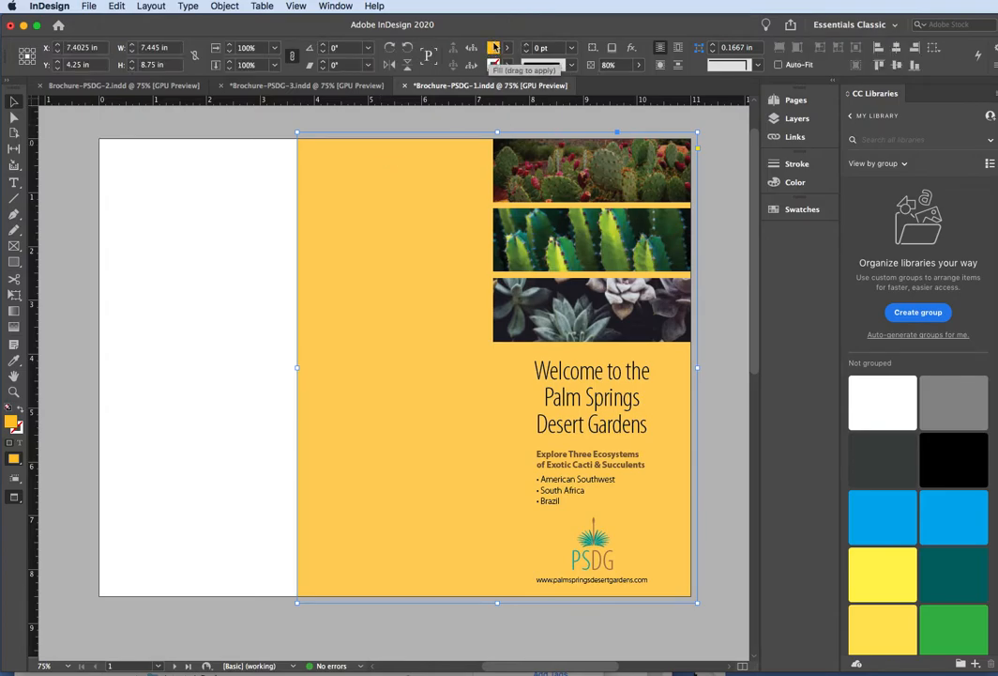
click(310, 85)
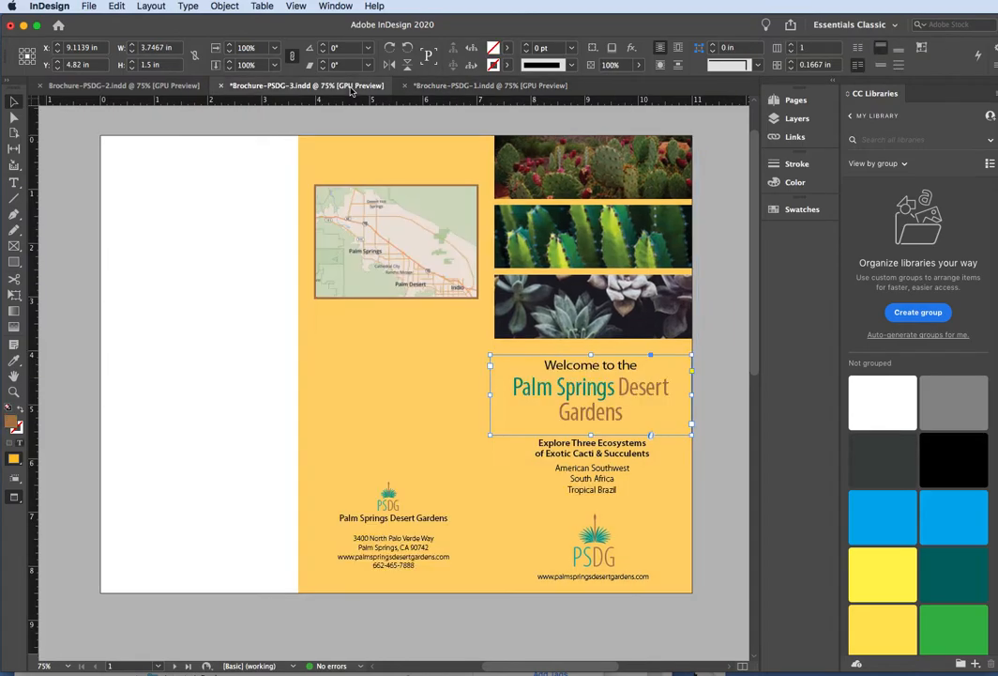
click(387, 157)
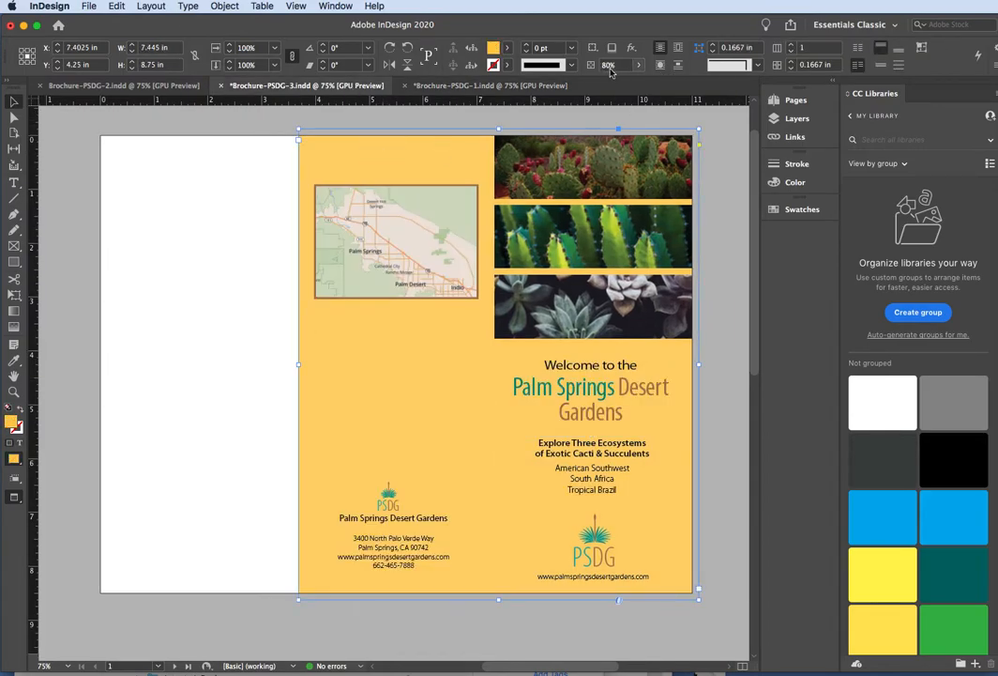
click(441, 85)
click(414, 158)
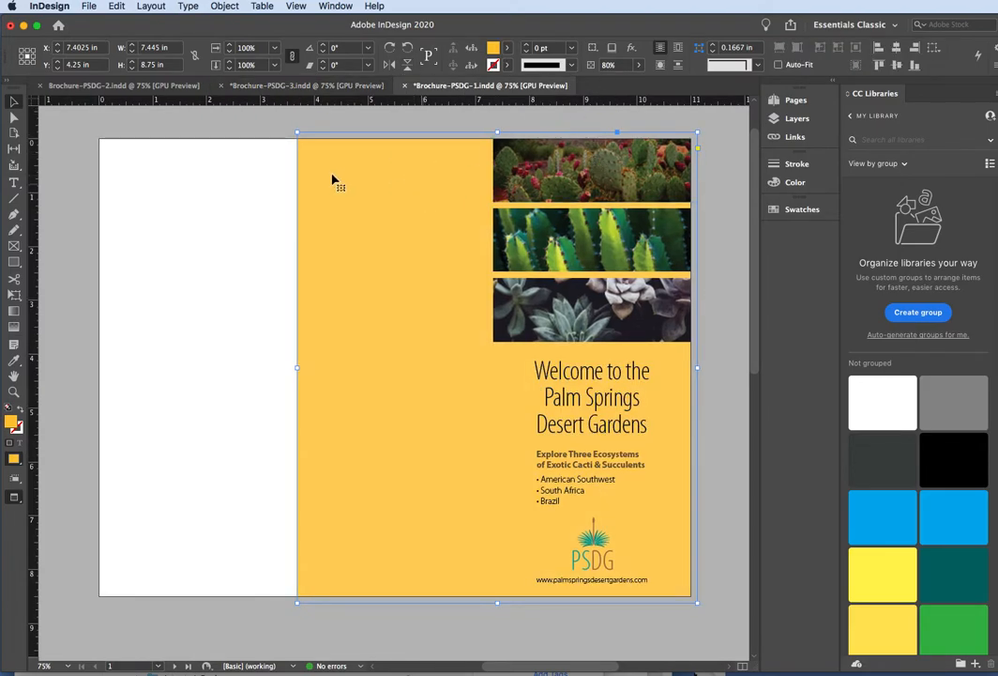
click(370, 120)
click(334, 185)
click(348, 86)
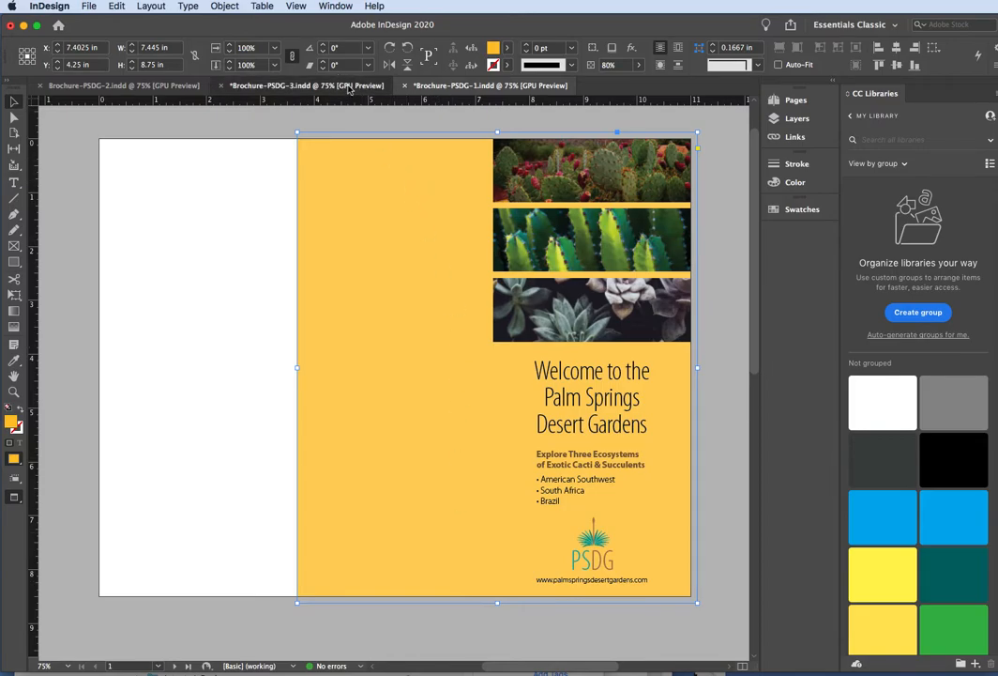
click(304, 147)
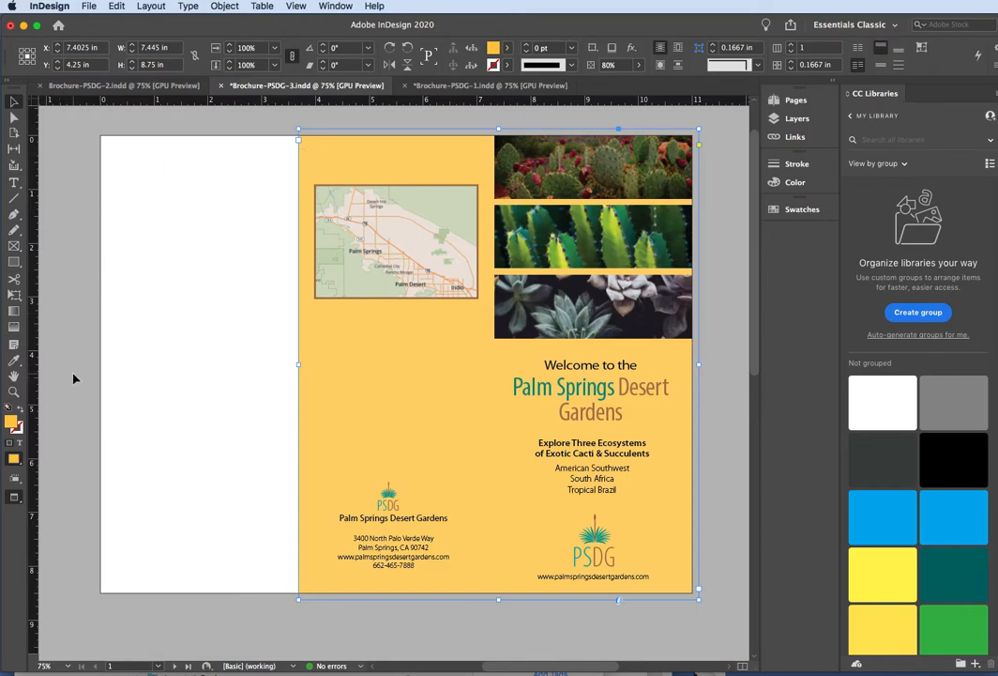
click(396, 243)
click(726, 324)
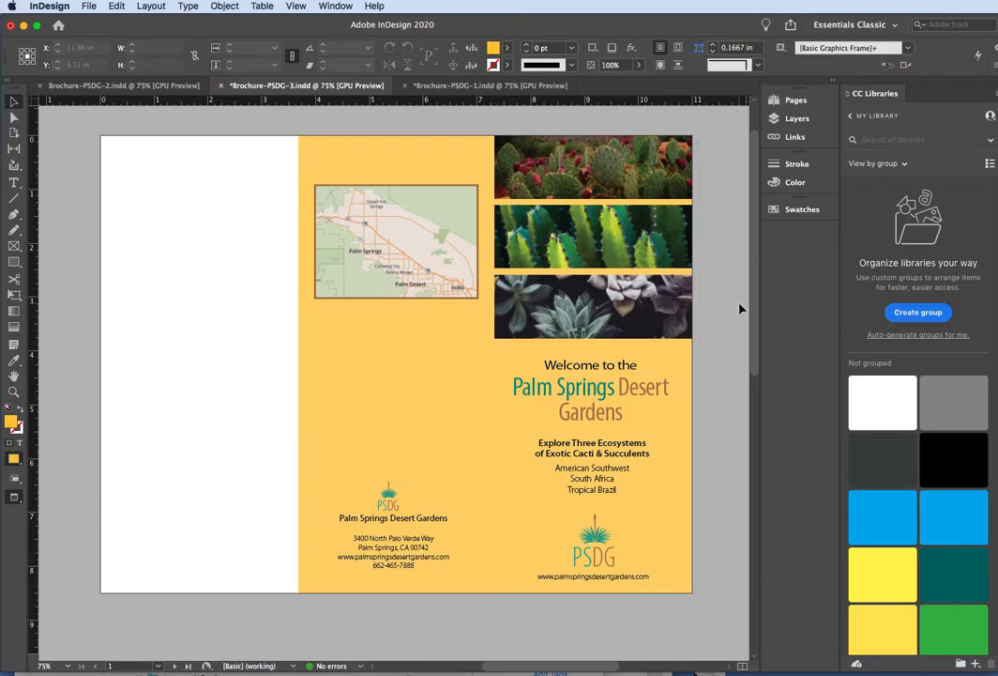
Step: Look over both pages of Brochure-PSDG-3, from the outside panels to page 2 and back to page 1
drag(756, 302, 323, 115)
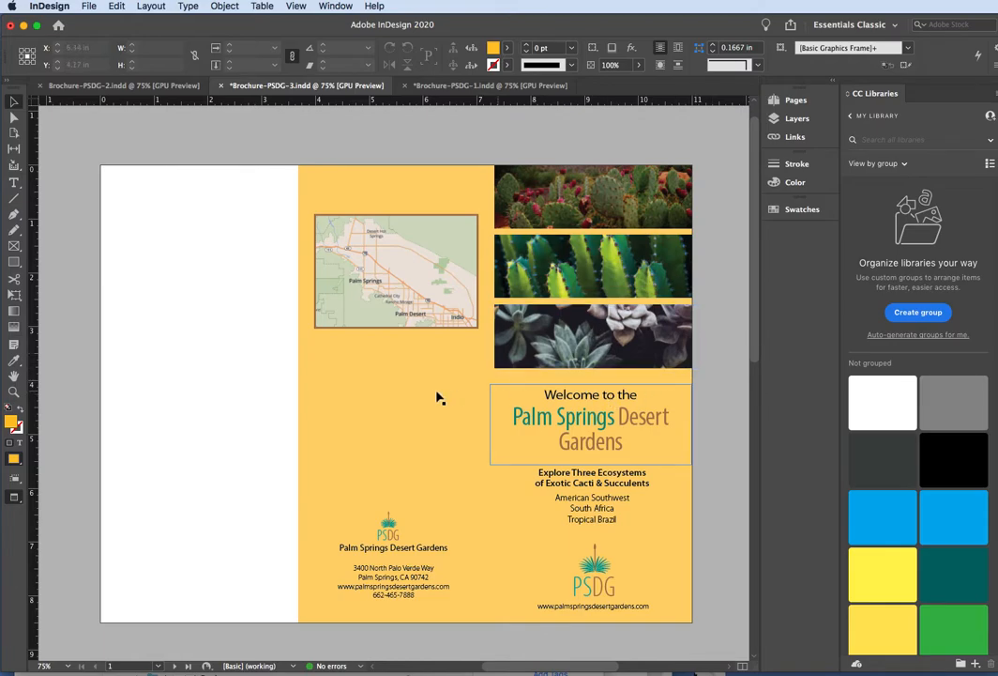
drag(752, 311, 792, 395)
scroll(629, 332, up, 3)
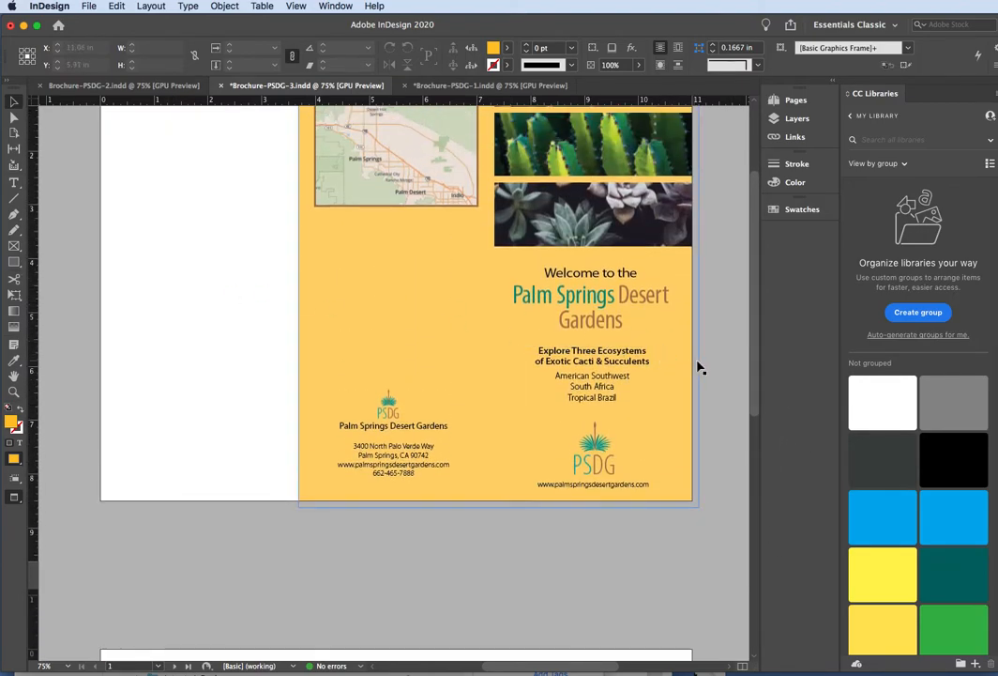
drag(757, 405, 770, 380)
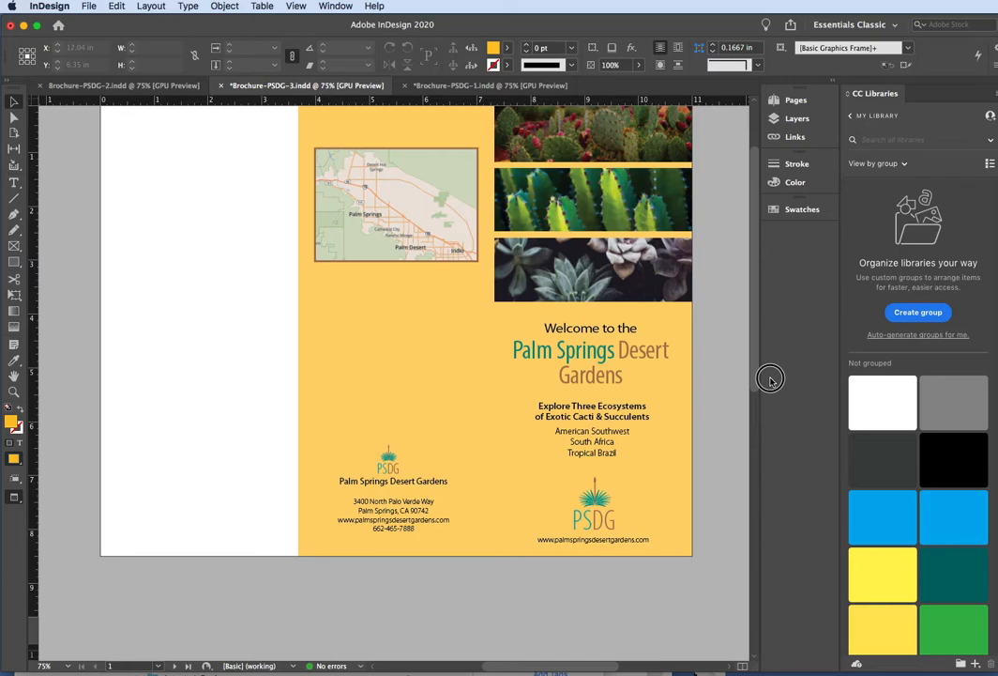
drag(769, 379, 761, 604)
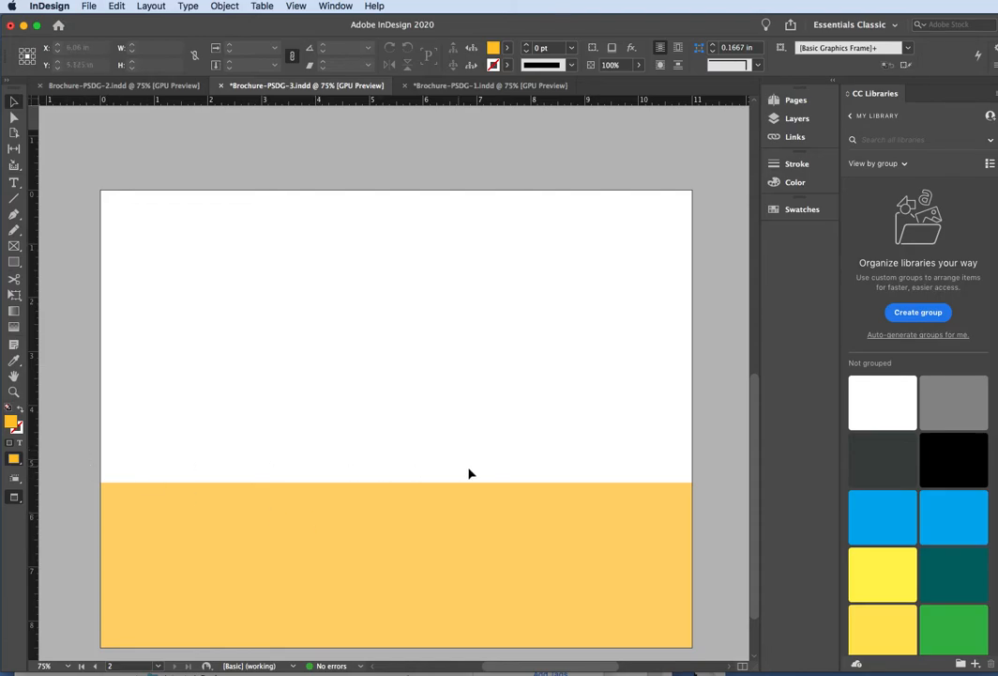
drag(757, 561, 762, 315)
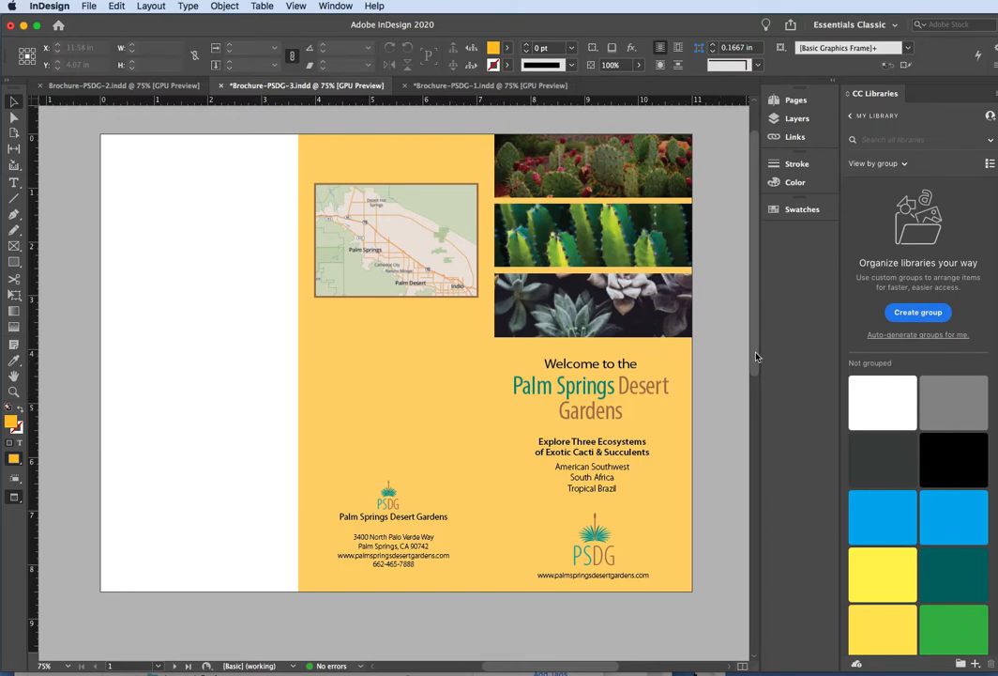
scroll(755, 356, down, 1)
scroll(756, 357, up, 2)
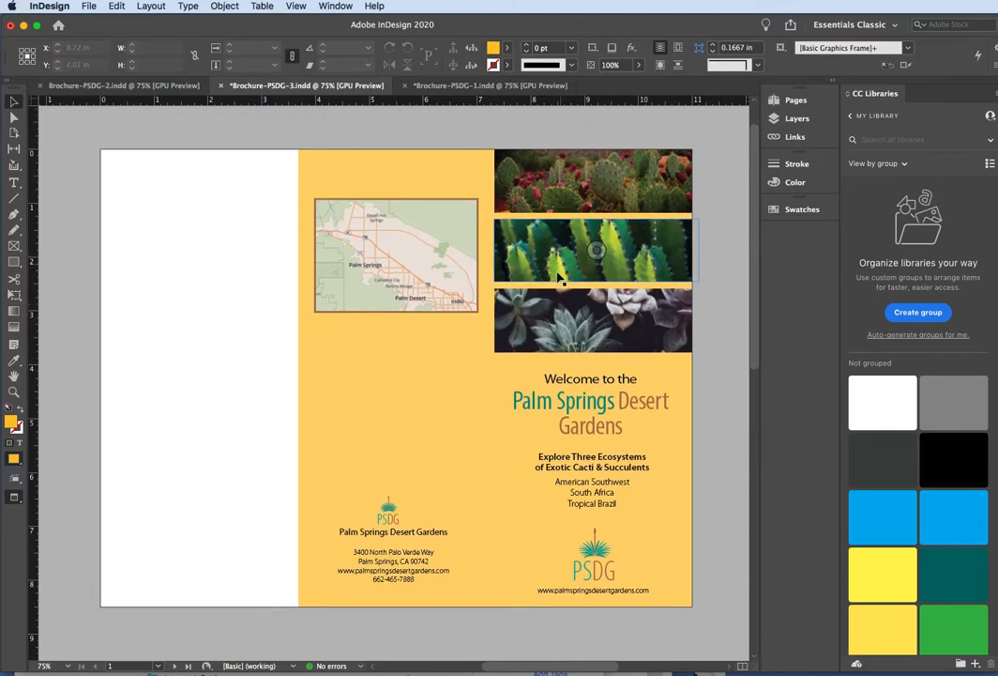
Step: Go to page 2 of Brochure-PSDG-3 and set the screen mode to Normal
drag(757, 356, 743, 631)
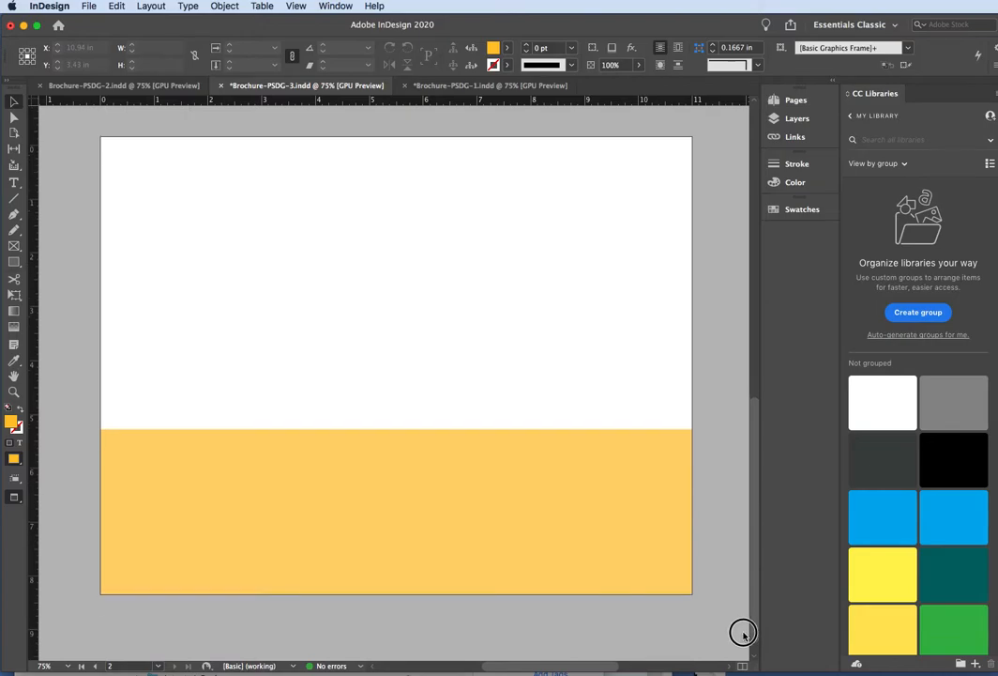
click(21, 509)
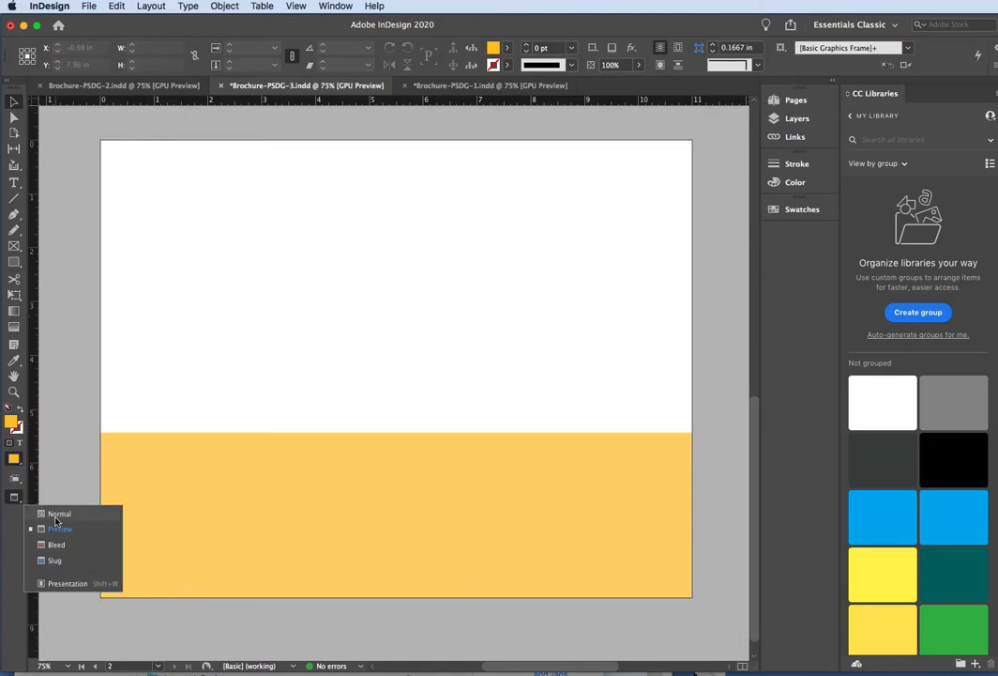
click(57, 514)
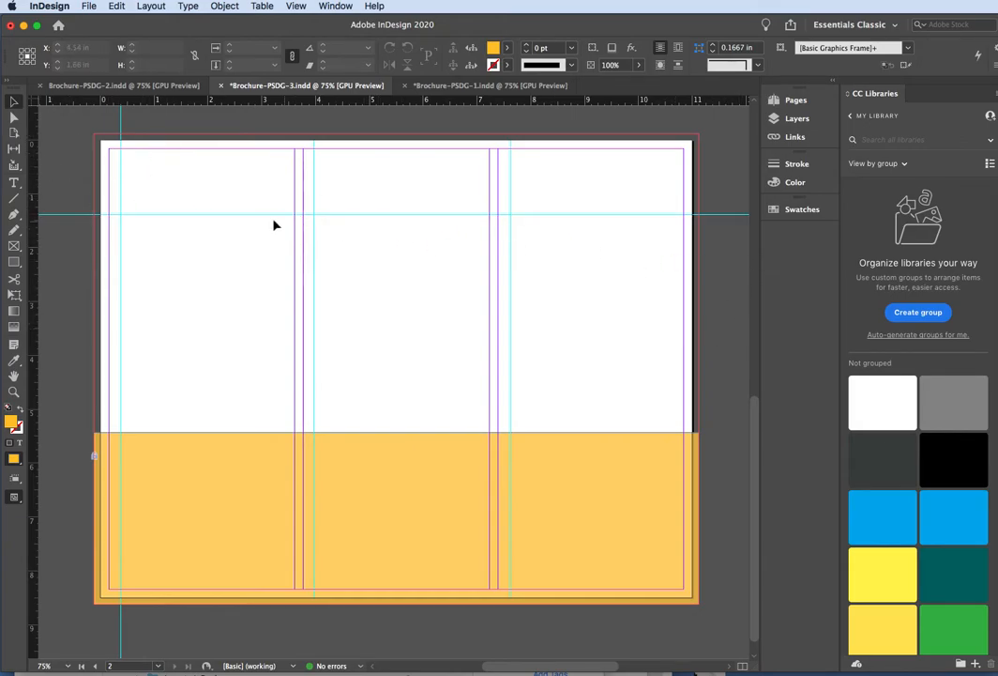
Step: Draw an empty rectangle frame 11.25 by 2.465 in across the top of page 2 from bleed to bleed, and move the horizontal guide below it
click(40, 214)
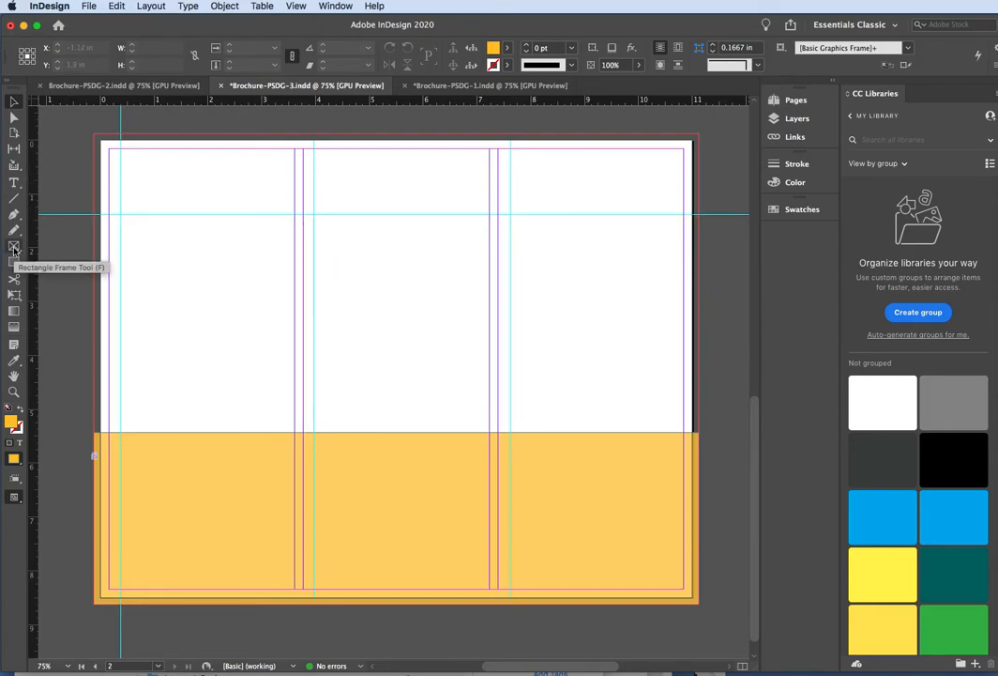
click(14, 248)
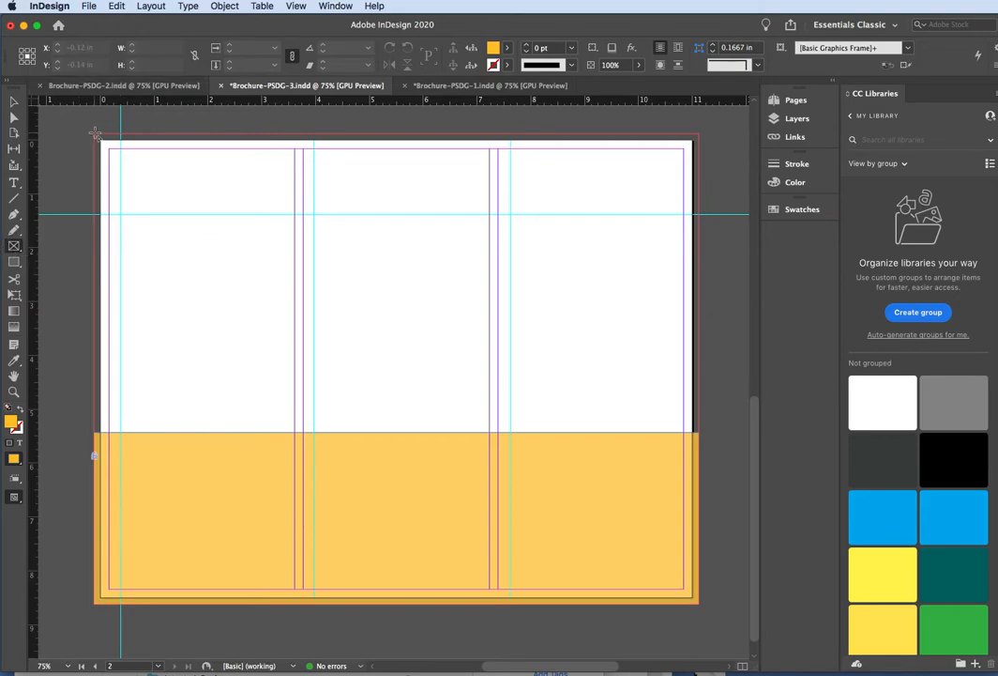
drag(96, 134, 699, 266)
click(13, 103)
drag(56, 218, 52, 288)
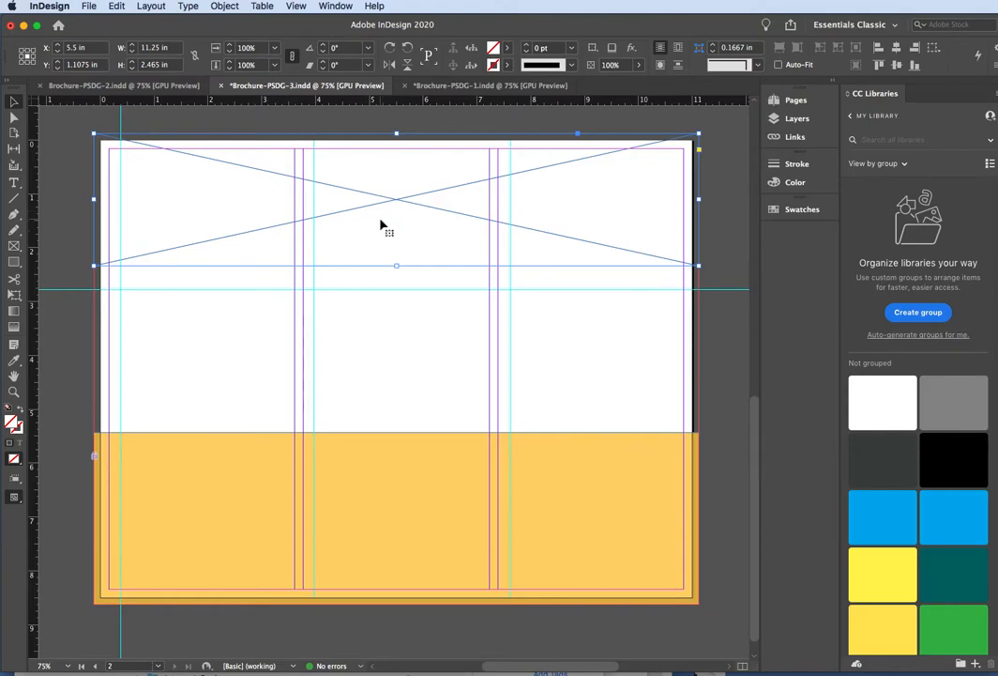
Step: Move the InDesign window aside and, in Finder, expand the "desert plants & images" folder inside the PS DG brochure folder
drag(176, 26, 525, 29)
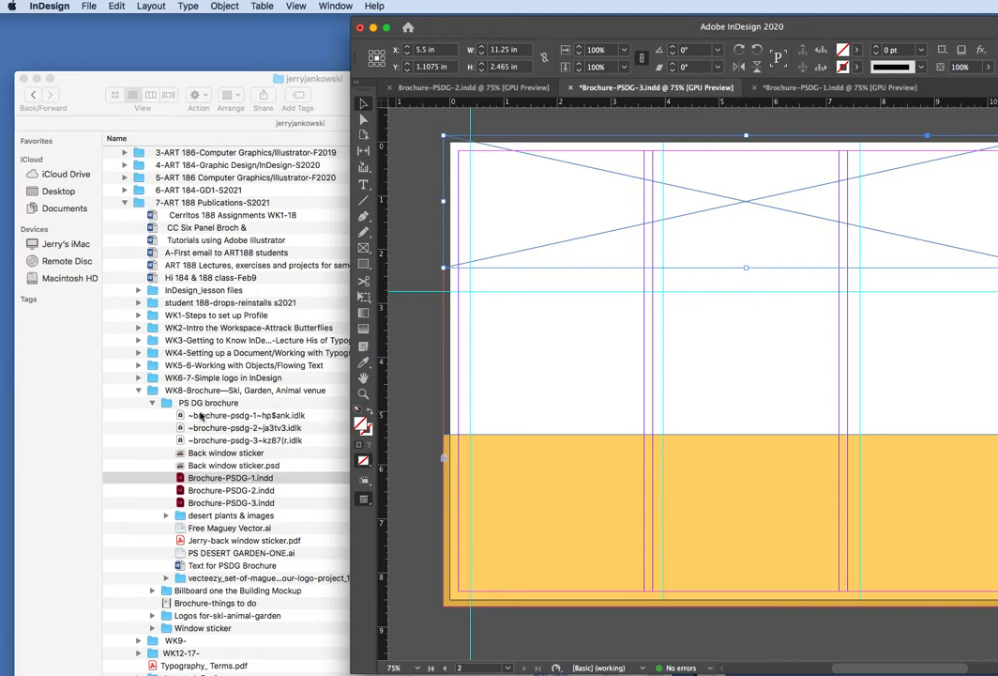
click(156, 405)
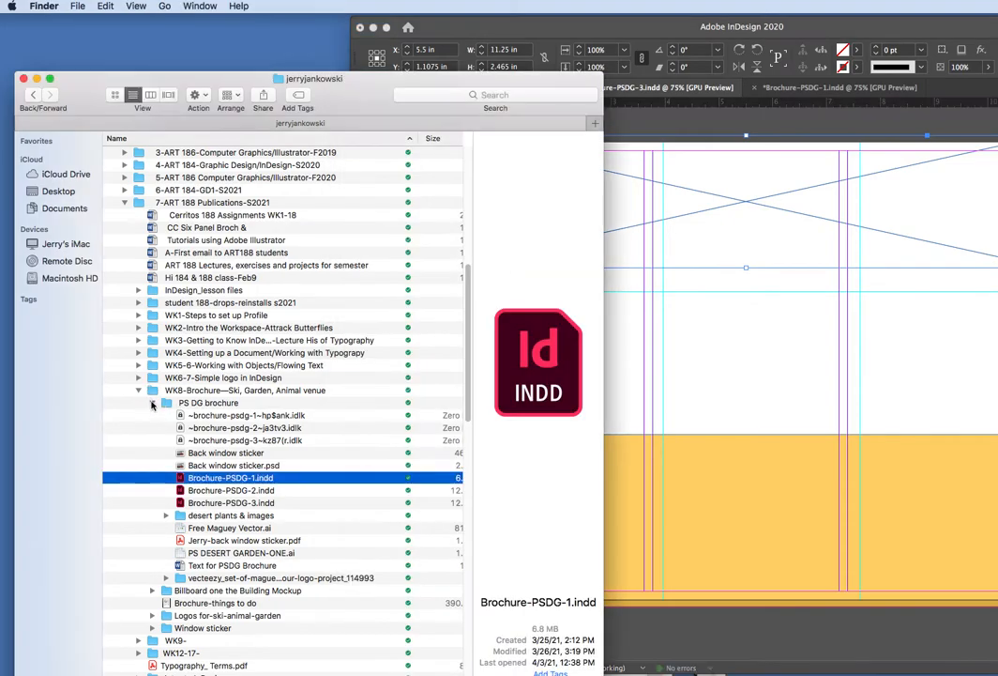
click(154, 405)
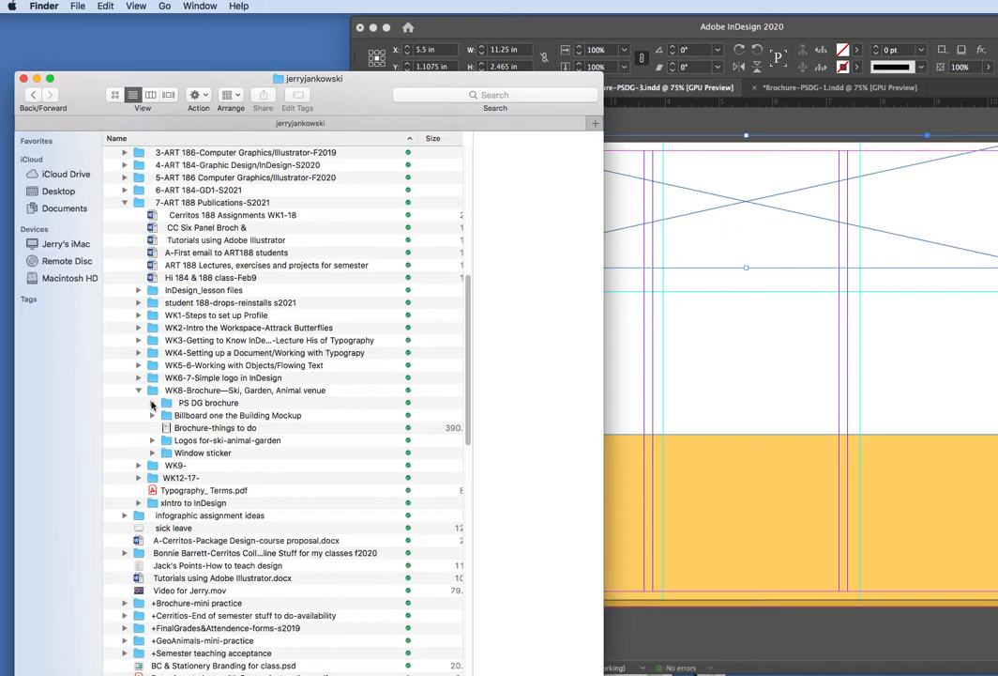
click(153, 404)
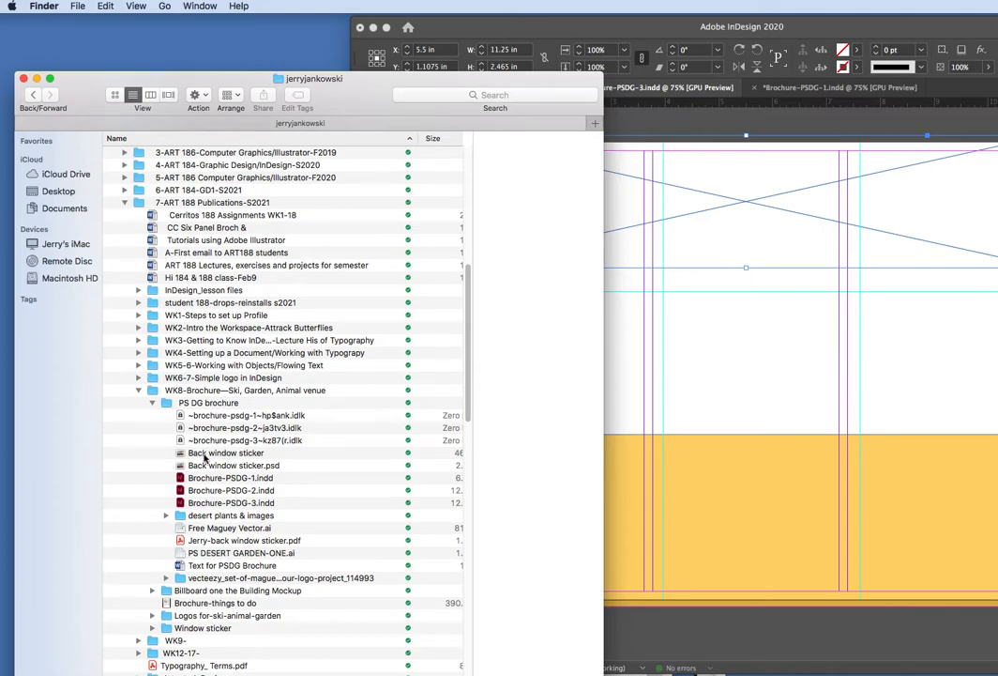
scroll(195, 484, down, 3)
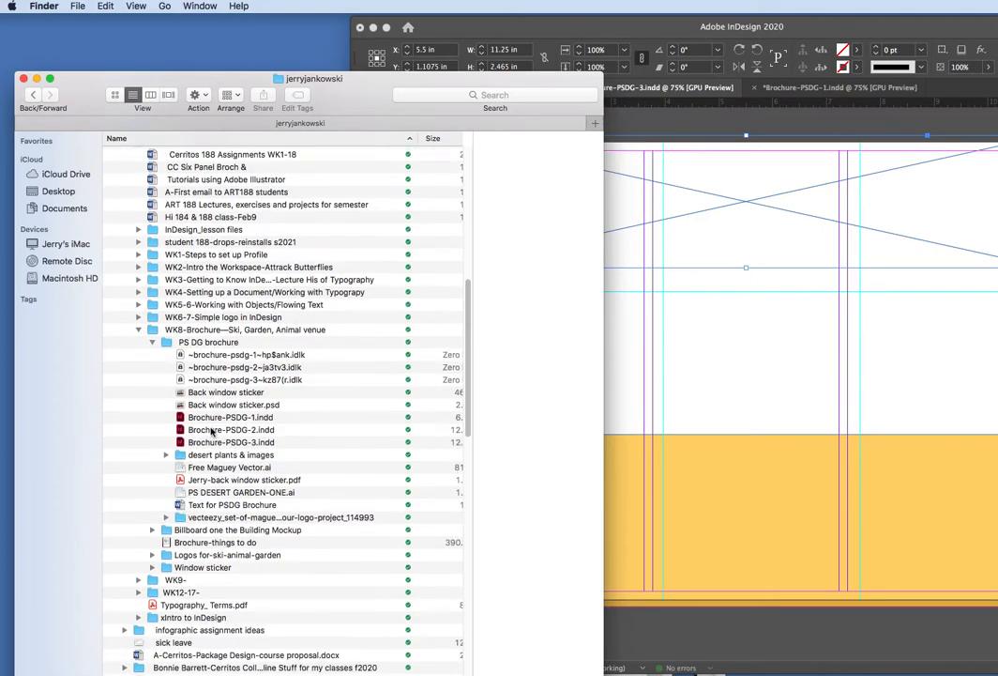
click(164, 457)
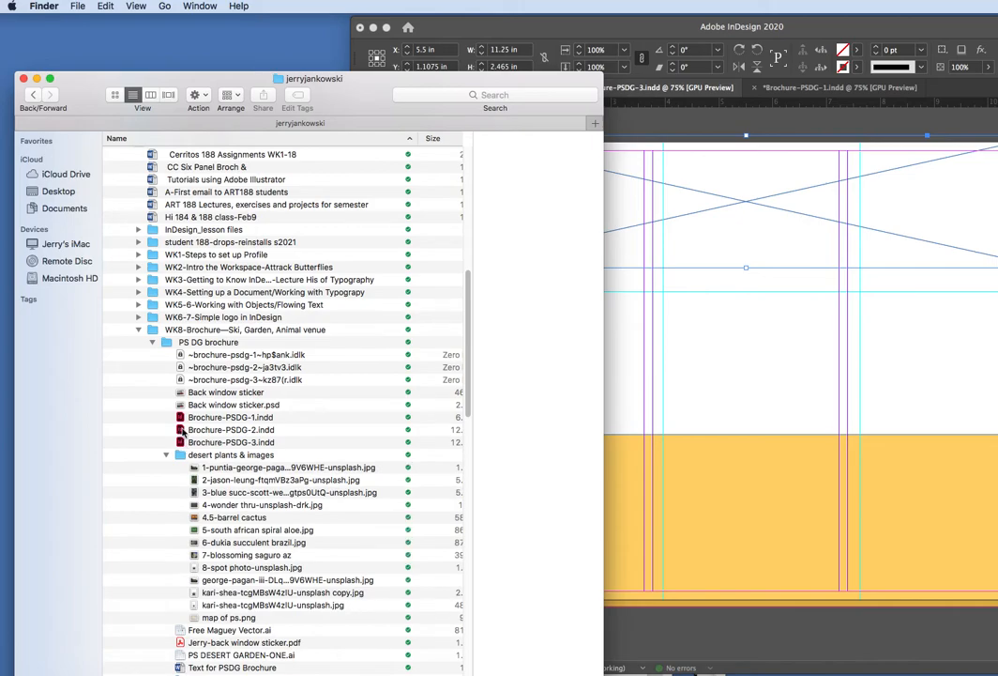
scroll(217, 477, down, 3)
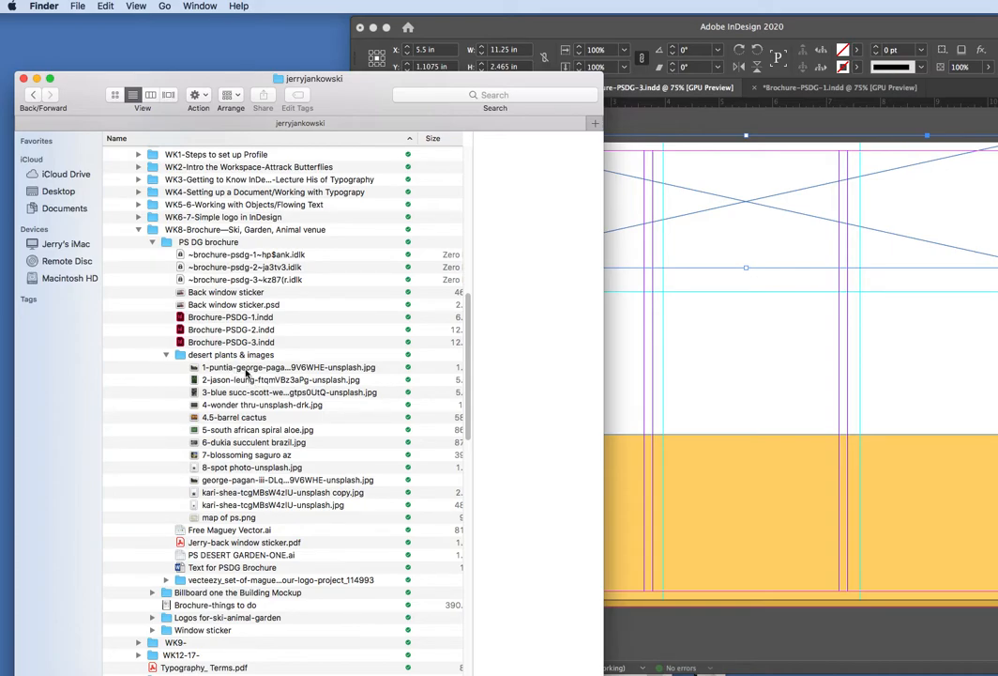
Step: Open the 1-puntia cactus photo in Photoshop, convert it to CMYK Color, and save it while closing
double_click(246, 368)
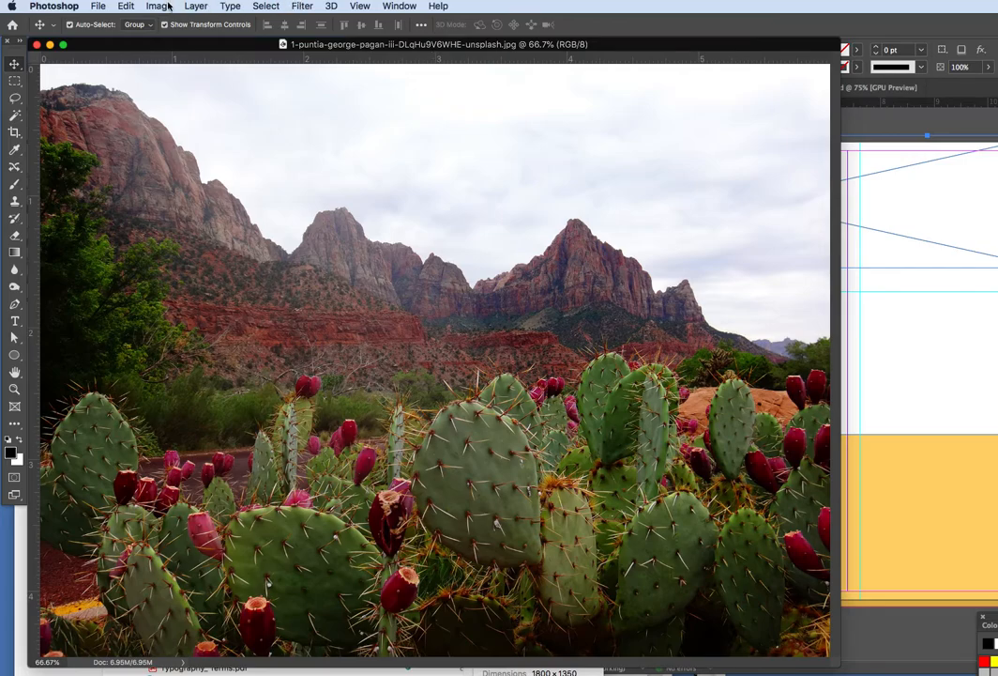
click(150, 6)
mouse_move(174, 21)
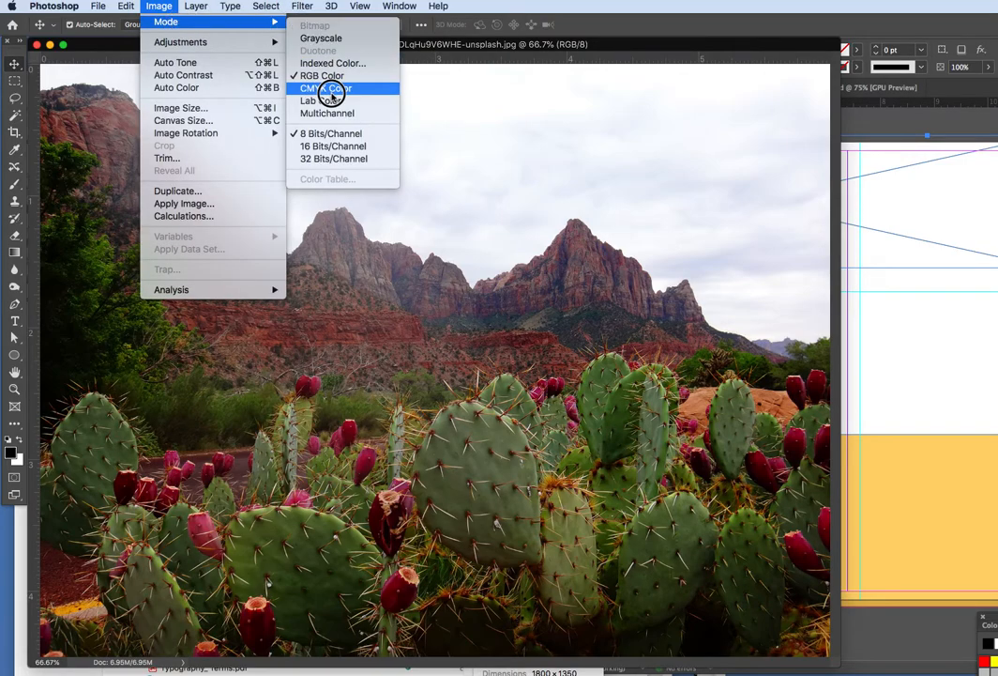
click(328, 90)
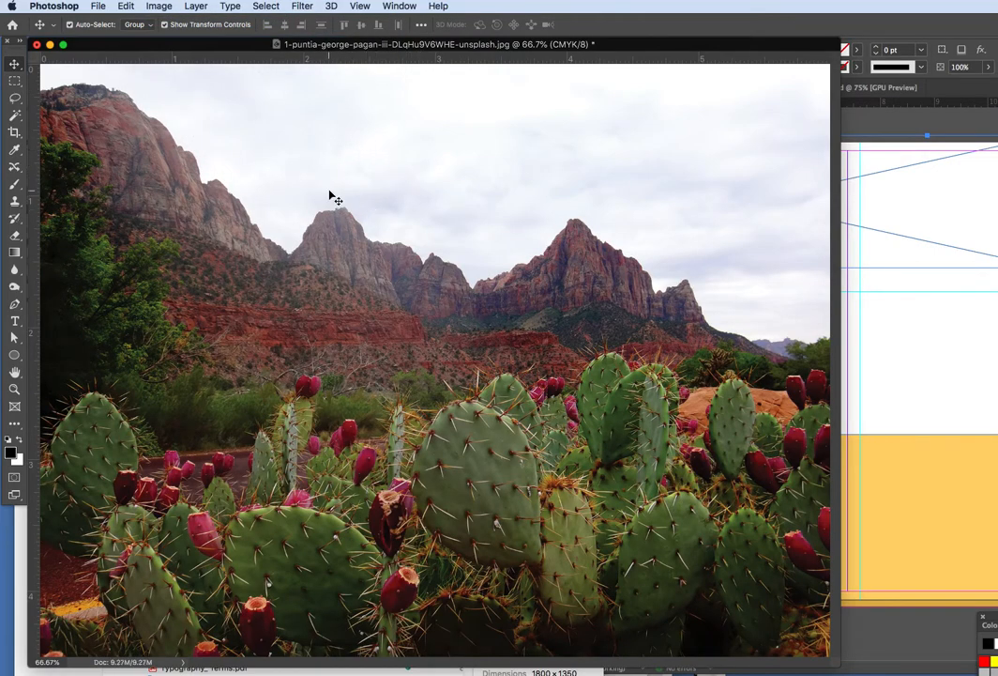
click(37, 45)
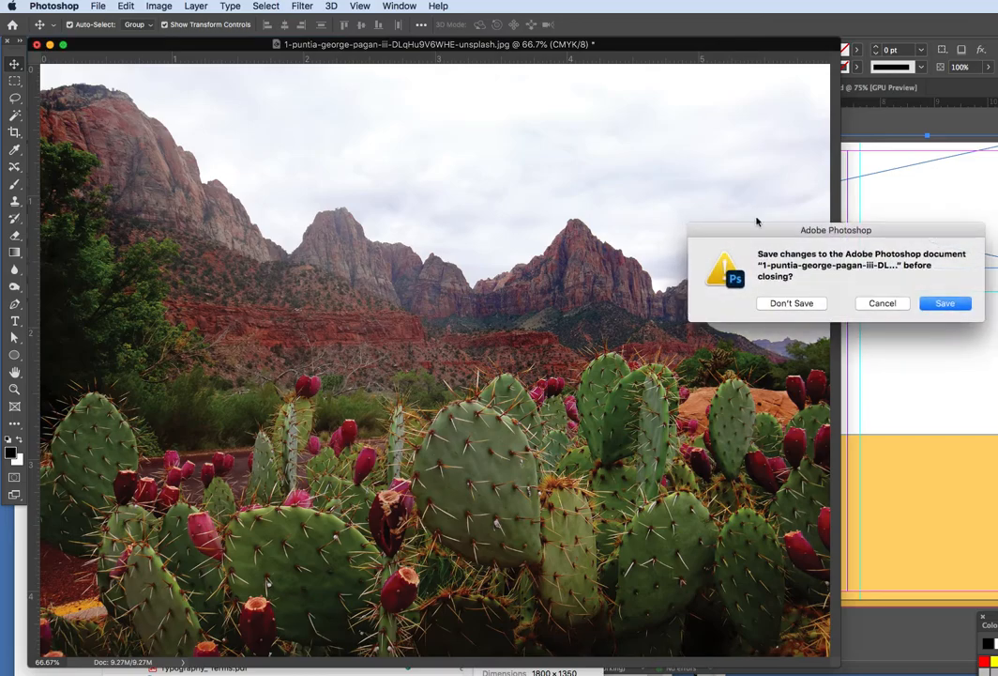
click(943, 303)
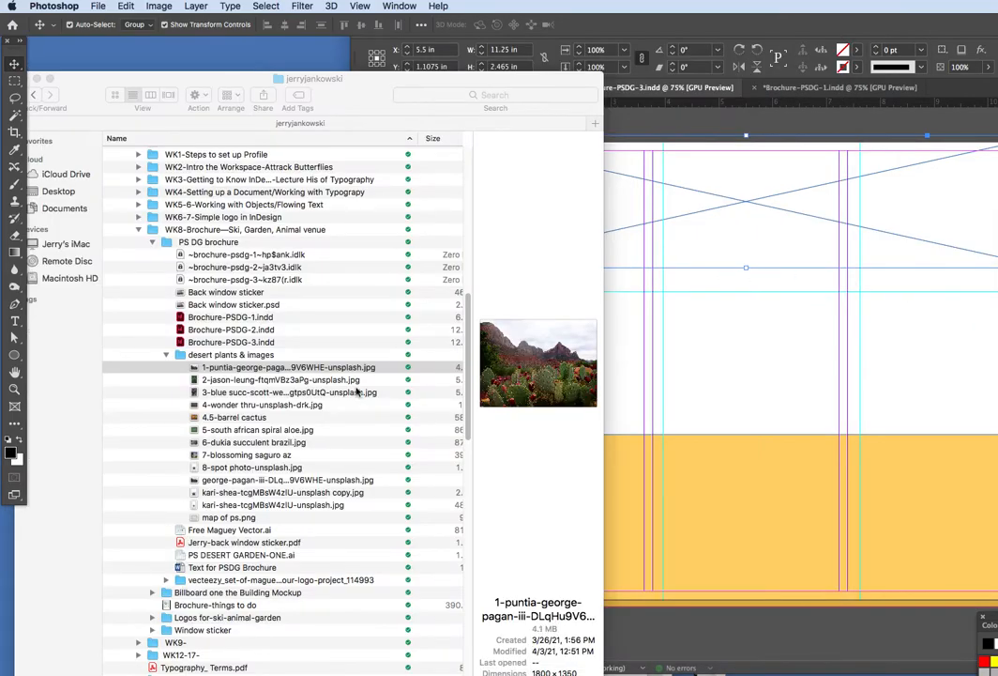
Step: Open the green cactus photo whose file name begins with 2 in Photoshop, check its color mode, and close it
click(287, 445)
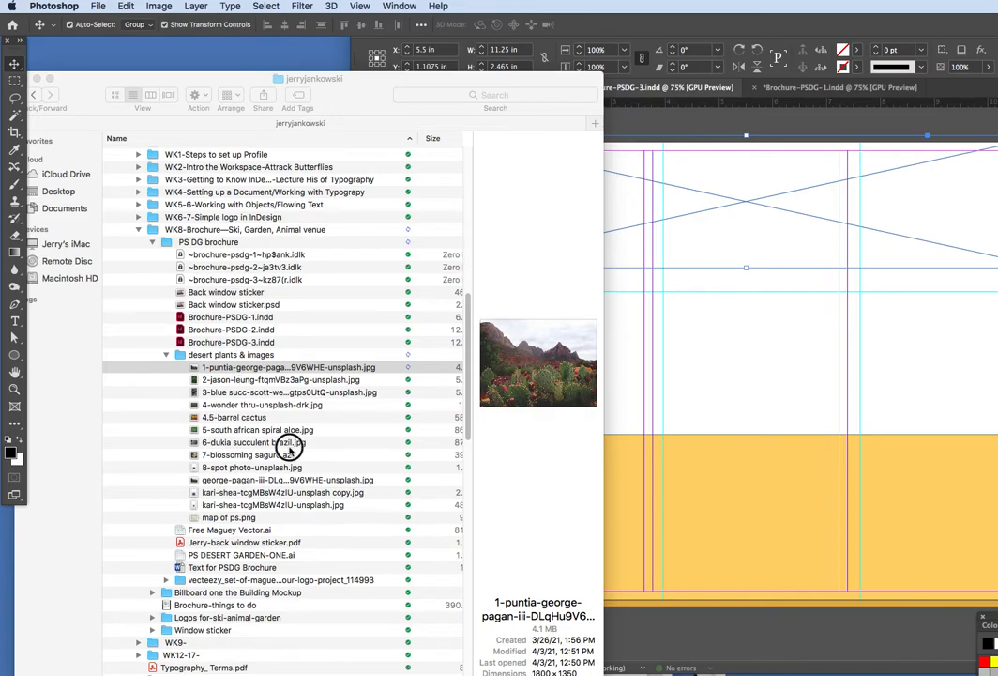
click(266, 392)
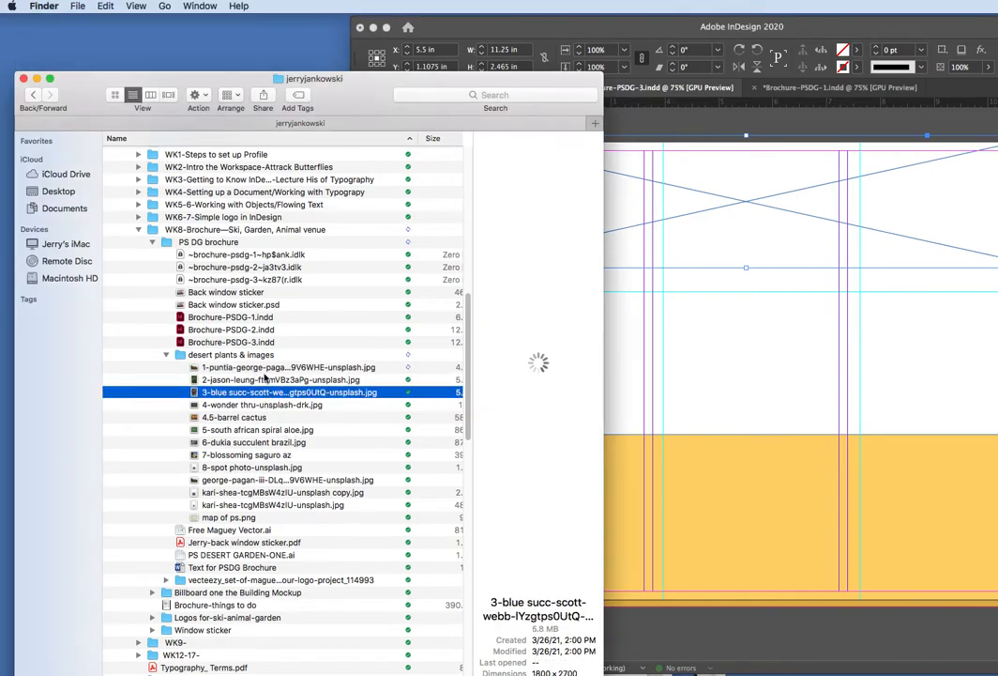
click(240, 380)
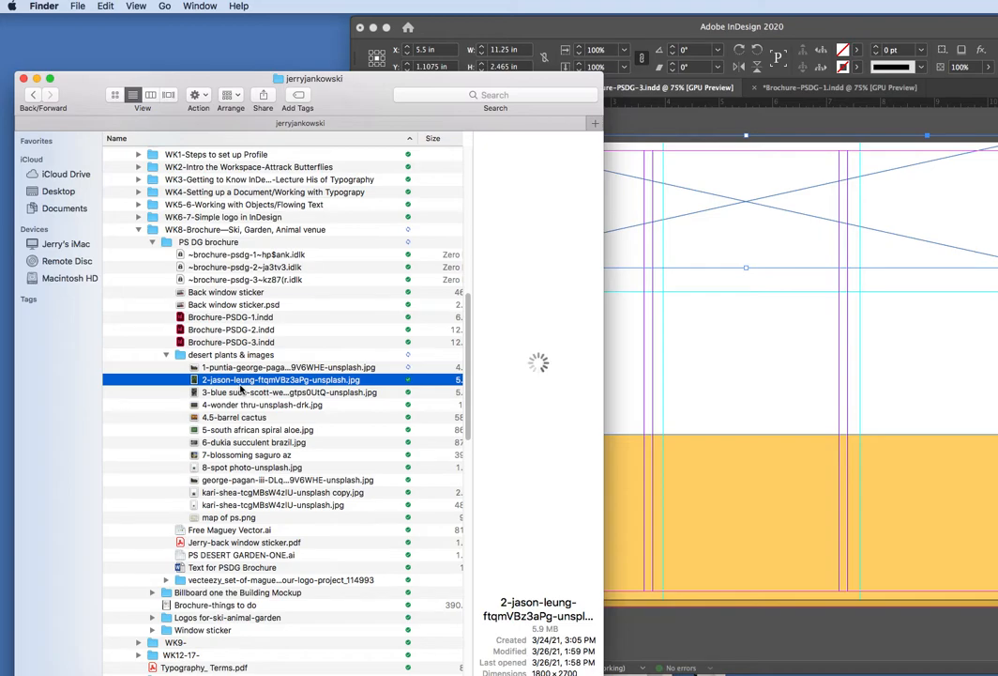
double_click(241, 380)
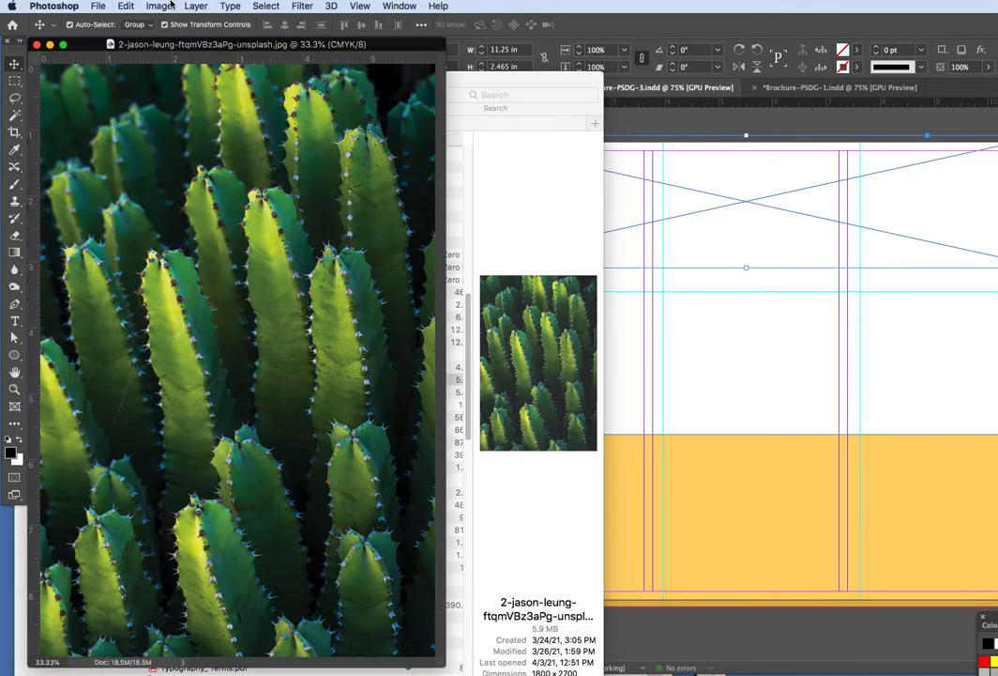
click(159, 6)
mouse_move(172, 21)
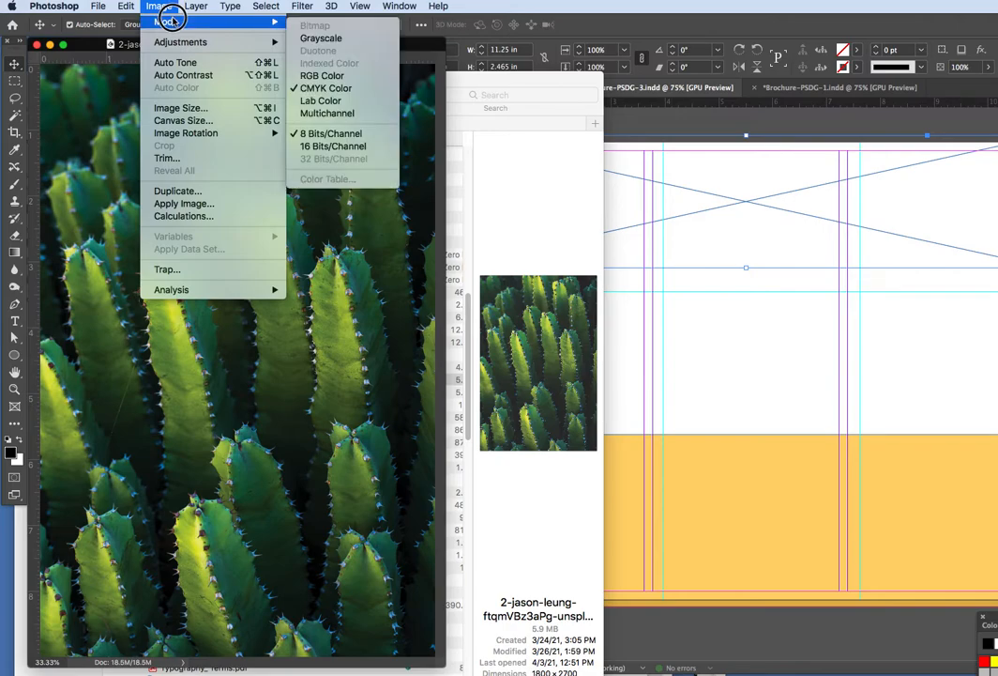
click(337, 88)
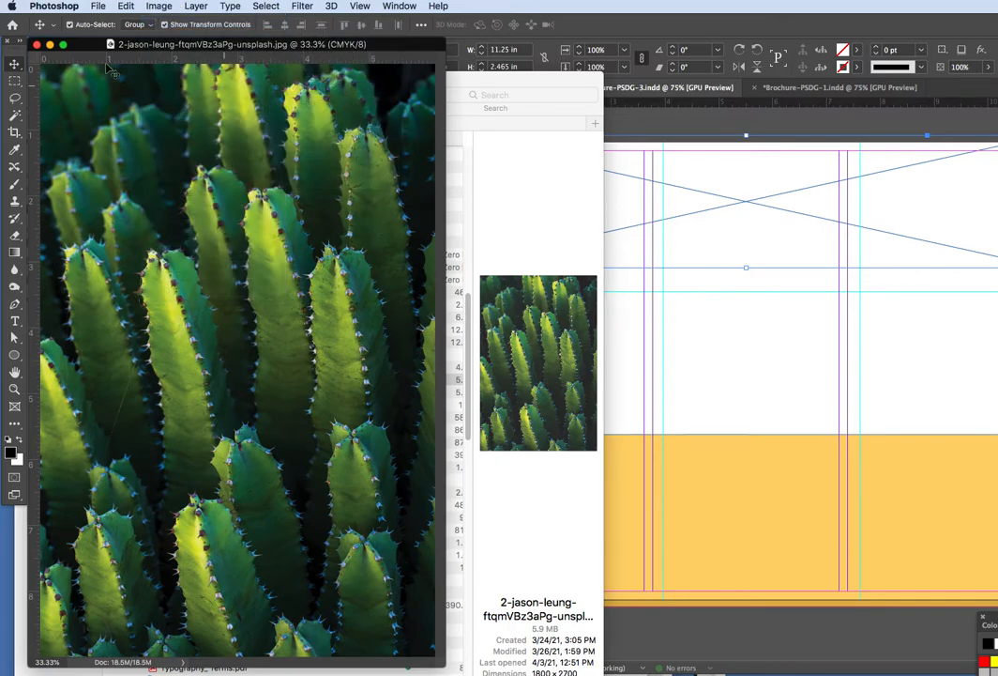
click(36, 45)
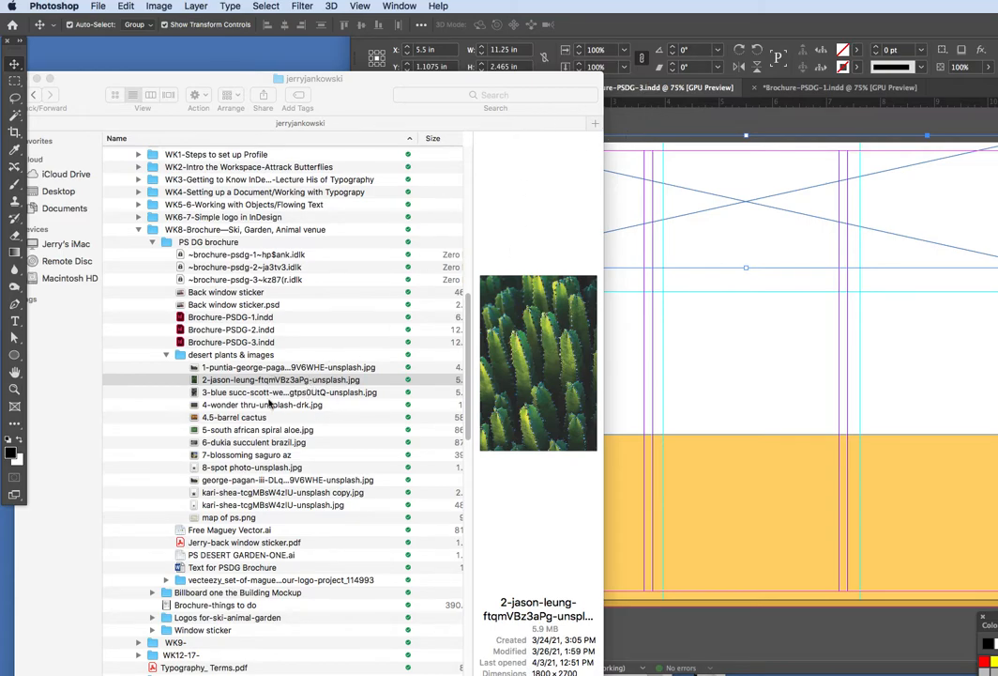
Step: Preview image files 2, 3 and 4-wonder thru-unsplash-drk.jpg in Finder and compare them with the photos on the brochure cover
click(266, 370)
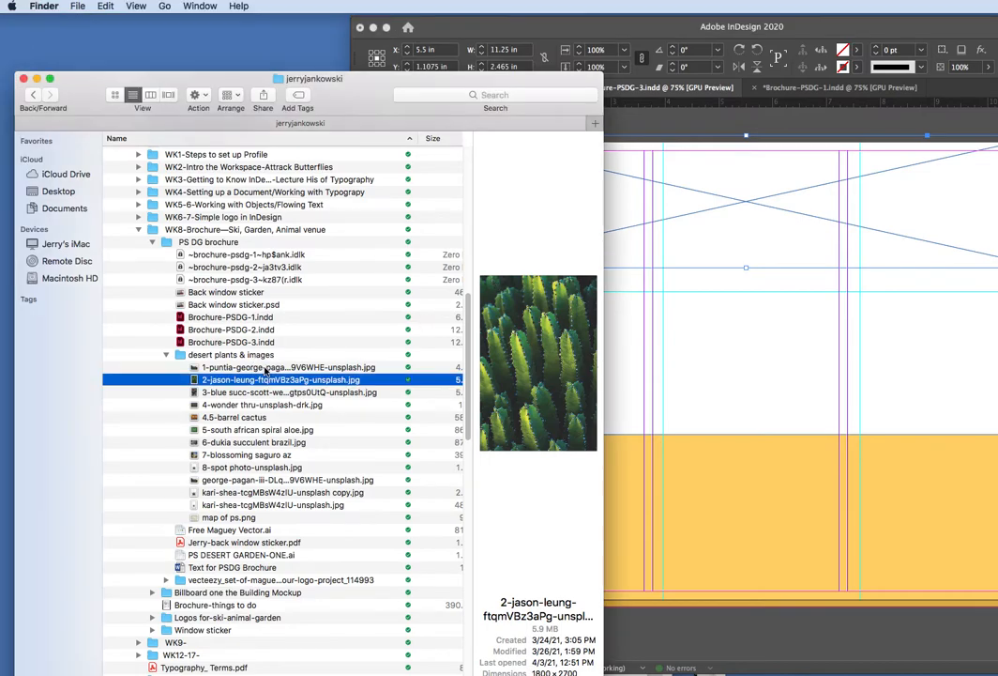
click(266, 369)
click(265, 380)
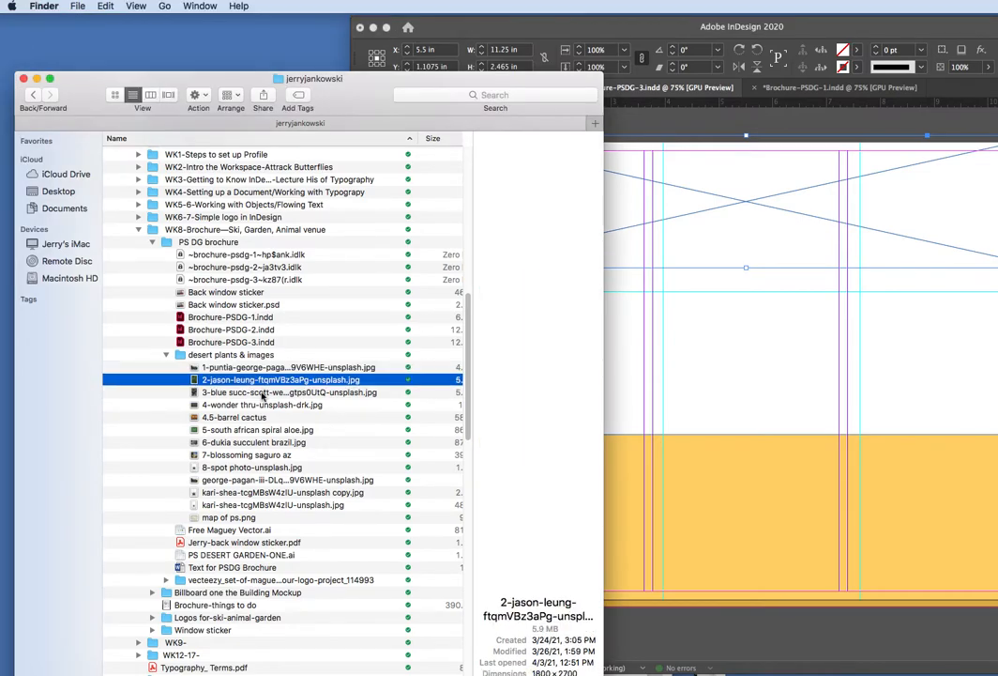
click(263, 393)
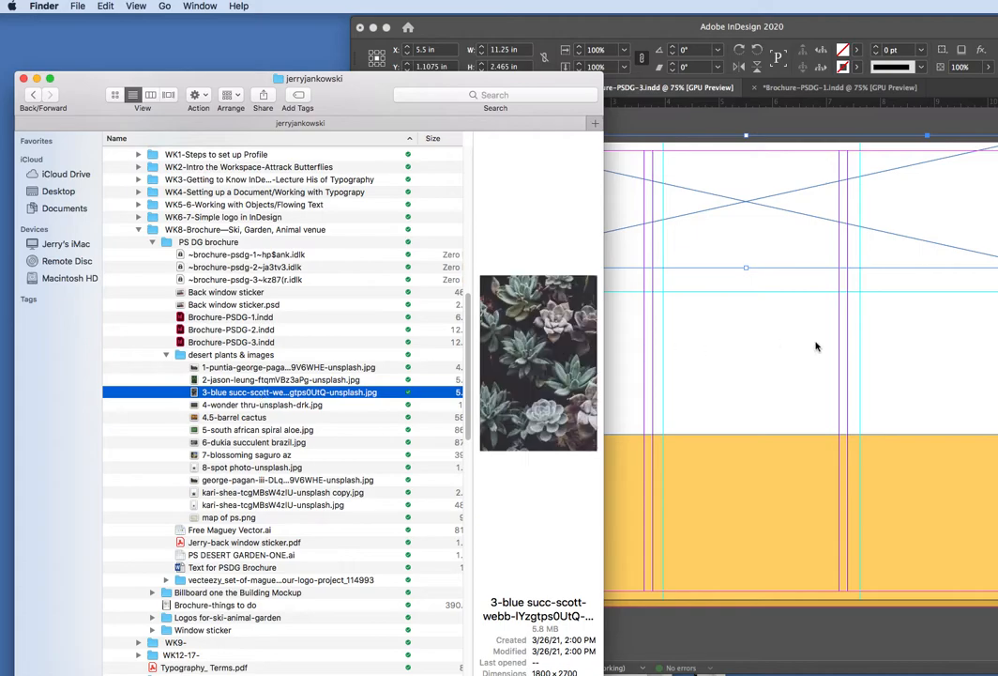
scroll(821, 340, down, 5)
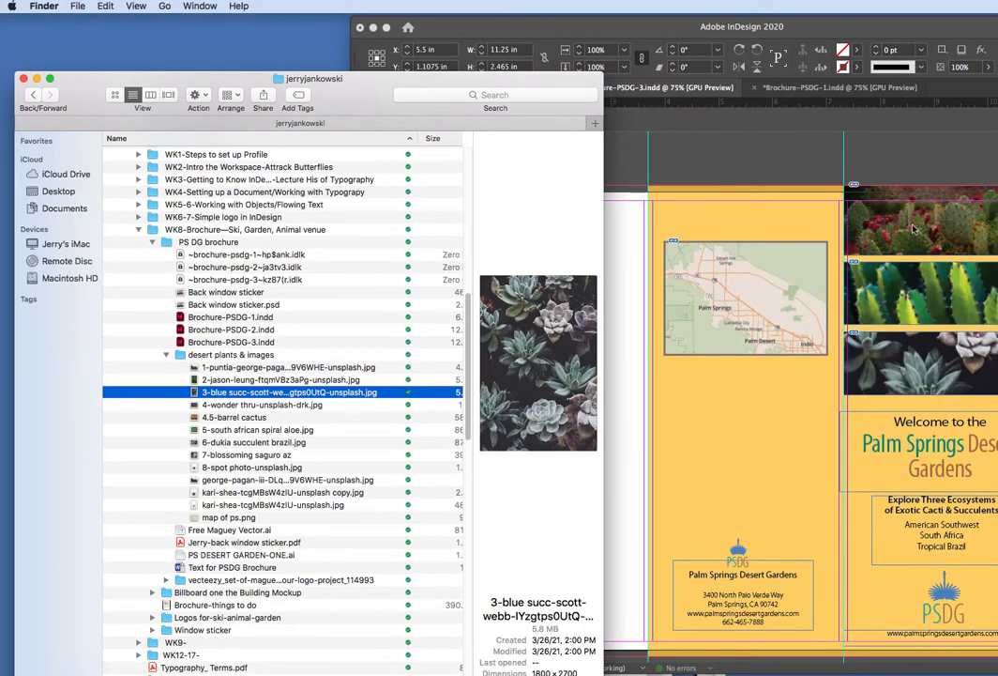
scroll(915, 379, down, 10)
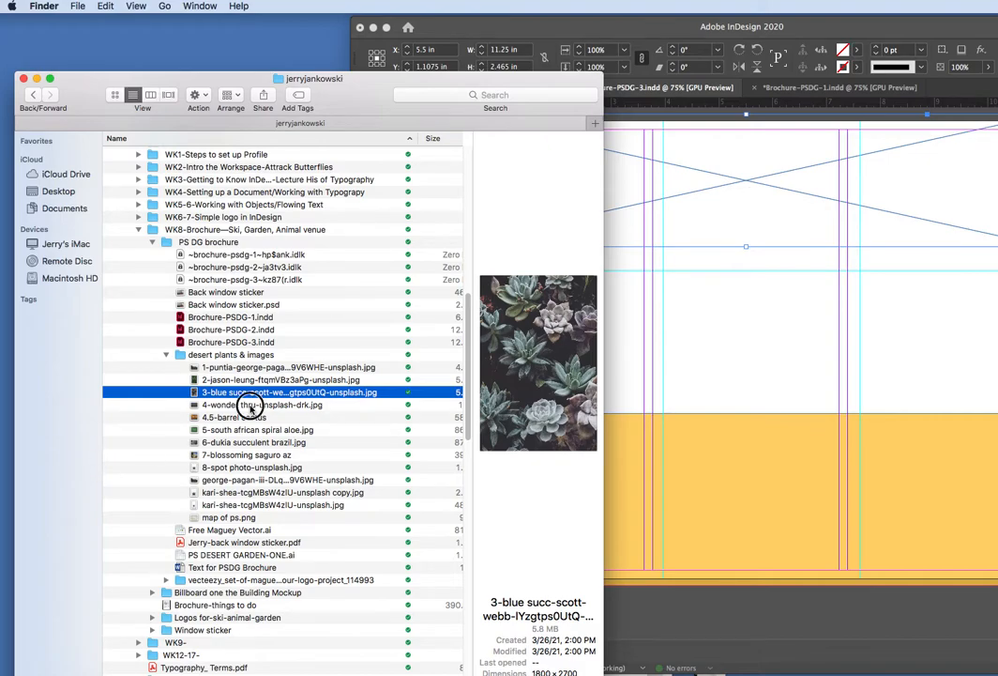
click(443, 404)
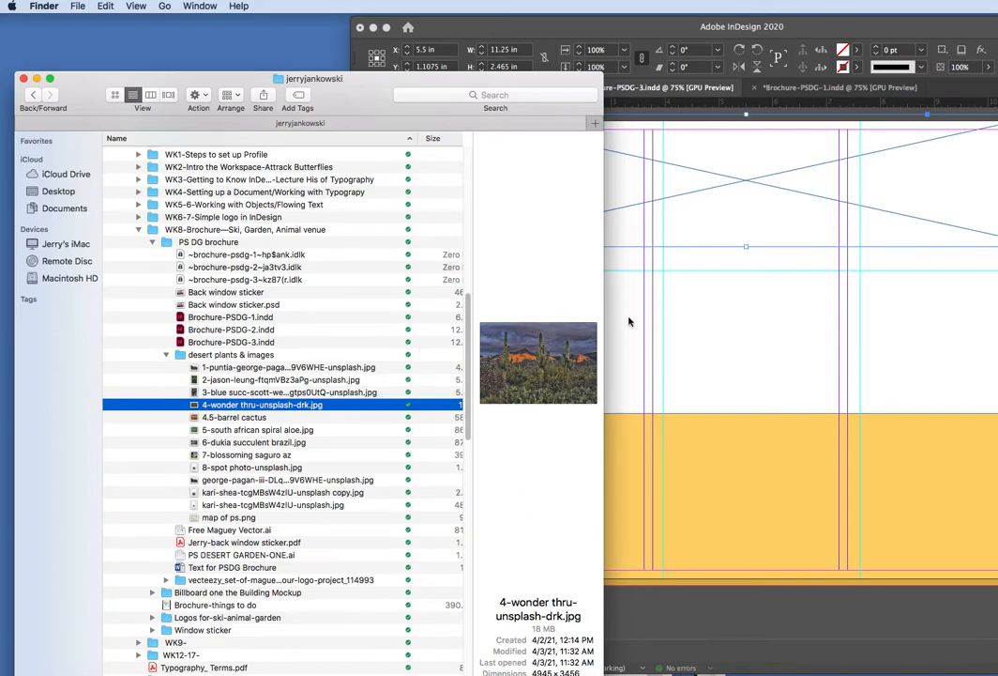
Step: Switch back to InDesign and place 4-wonder thru-unsplash-drk.jpg into the empty frame at the top of page 2
click(702, 170)
click(510, 156)
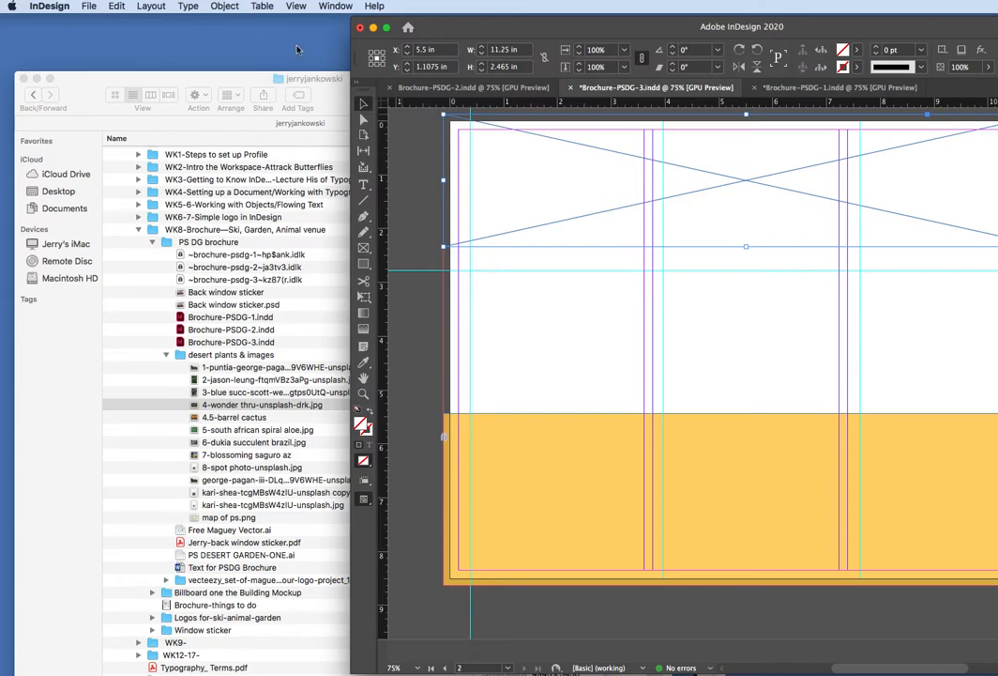
click(88, 6)
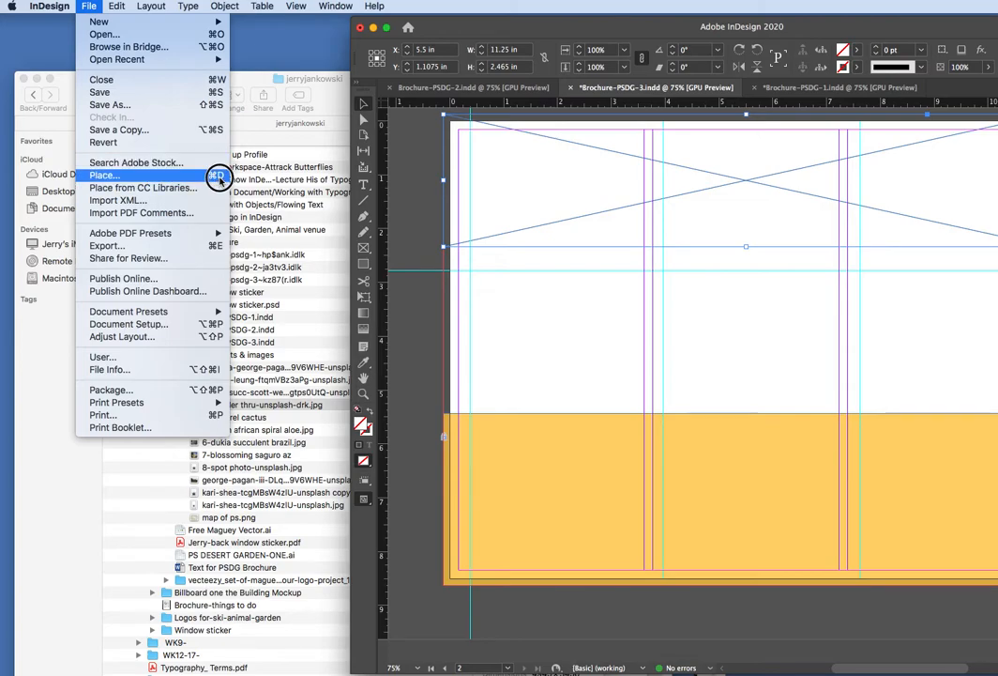
click(87, 6)
click(627, 175)
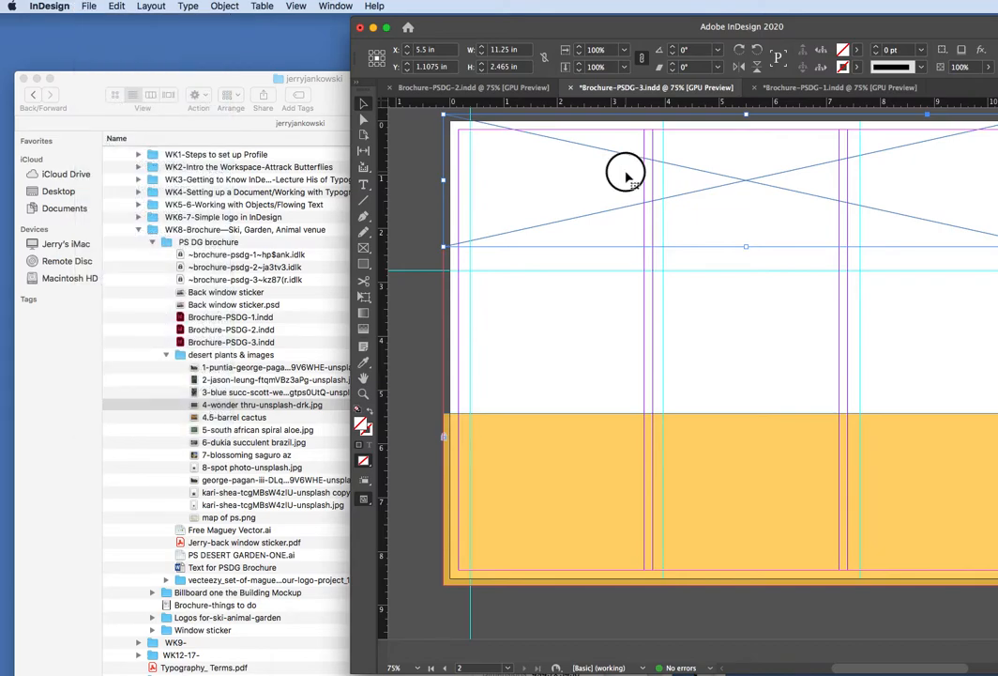
key(super+d)
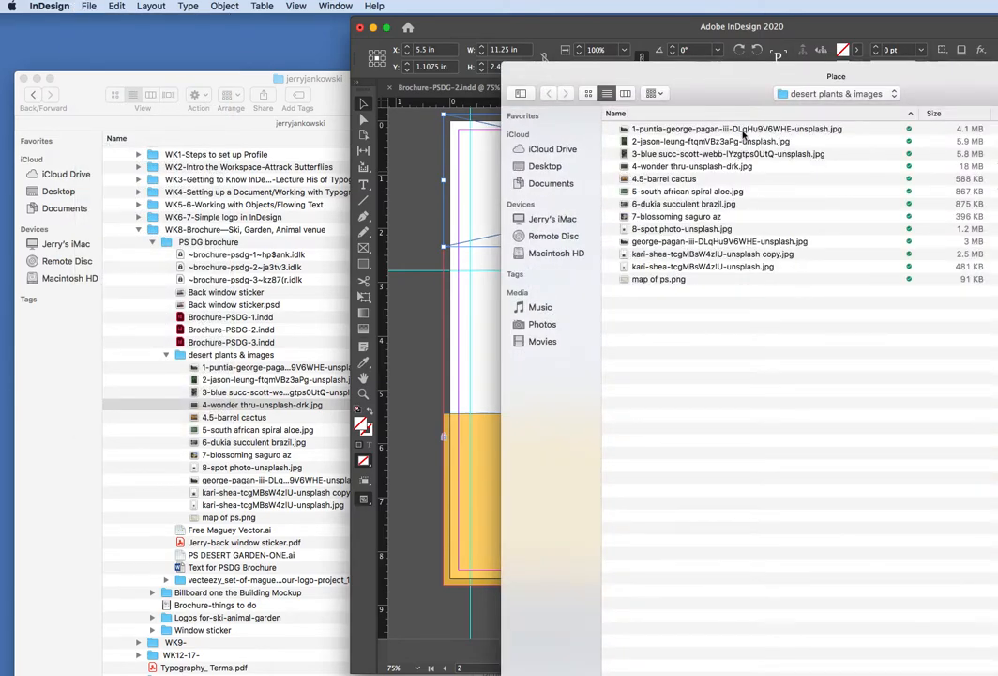
click(662, 167)
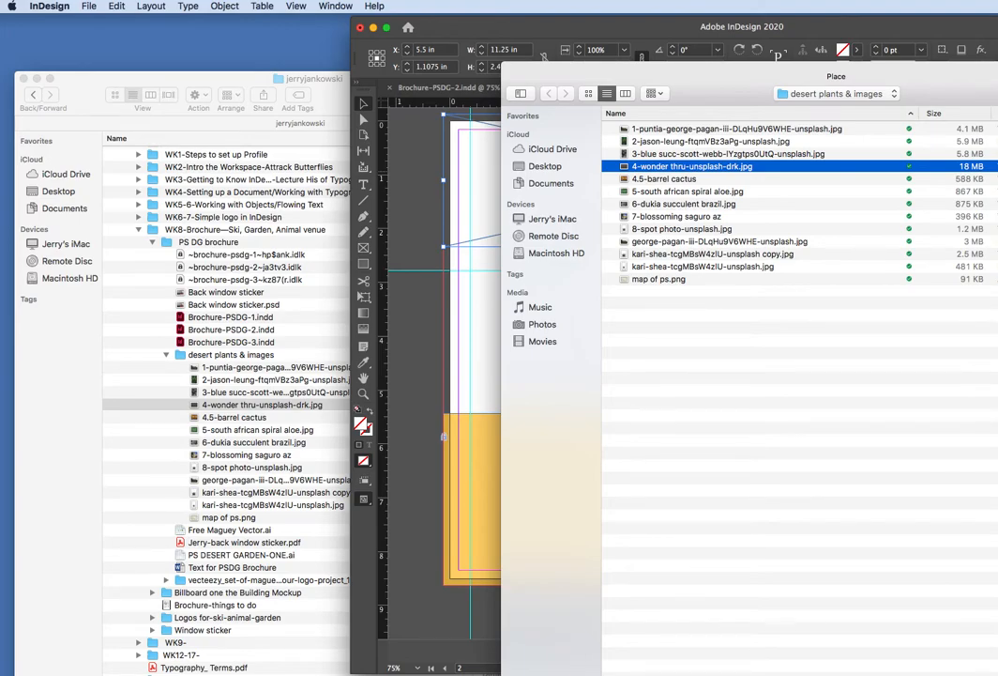
key(Return)
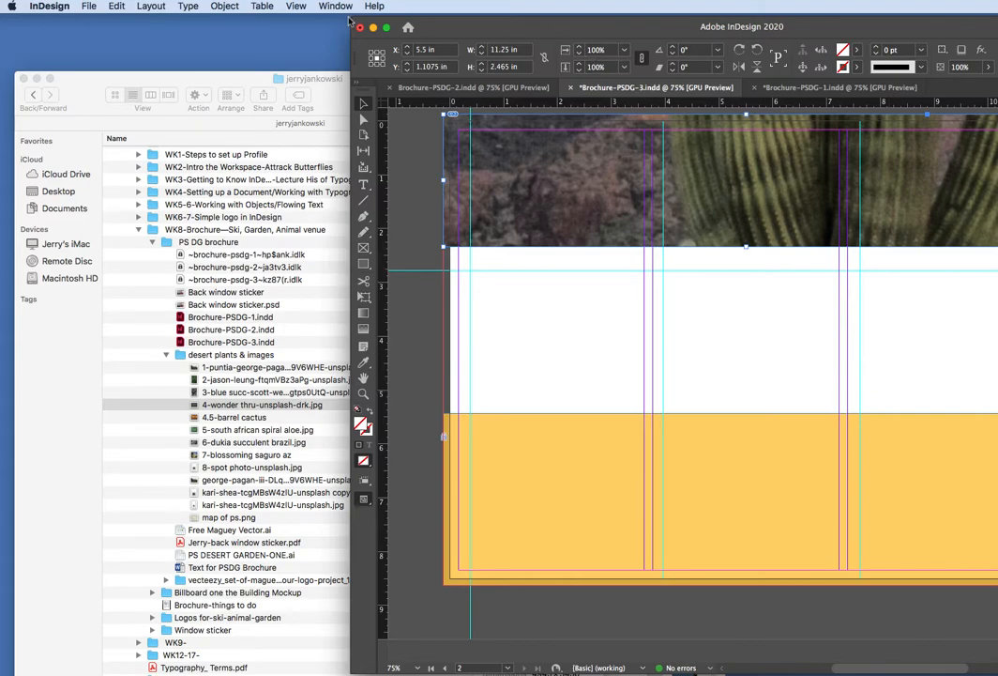
Step: Fit the desert photo to its frame with Fill Frame Proportionally and shift the InDesign window to show the whole page
click(228, 7)
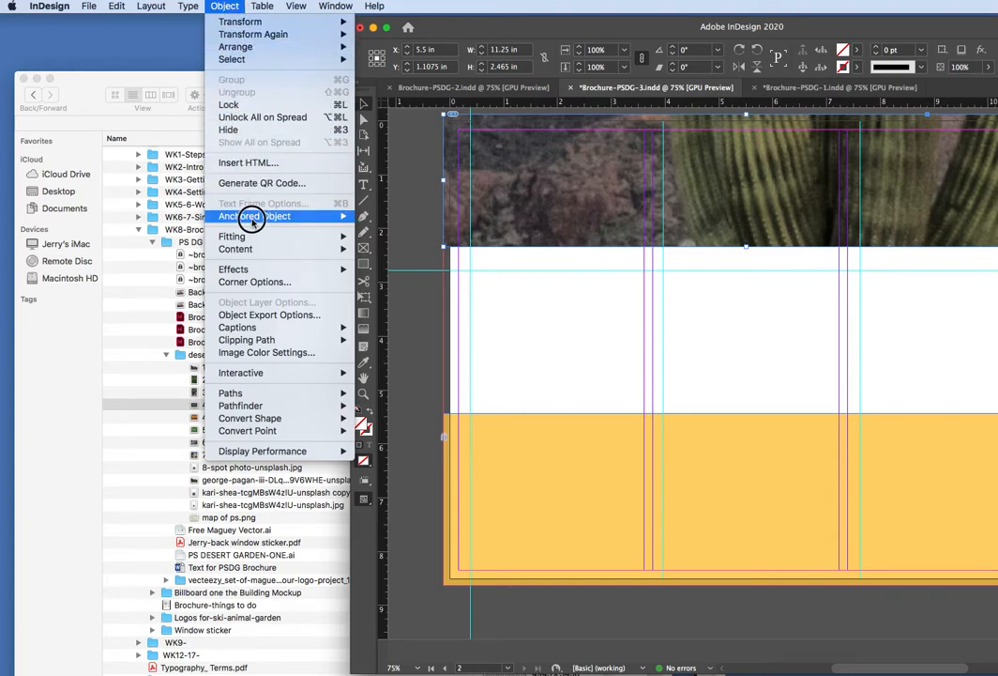
mouse_move(252, 235)
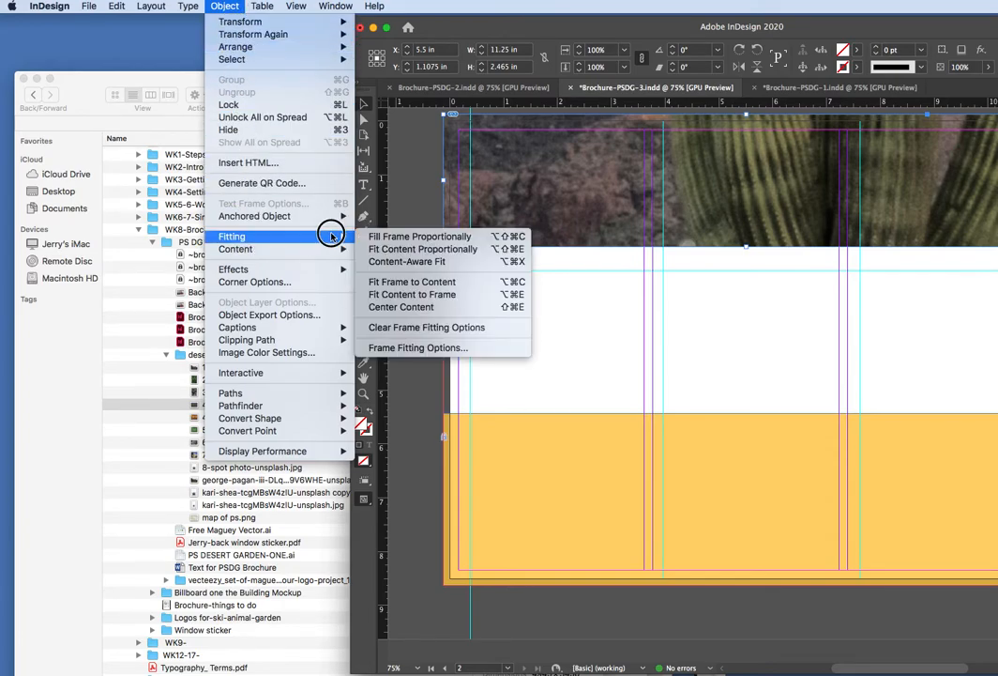
click(374, 243)
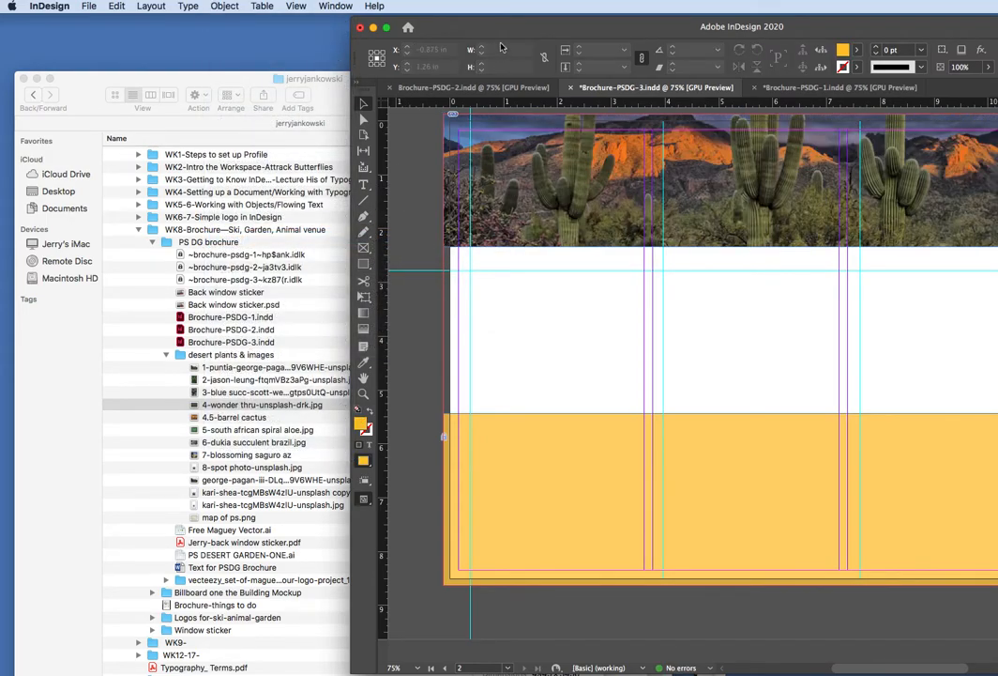
drag(506, 24, 404, 16)
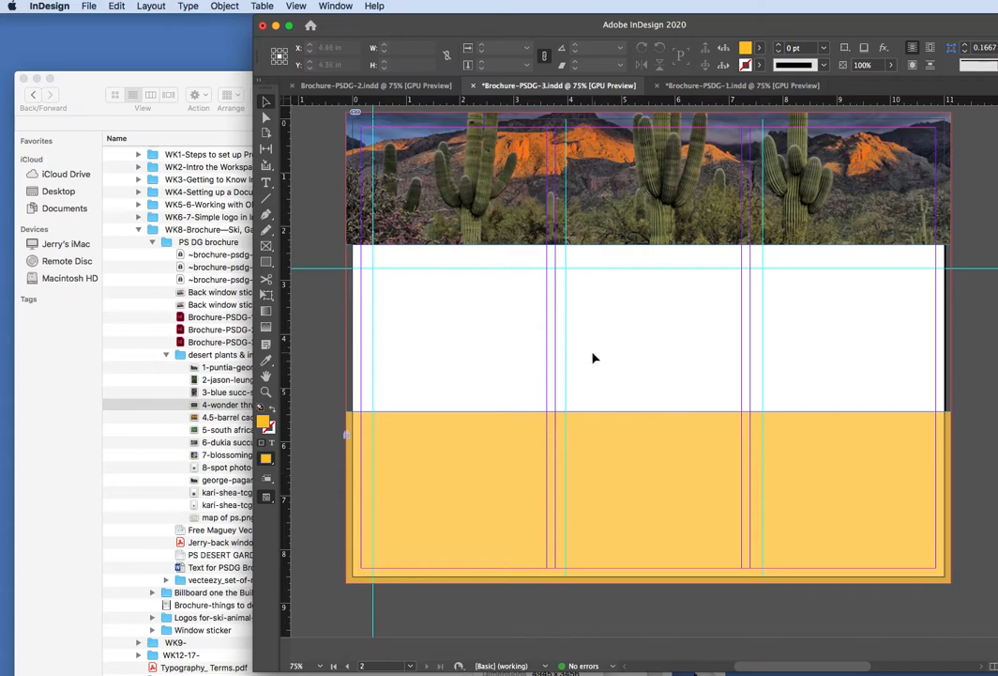
Step: Draw a wide text frame on page 2 in the white band between the desert photo and the yellow block, starting at the guide intersection
scroll(593, 357, up, 10)
scroll(593, 357, up, 3)
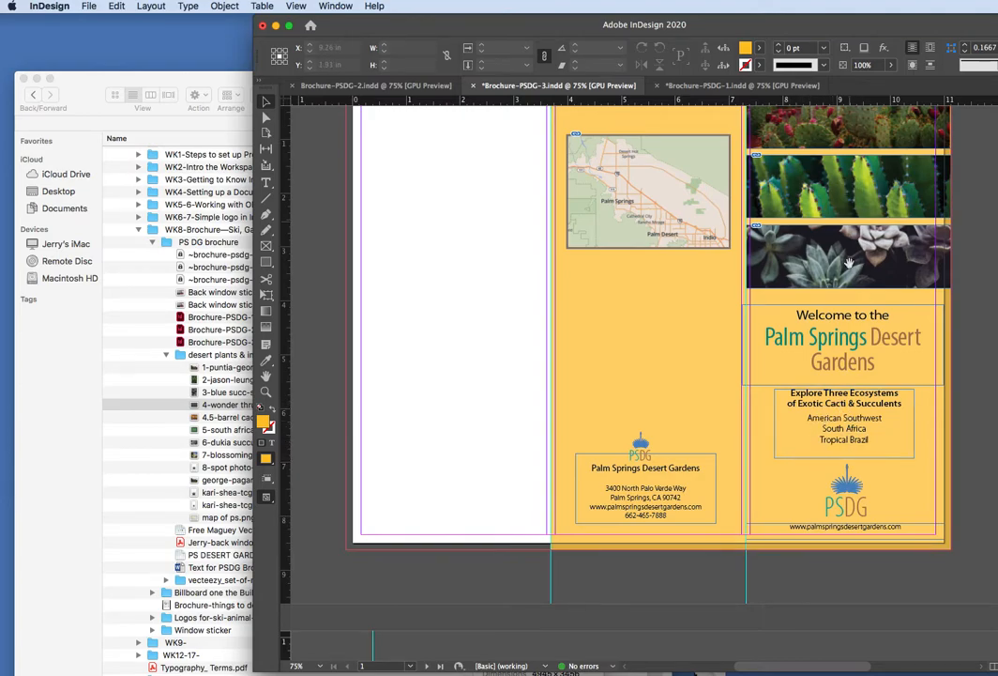
scroll(845, 280, down, 10)
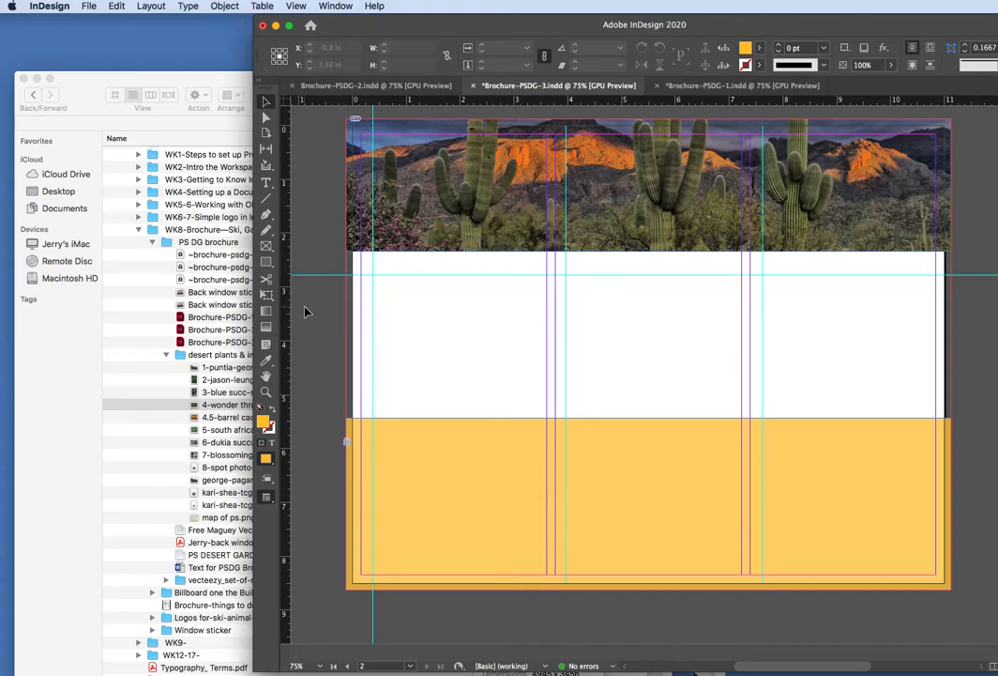
click(267, 184)
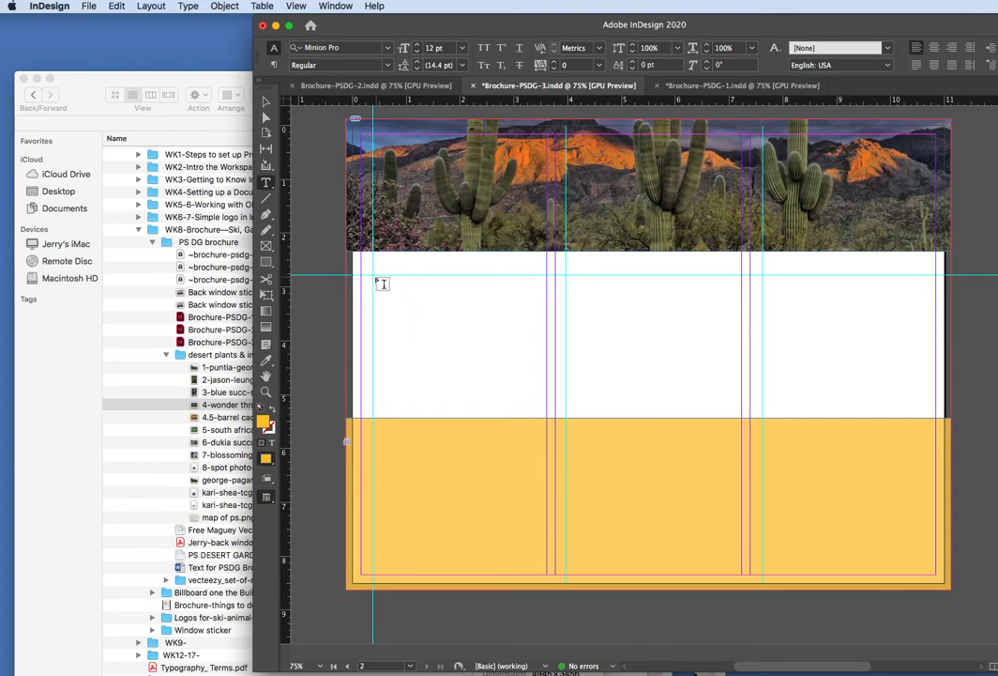
mouse_move(375, 278)
mouse_down()
mouse_move(453, 305)
mouse_move(618, 331)
mouse_move(700, 331)
mouse_move(761, 366)
mouse_move(776, 352)
mouse_move(829, 370)
mouse_move(855, 403)
mouse_move(927, 409)
mouse_up()
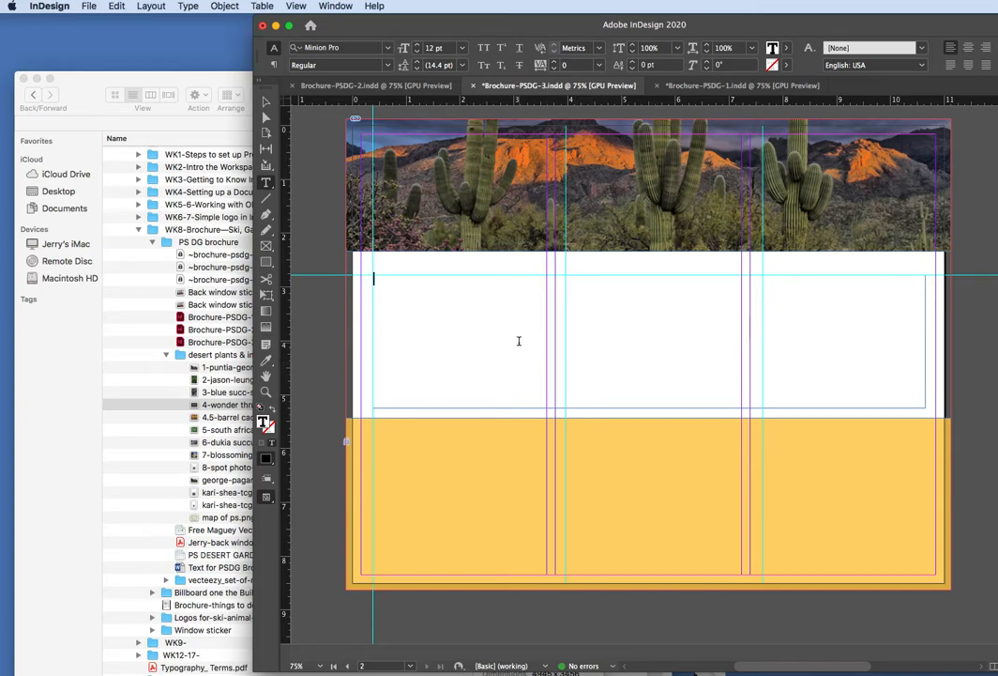
Step: Check the Word document Text for PSDG Brochure from the PS DG brochure folder, close it, and return to InDesign
click(147, 432)
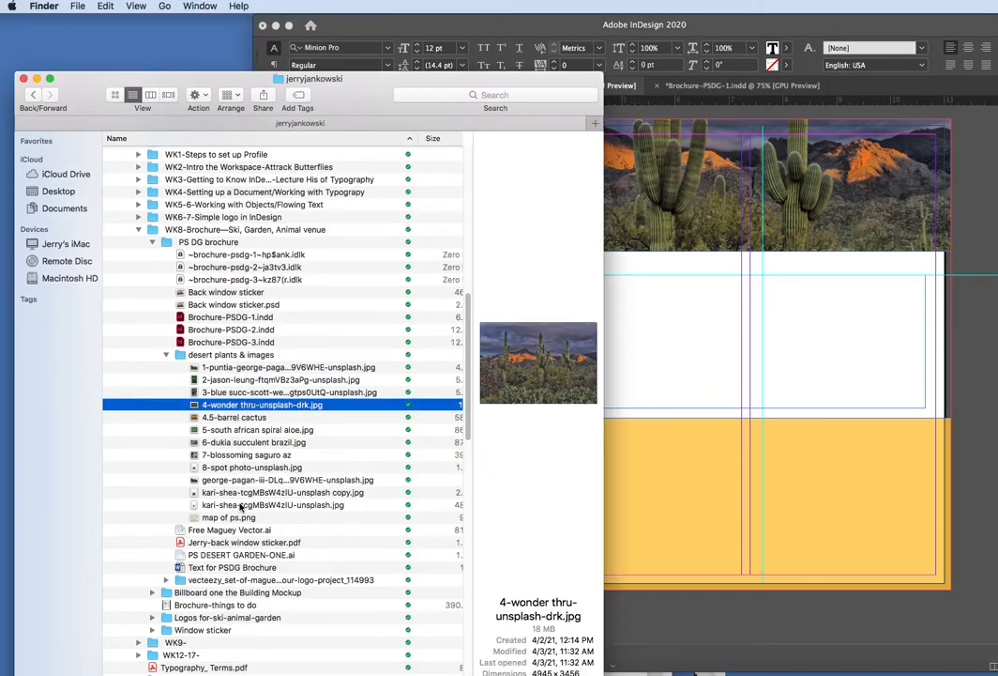
click(249, 445)
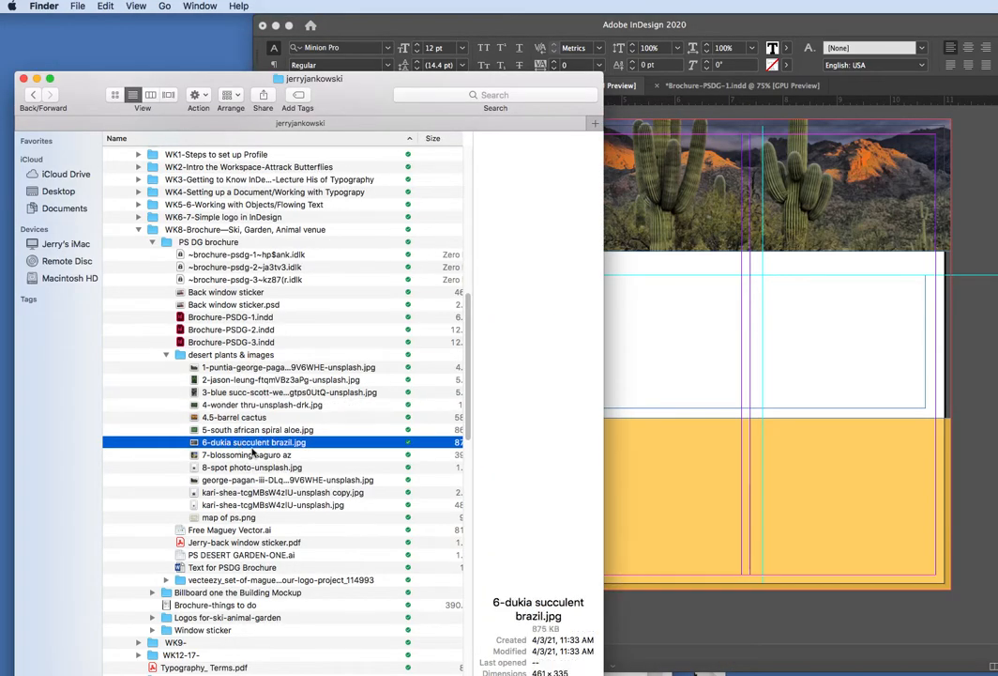
click(166, 355)
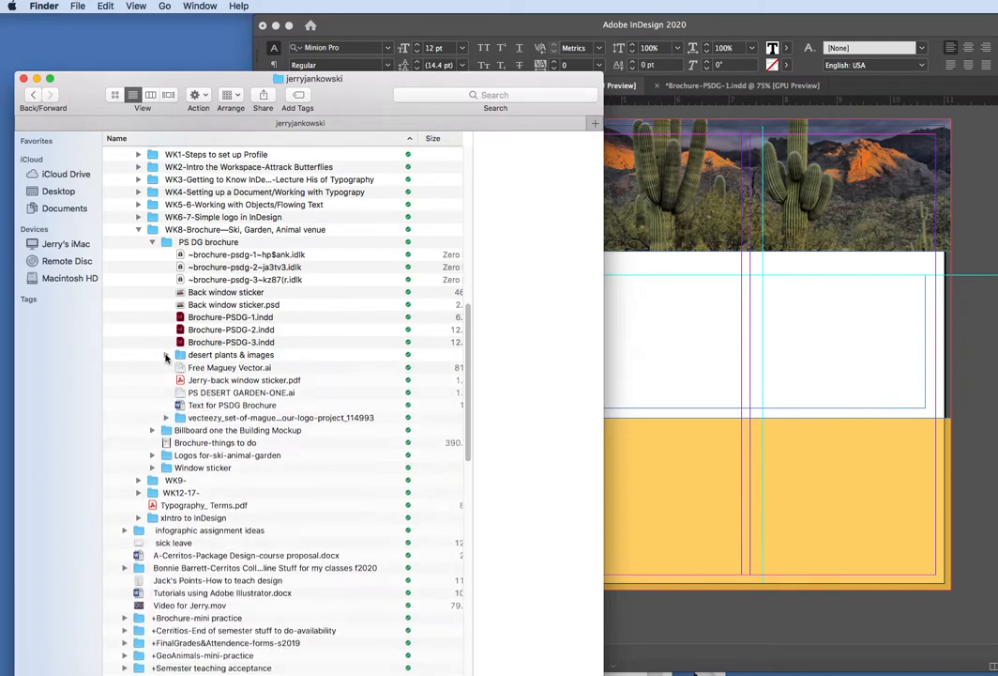
click(228, 405)
double_click(228, 405)
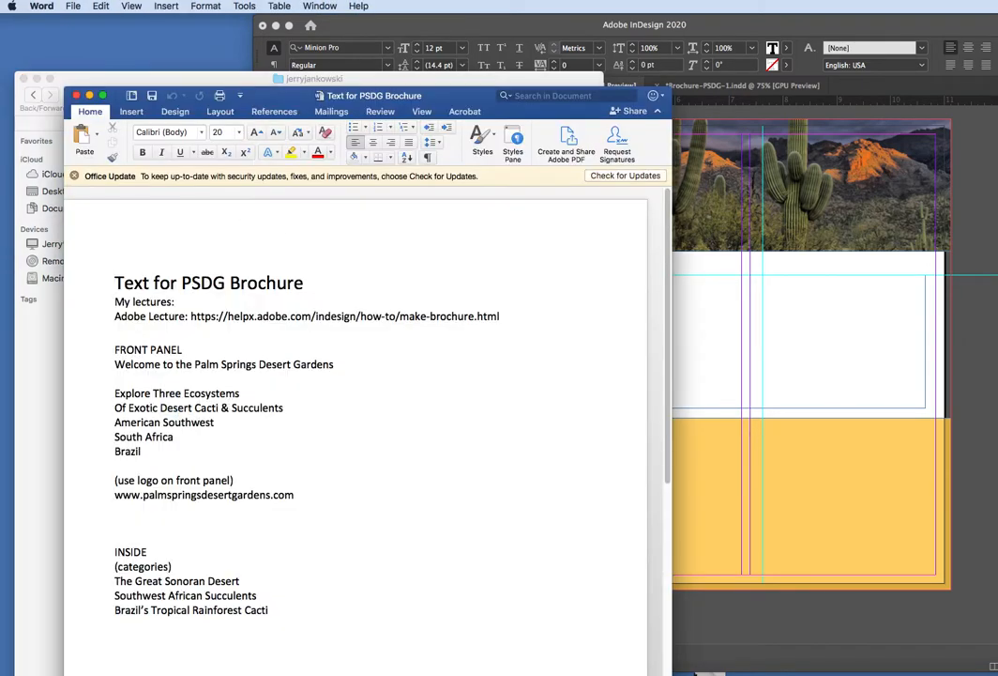
click(76, 95)
click(97, 270)
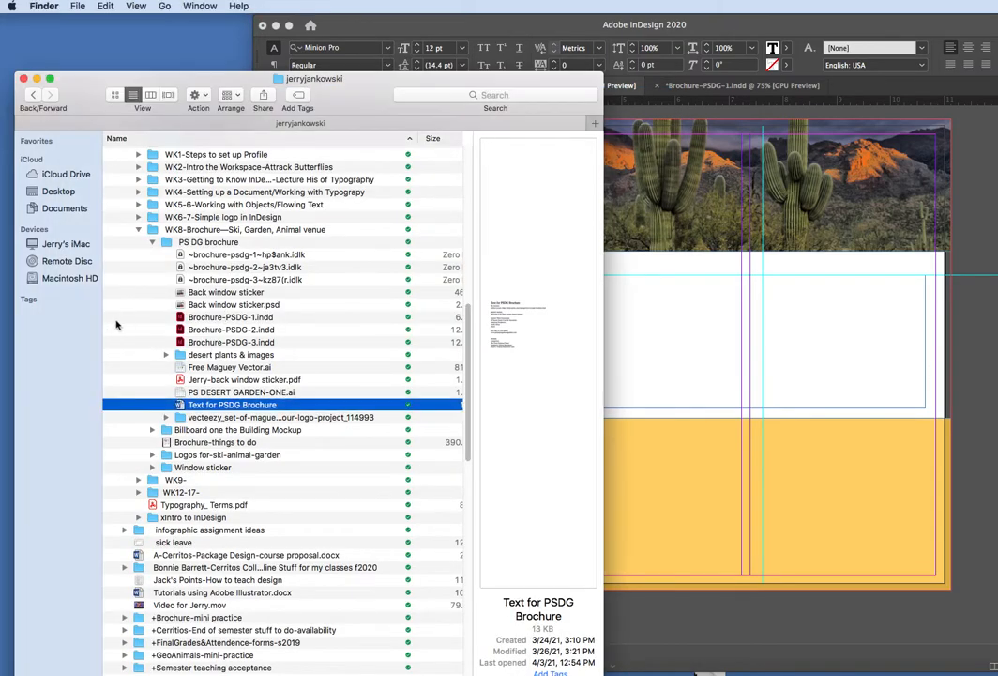
click(625, 288)
click(615, 288)
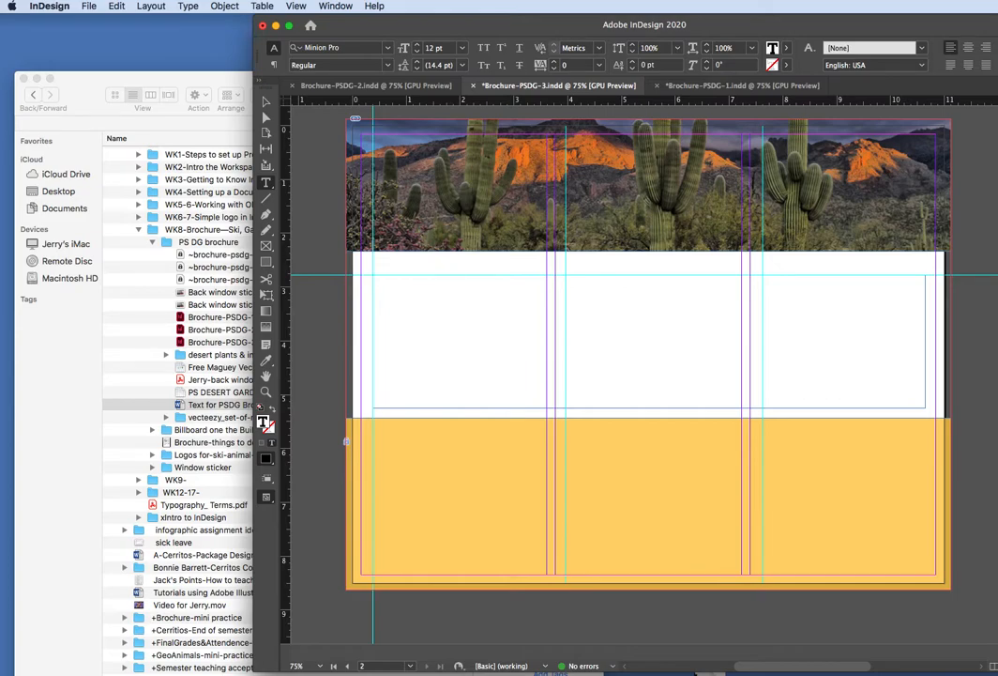
Step: Switch to Safari, search Google for "ipsum lorem generator", and open the Lorem Ipsum Generator page on loremipsum.io
click(695, 673)
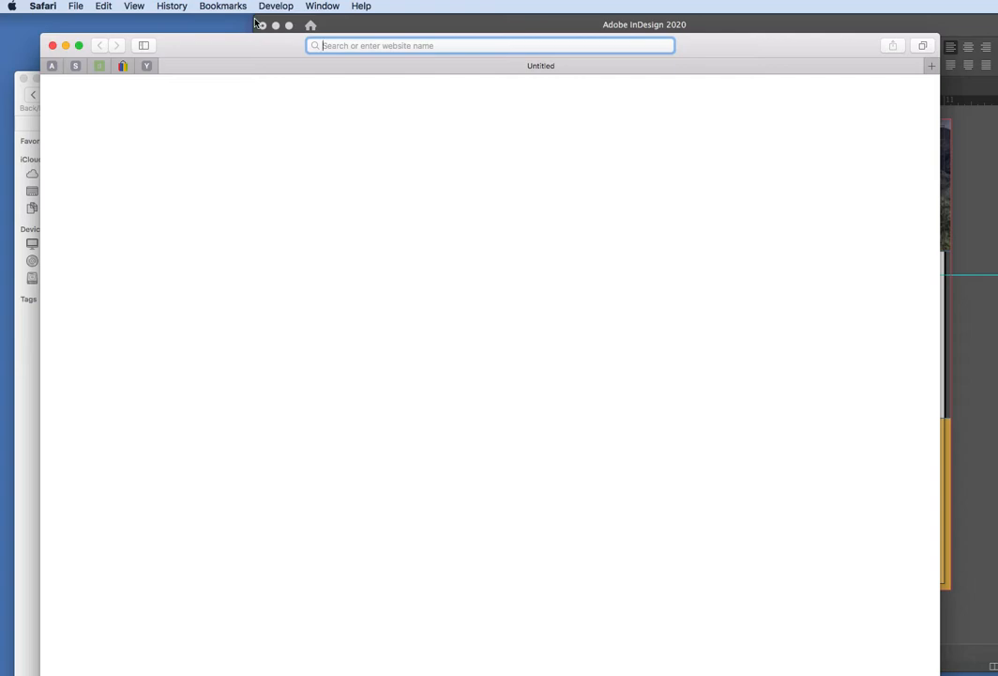
text(ip)
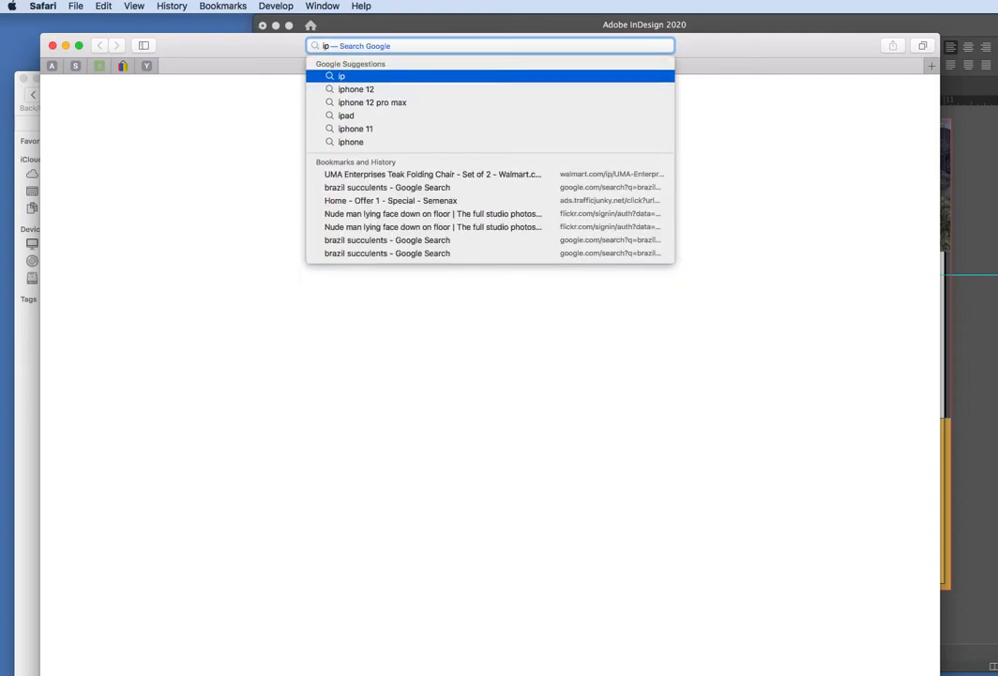
text(su)
key(BackSpace)
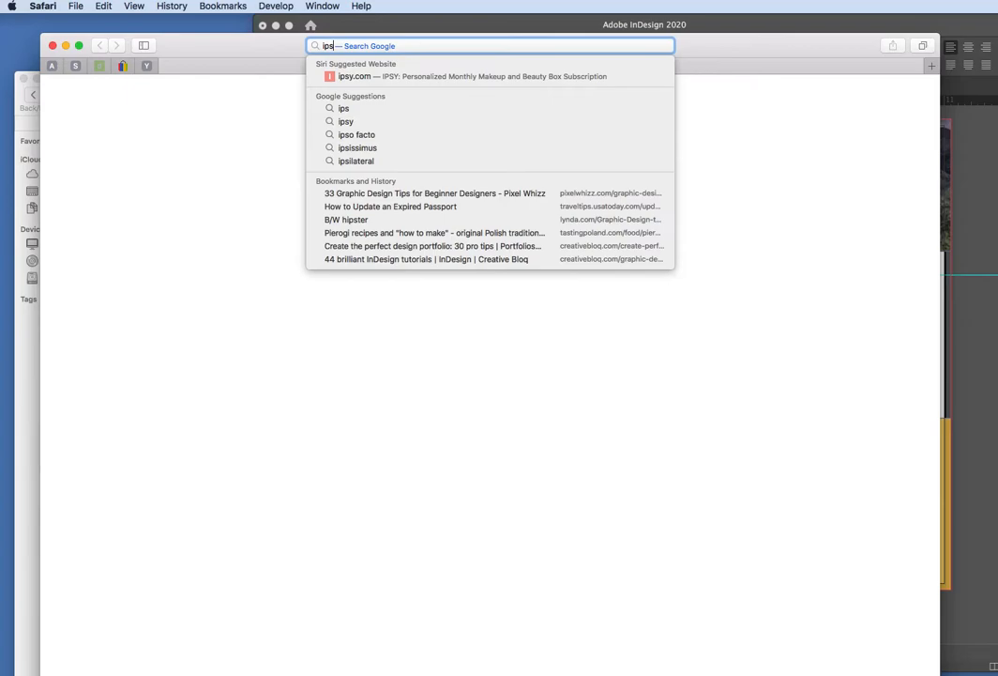
text(um lorem generator)
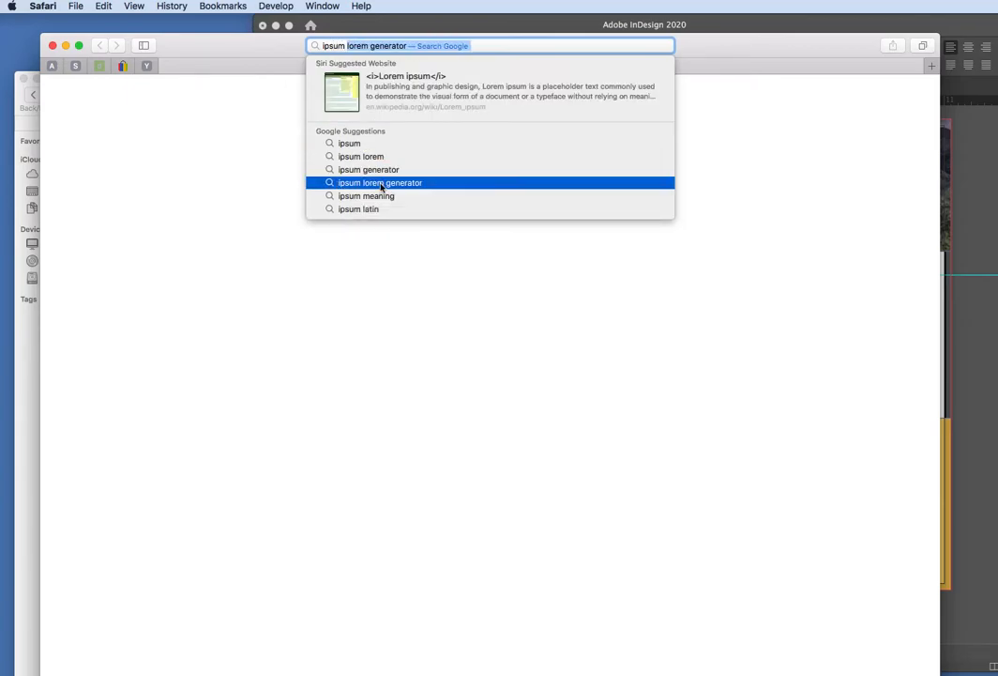
click(381, 184)
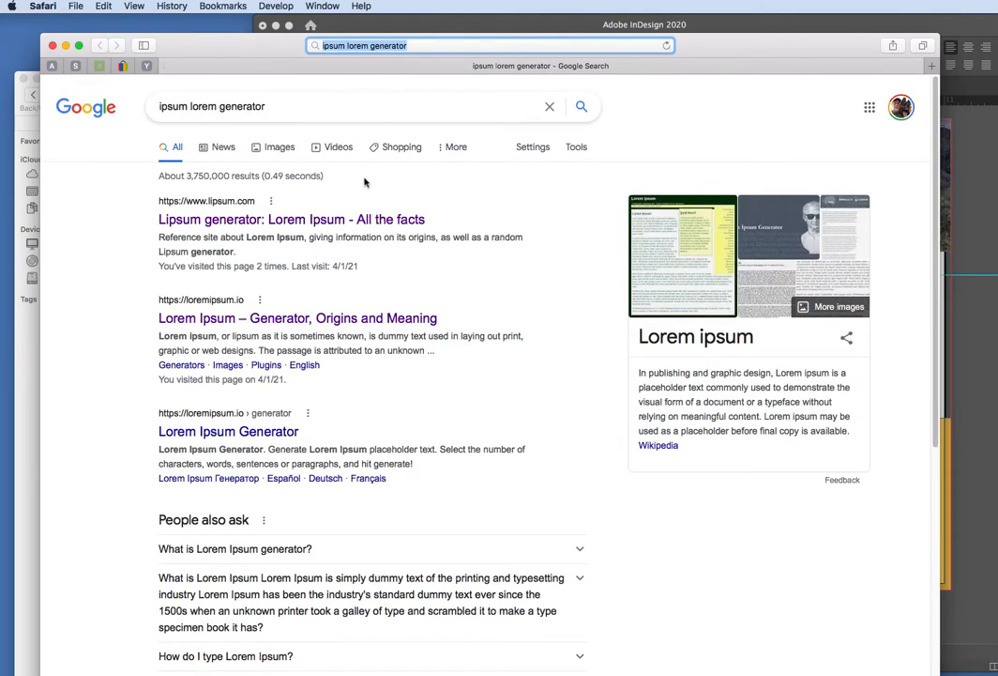
click(222, 433)
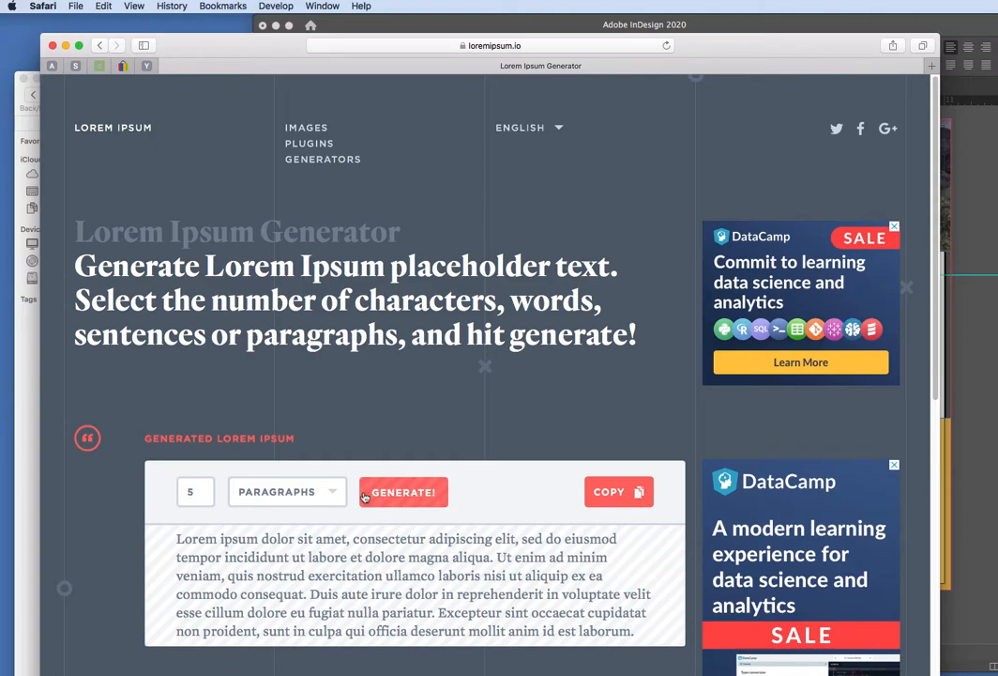
Step: Generate 5 paragraphs of Lorem Ipsum placeholder text, look through them, and copy the result
click(406, 494)
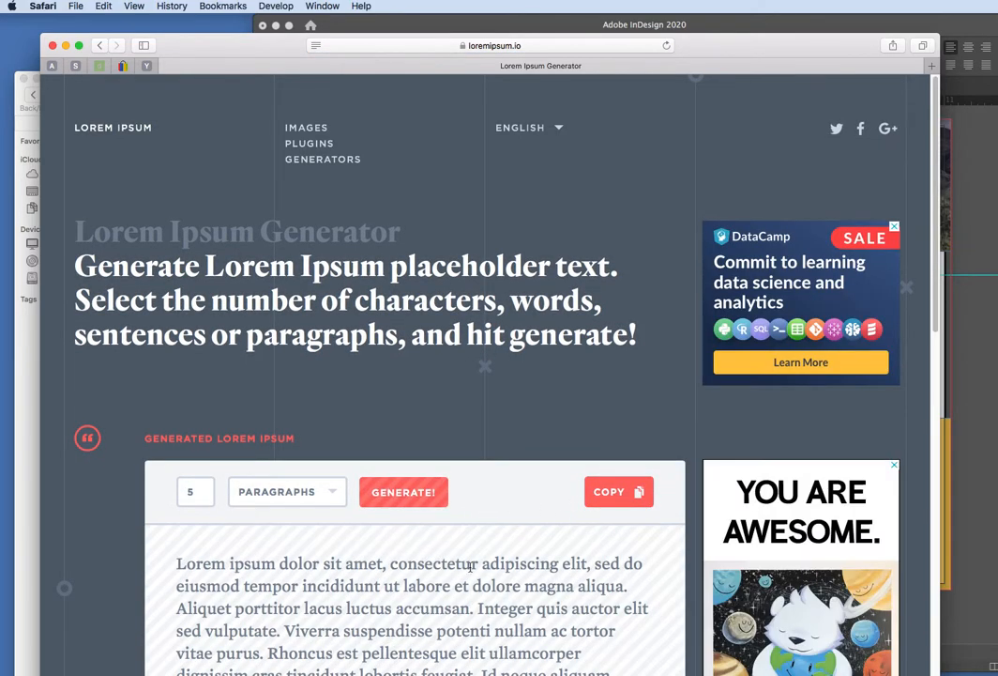
scroll(342, 492, down, 10)
scroll(407, 586, down, 15)
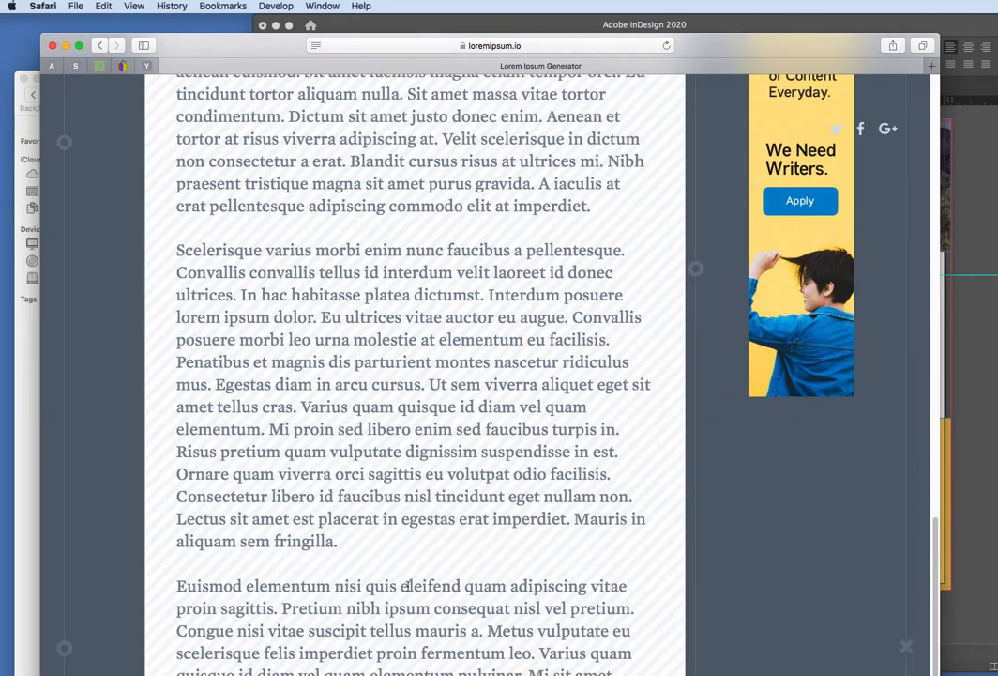
scroll(407, 586, down, 4)
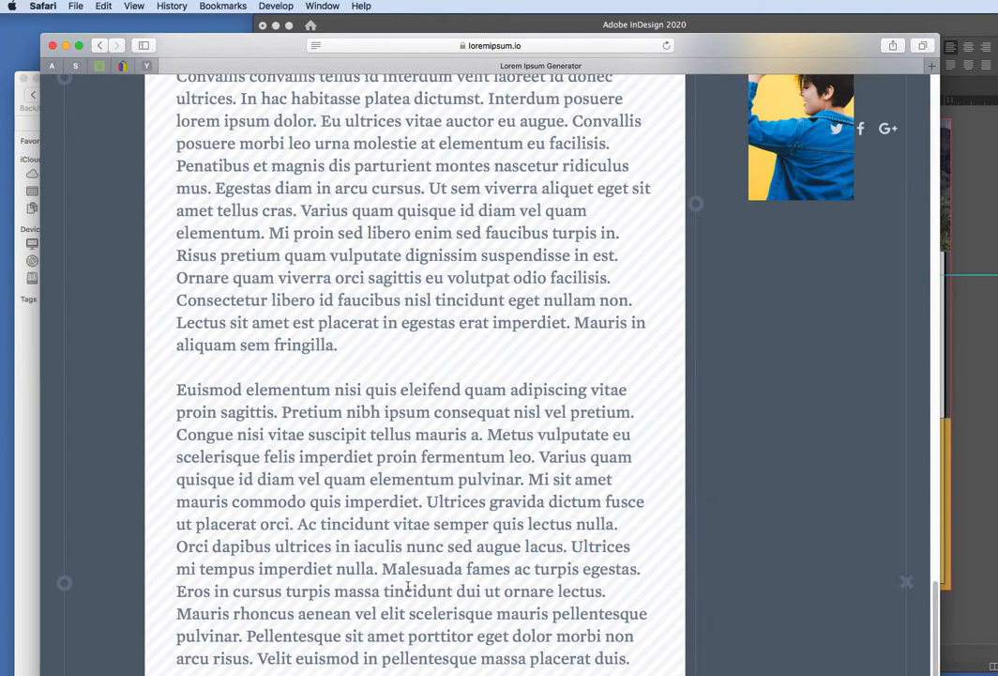
scroll(448, 500, up, 20)
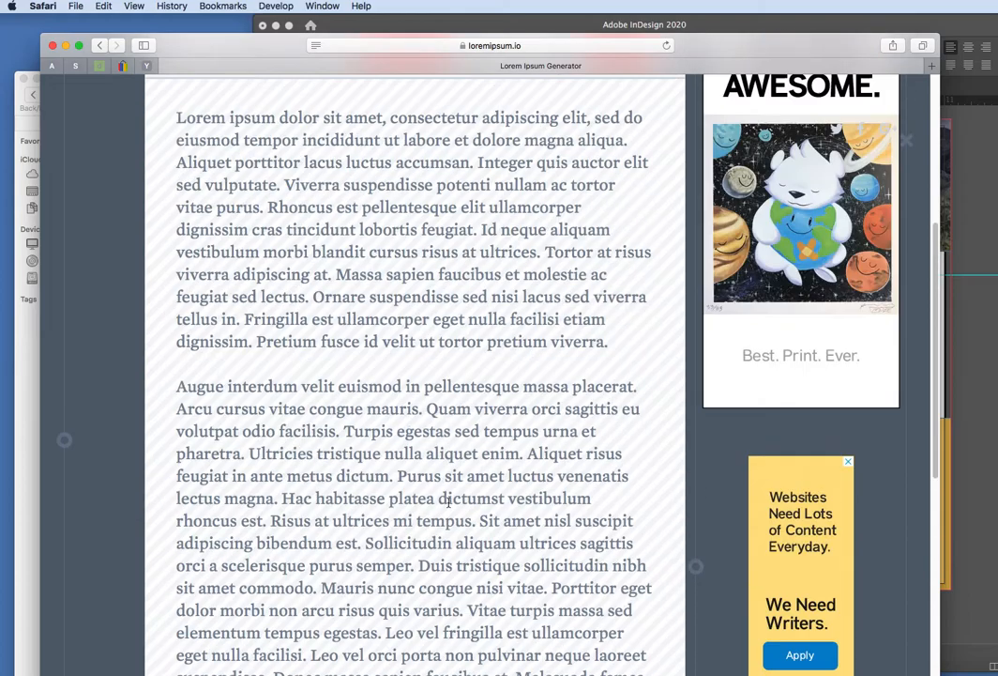
scroll(450, 511, down, 5)
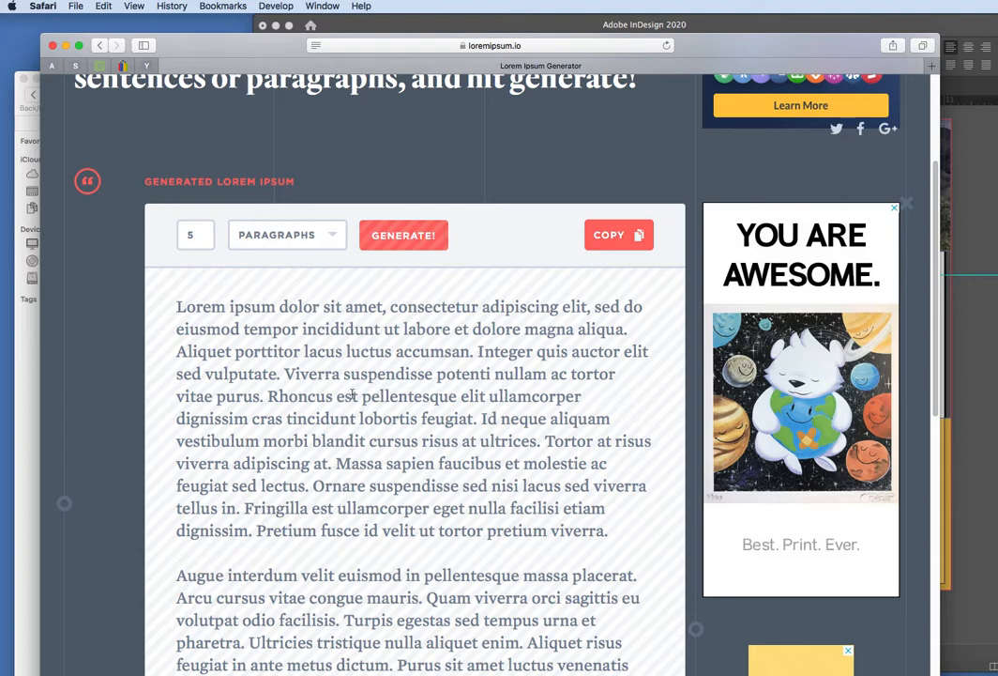
scroll(363, 427, up, 3)
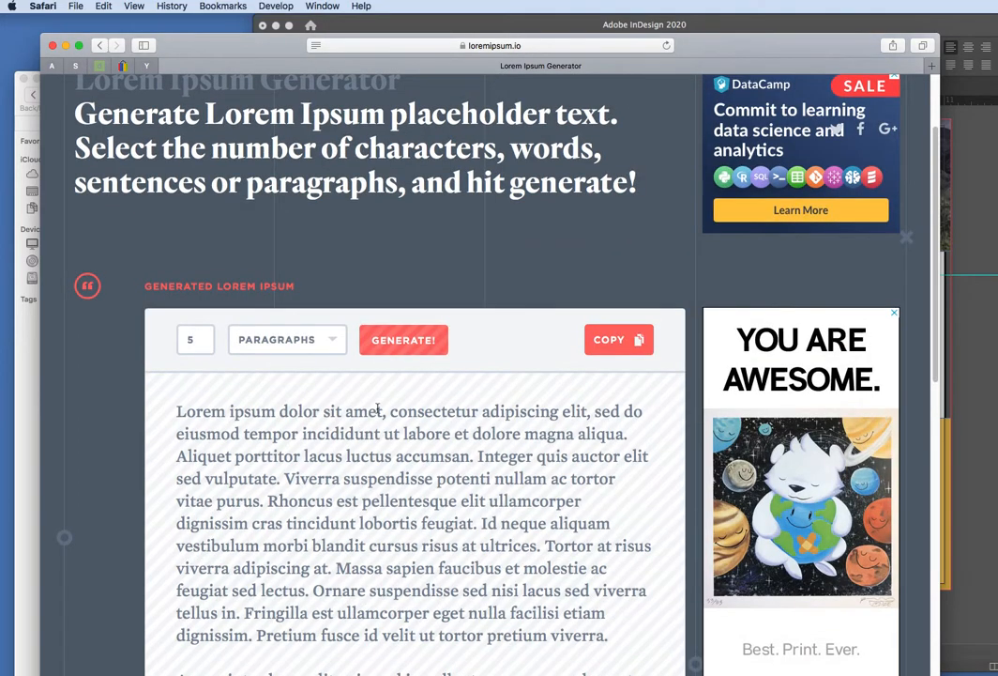
click(614, 339)
Step: Move the browser window aside and paste the placeholder text into the empty text frame on page 2 in InDesign
drag(269, 50, 997, 137)
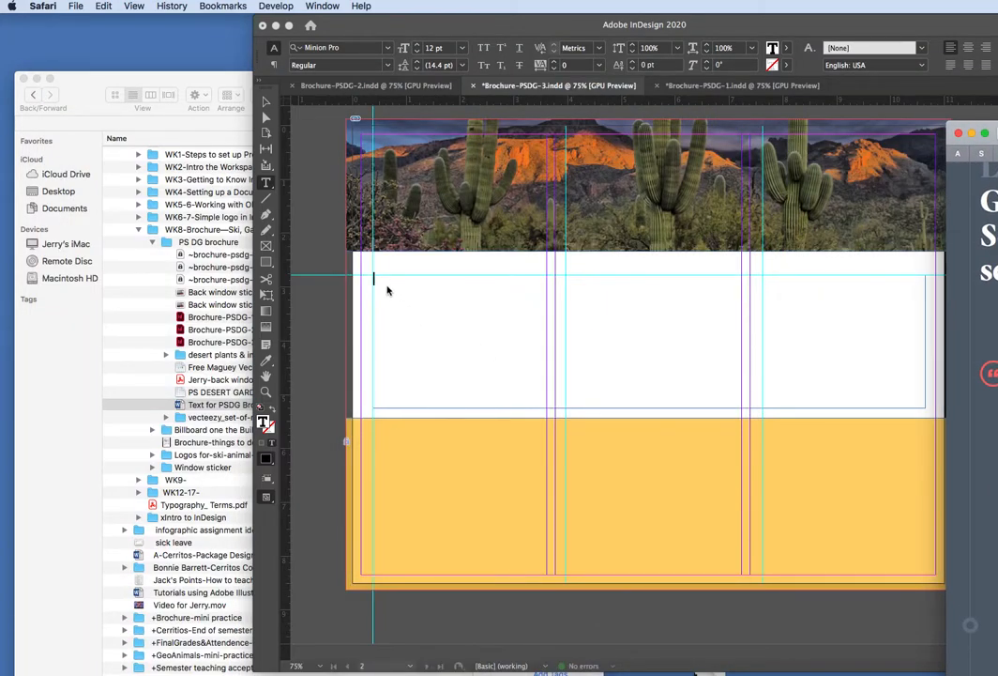
click(376, 278)
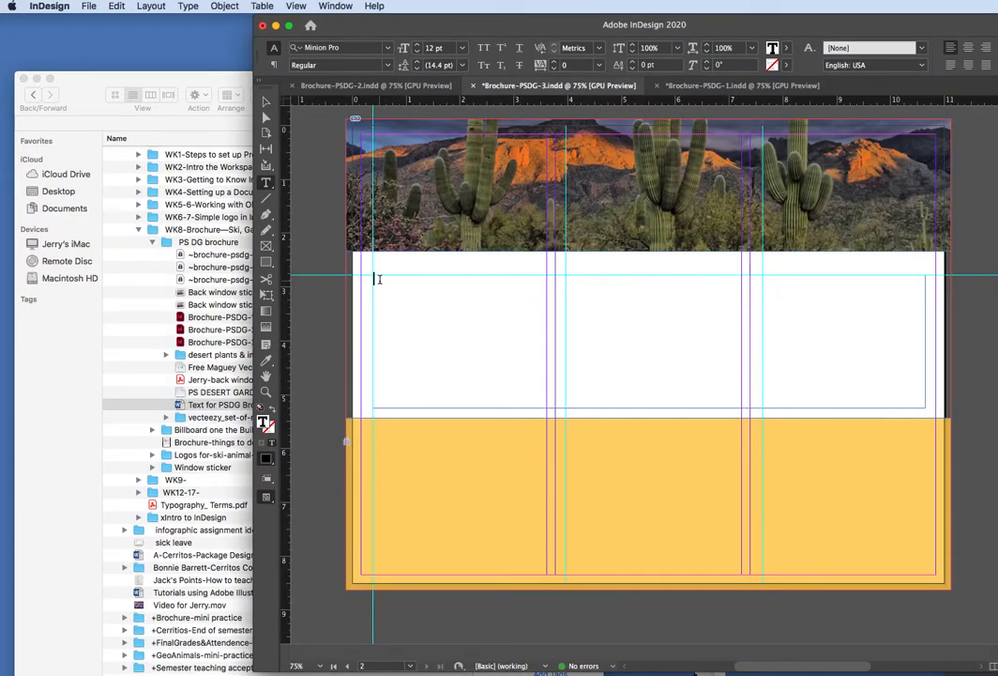
click(380, 279)
key(super+v)
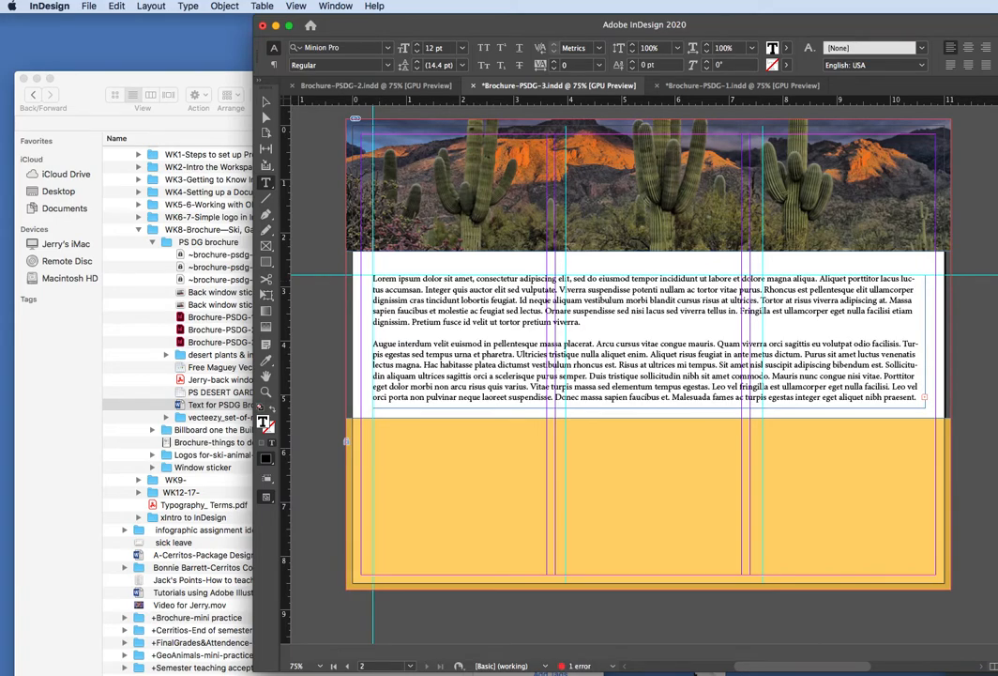
Step: Close the Lorem Ipsum Generator window in Safari and reposition the InDesign window so its panels are visible
key(super+Tab)
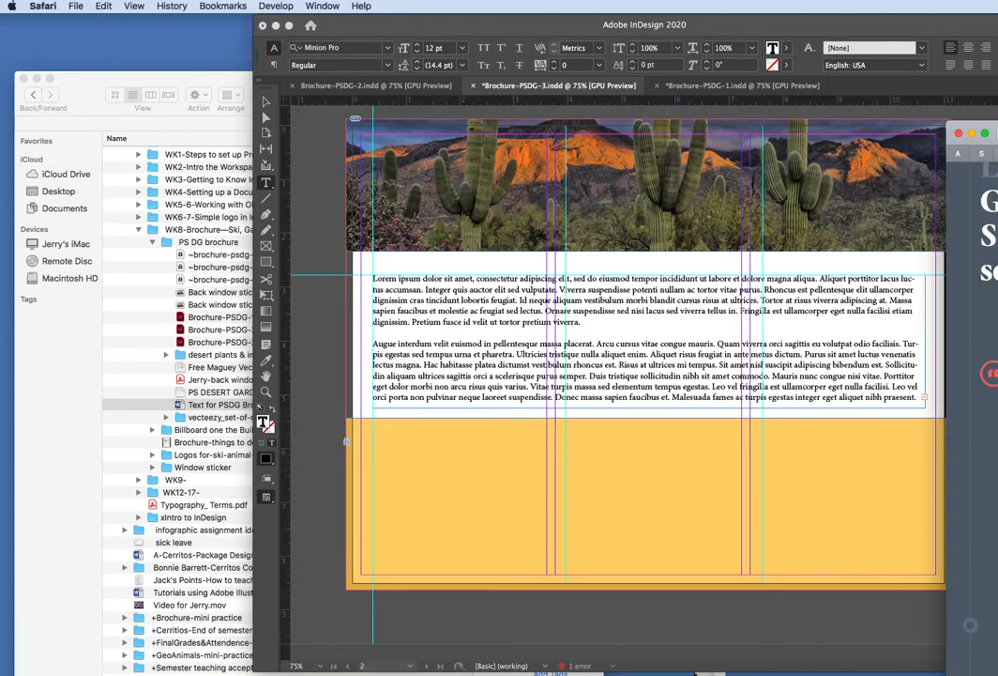
click(959, 134)
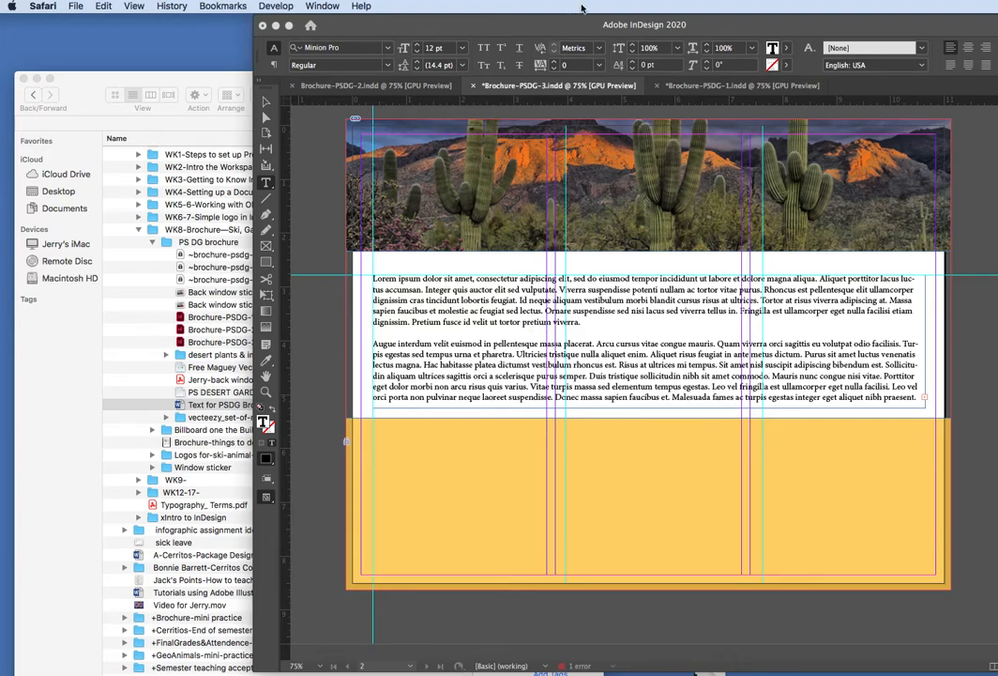
click(477, 20)
double_click(448, 21)
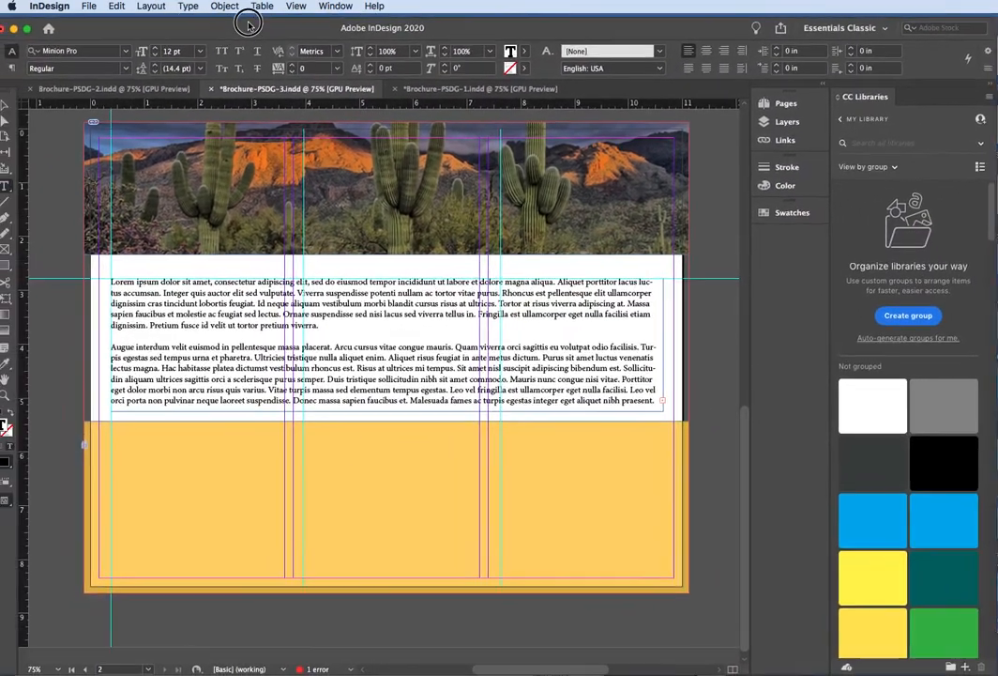
Step: Draw a tall text frame in the blank white panel of page 1, its top edge level with the map
scroll(525, 438, down, 1)
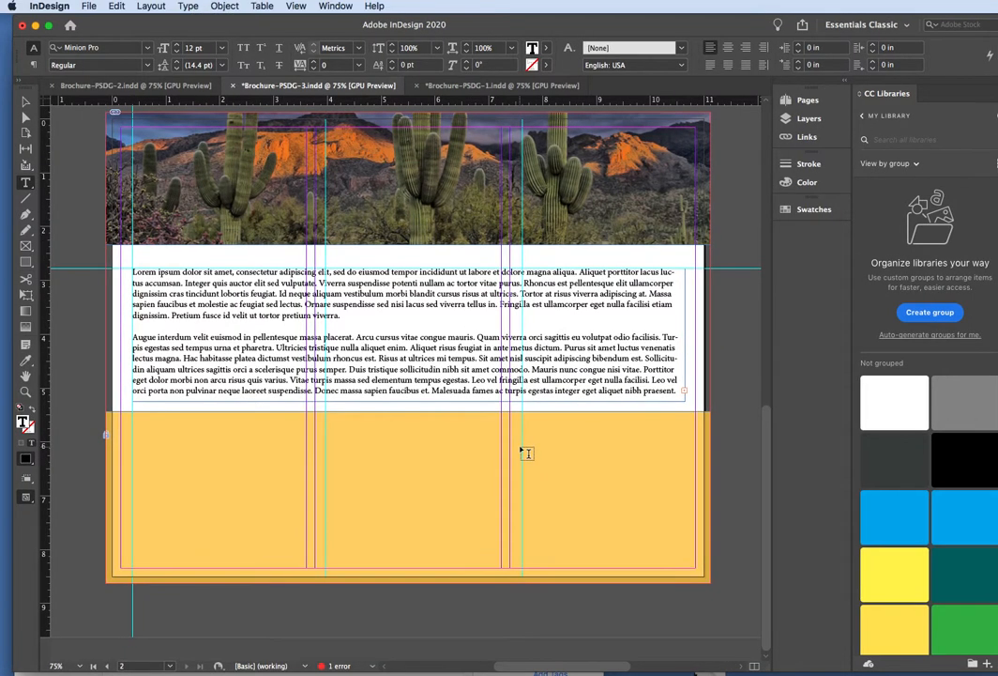
scroll(527, 453, up, 10)
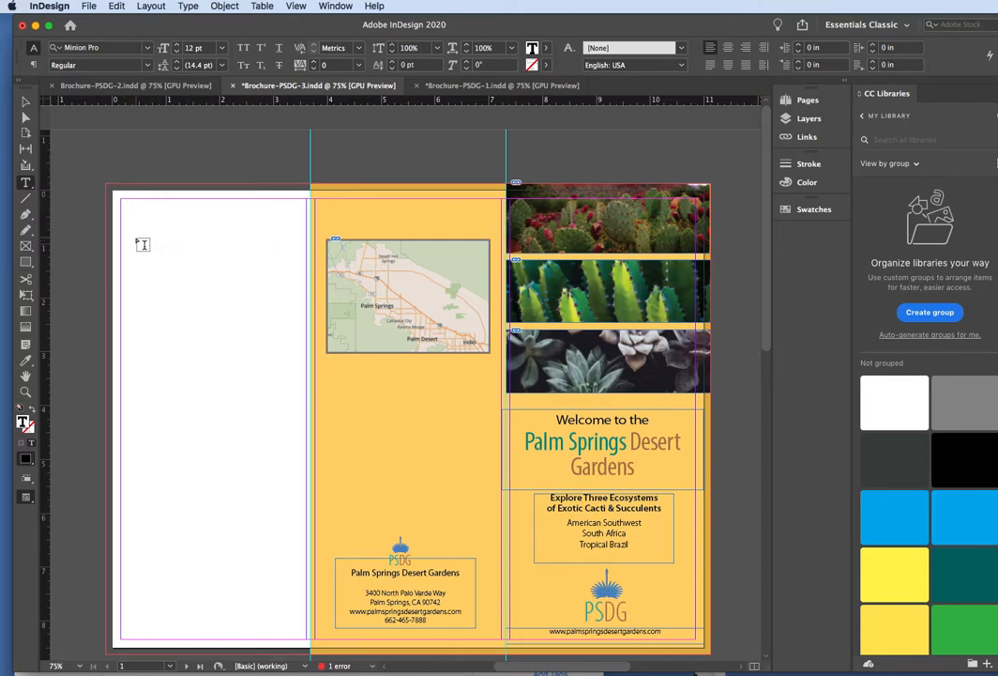
drag(130, 241, 299, 532)
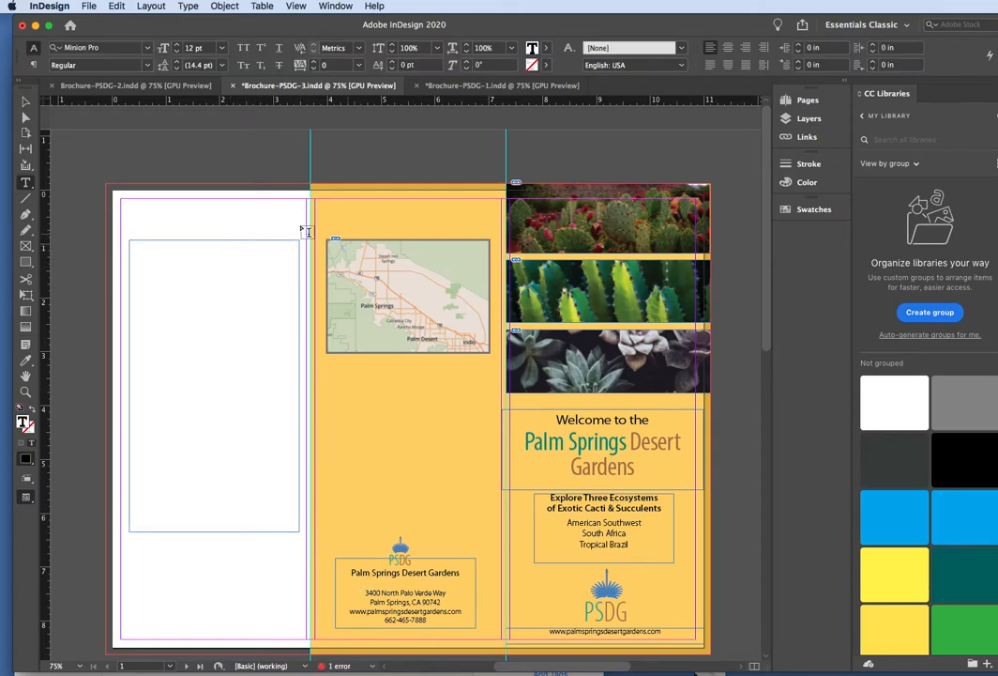
Step: Place a horizontal guide across page 1 along the top edge of the map and the empty text frame
drag(144, 102, 90, 240)
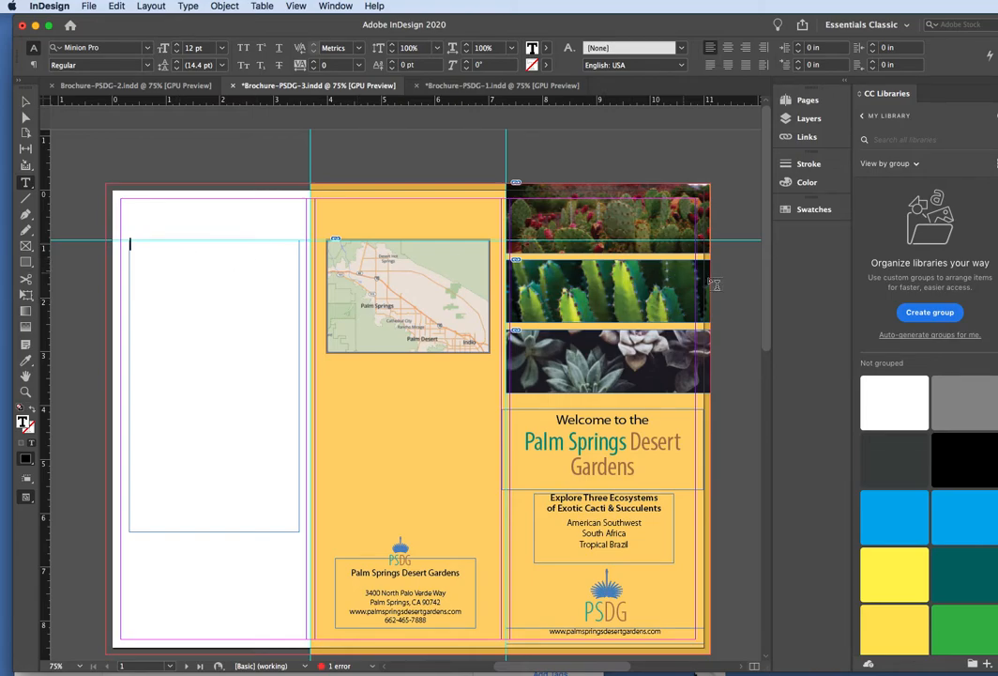
Step: Load the overset text from the page 2 text frame, try to flow it into page 1's blank panel, and undo the placement
drag(768, 315, 769, 620)
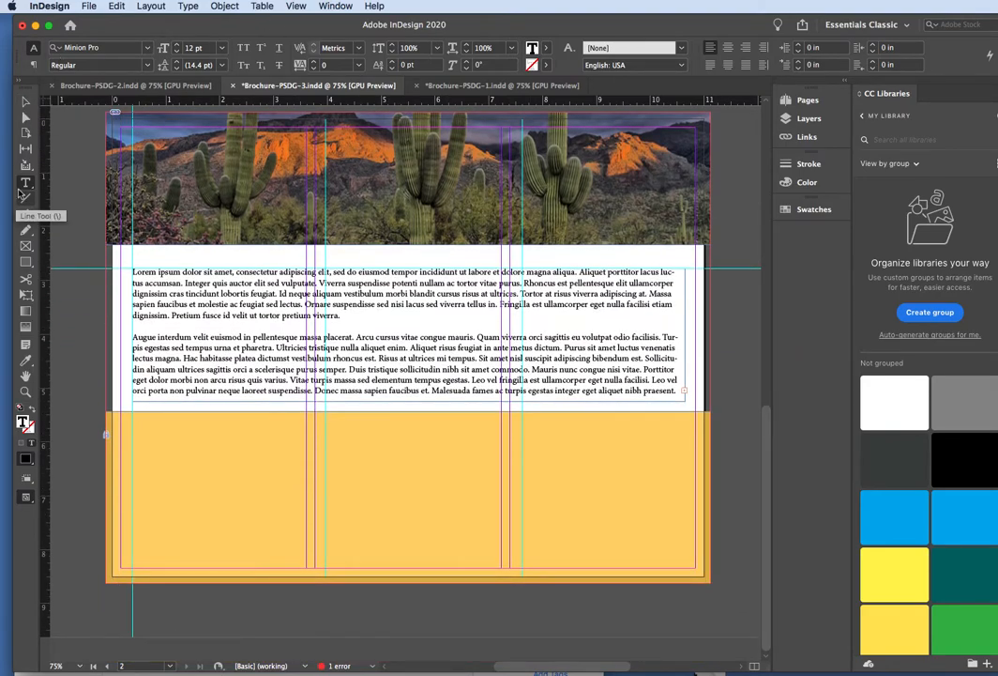
click(26, 103)
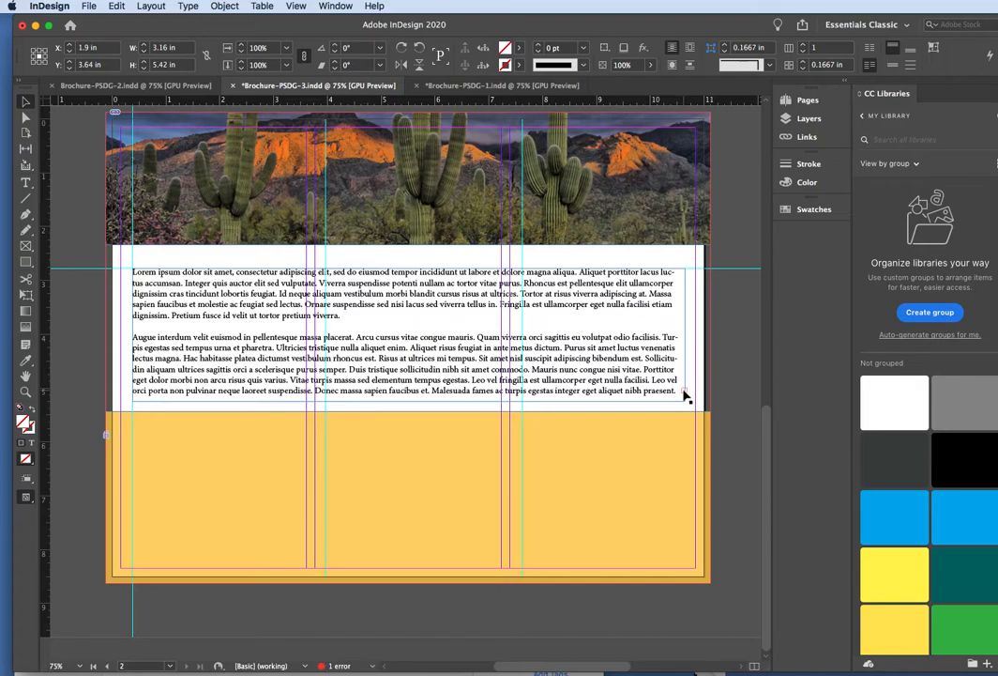
click(684, 395)
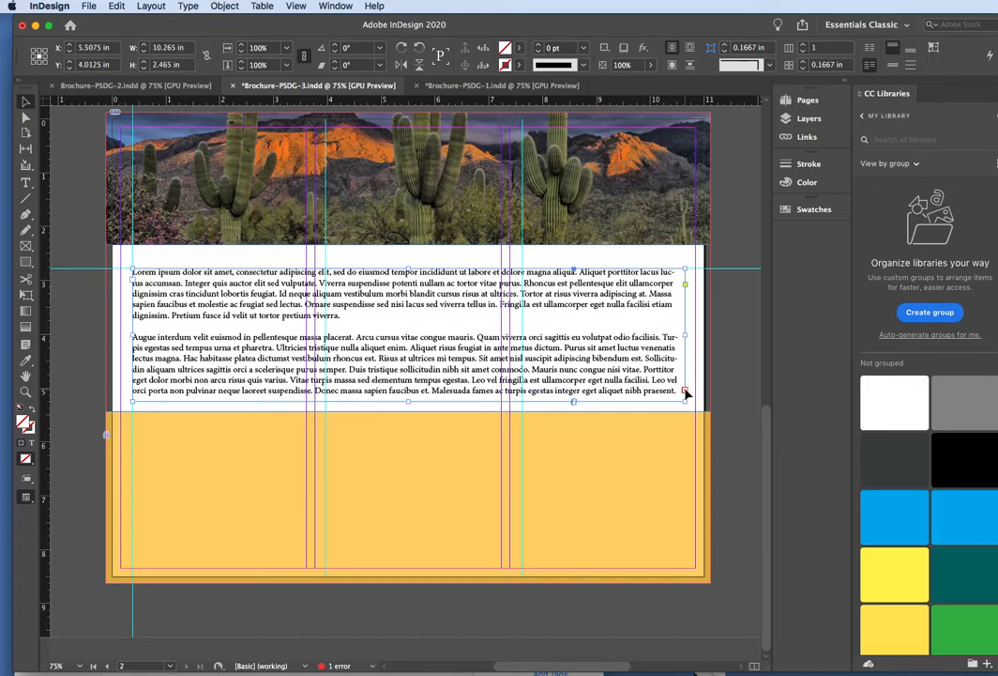
click(685, 392)
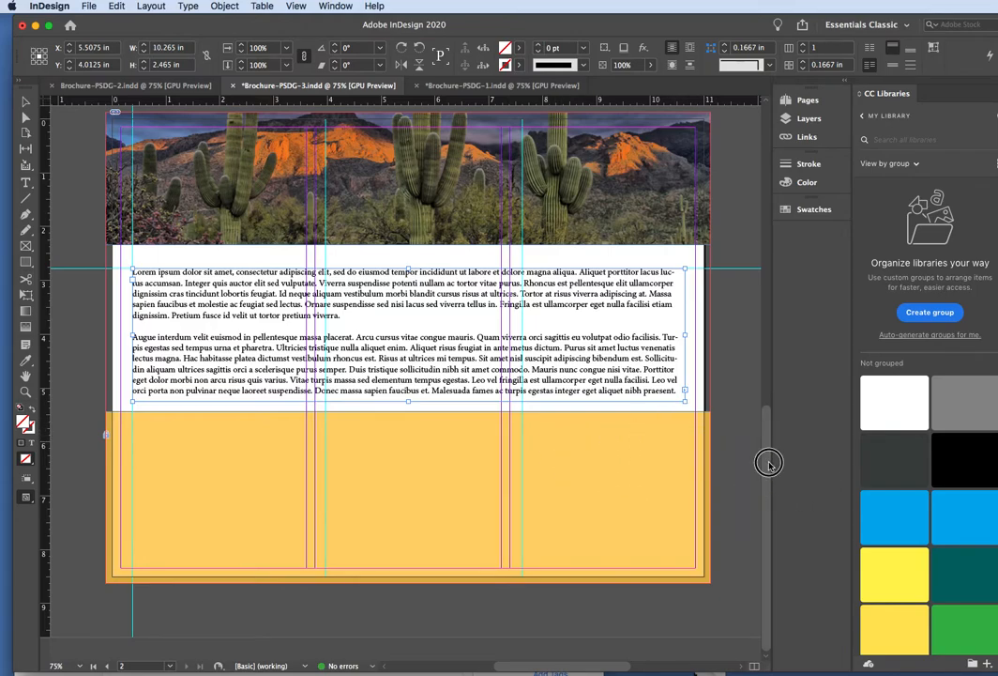
scroll(769, 508, up, 10)
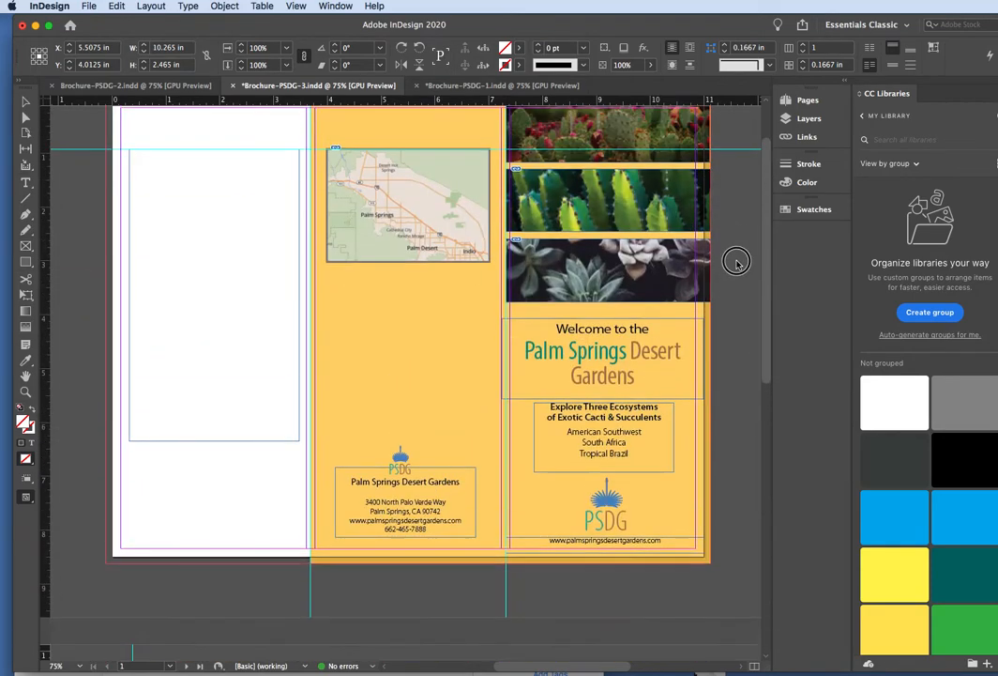
scroll(736, 261, up, 3)
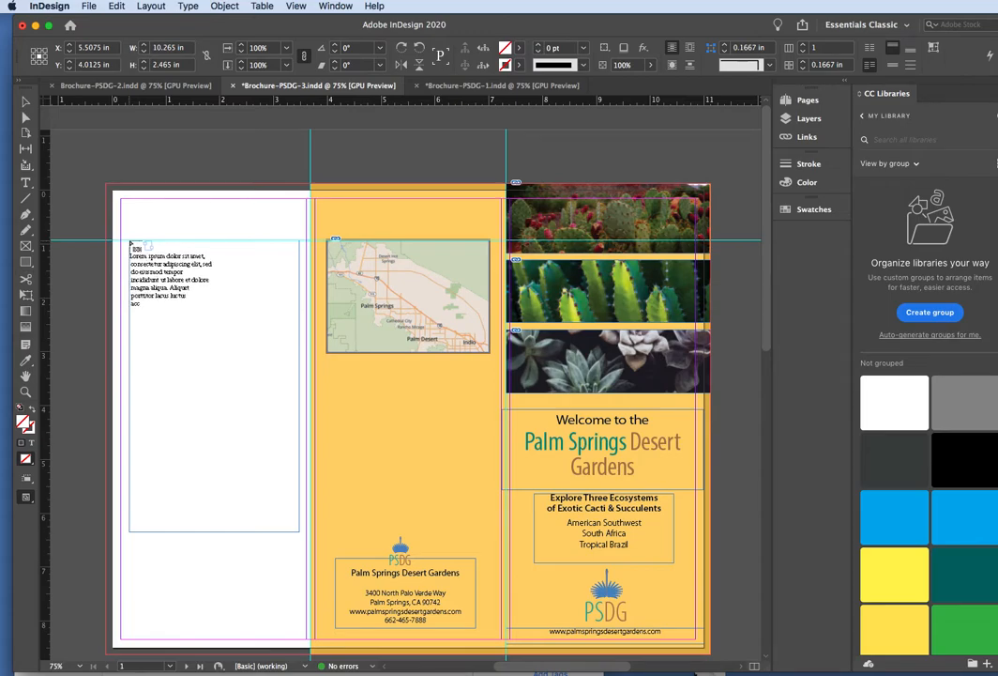
click(131, 245)
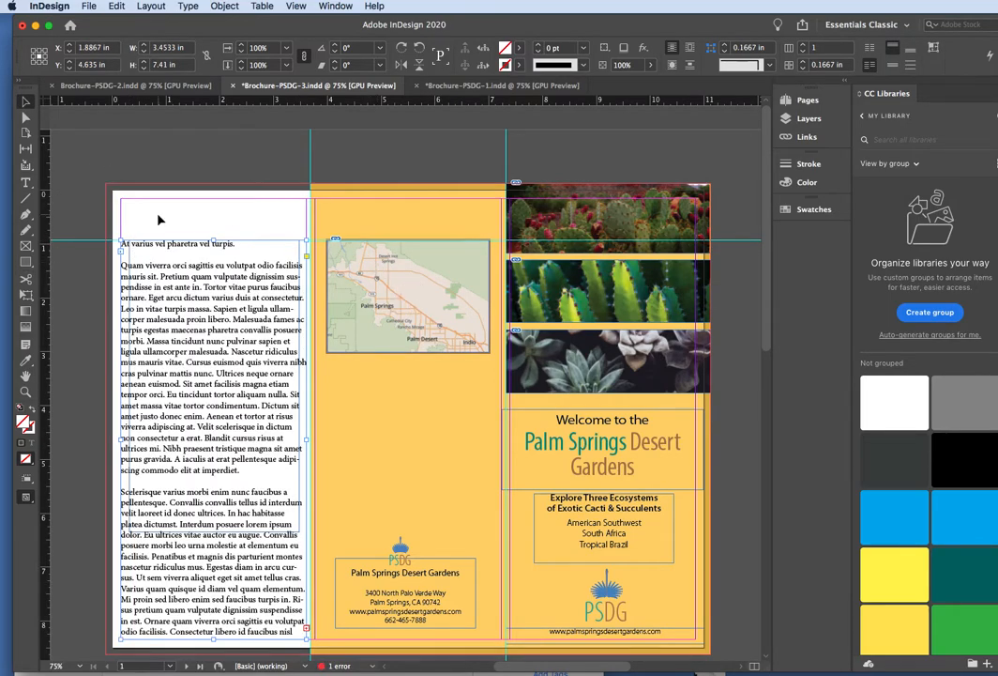
key(super+z)
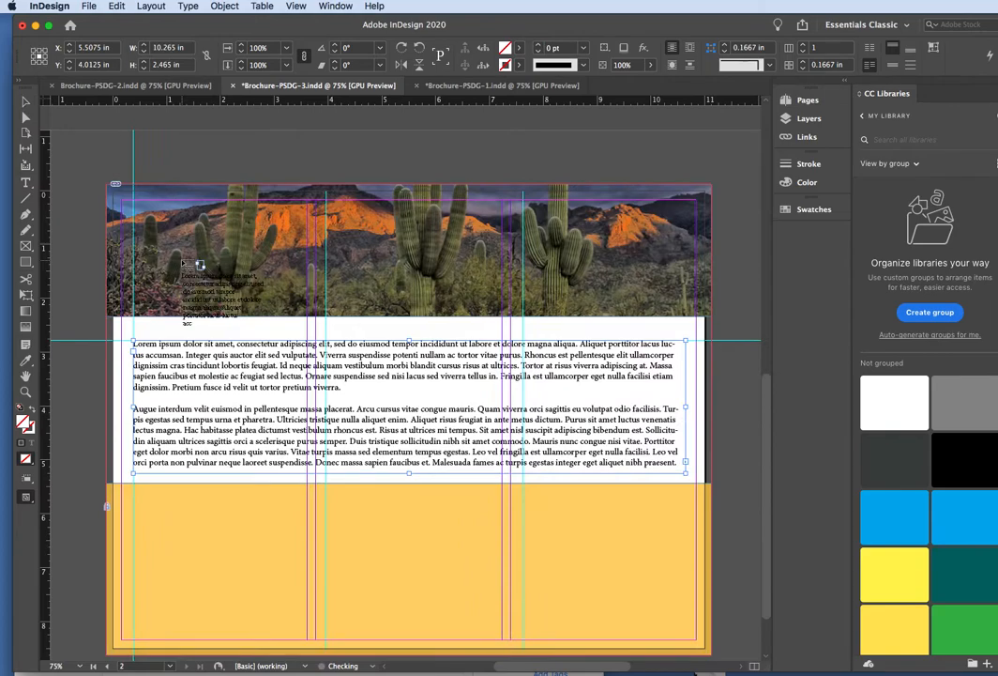
Step: Flow the loaded overset text into the tall empty text frame in page 1's blank panel, and deselect the frame
scroll(339, 241, up, 6)
scroll(326, 245, up, 5)
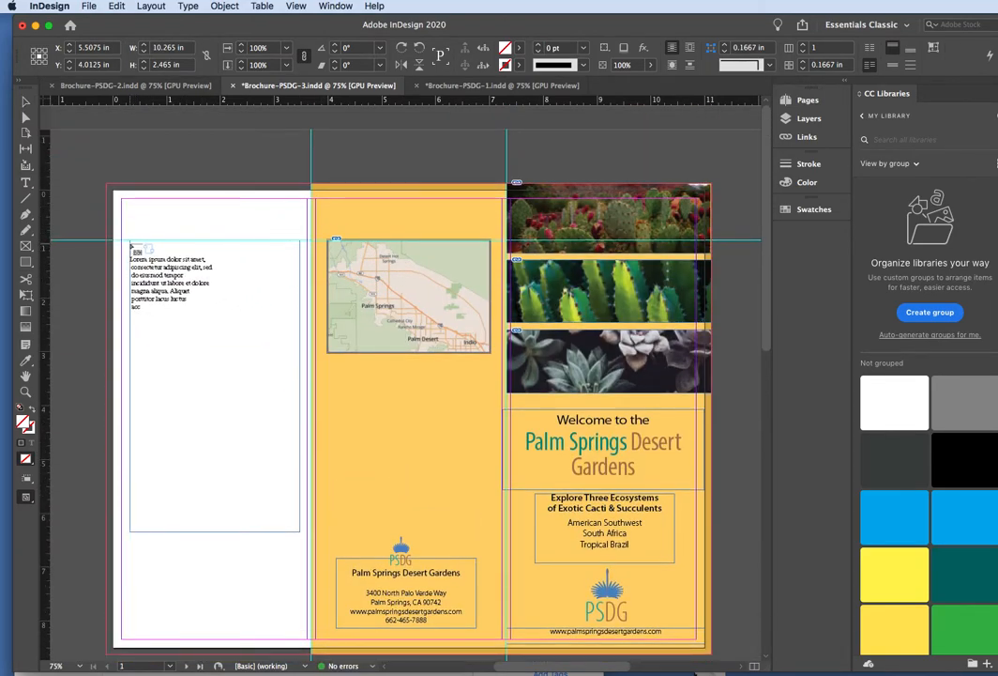
click(134, 249)
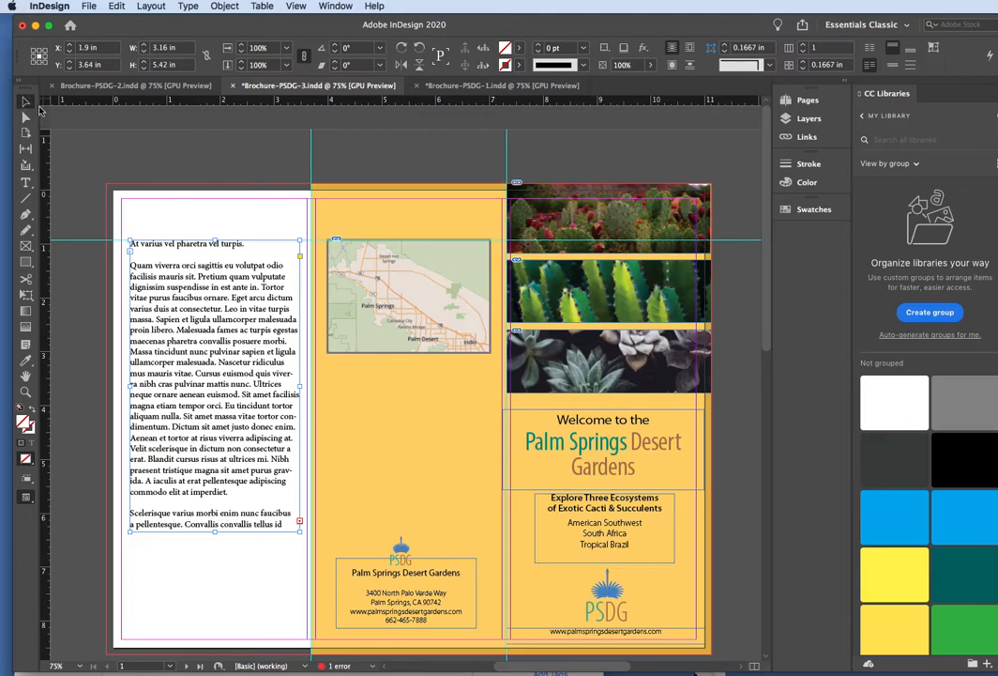
click(195, 208)
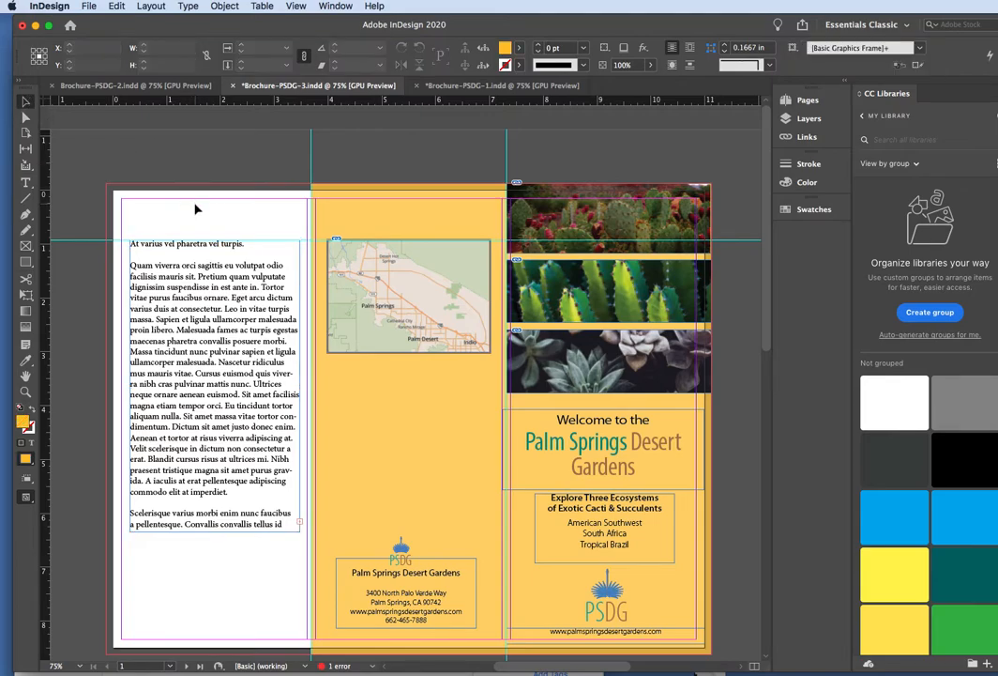
Step: Select the entire threaded placeholder story from page 2 and change its font to Myriad Pro Light
scroll(222, 237, down, 10)
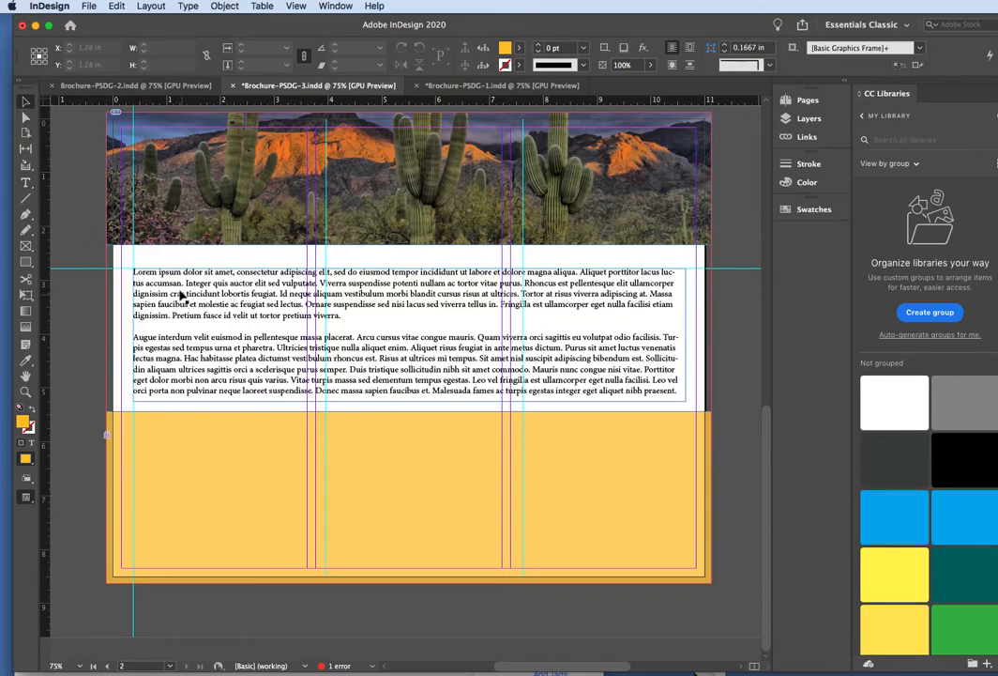
click(26, 182)
triple_click(168, 278)
click(168, 278)
click(168, 278)
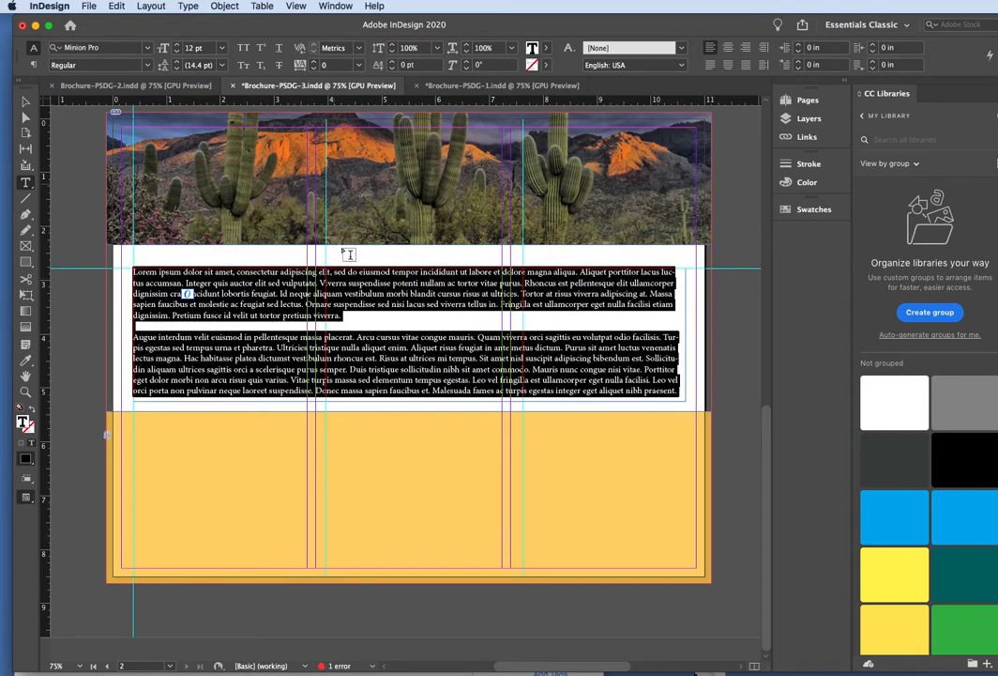
drag(771, 574, 802, 598)
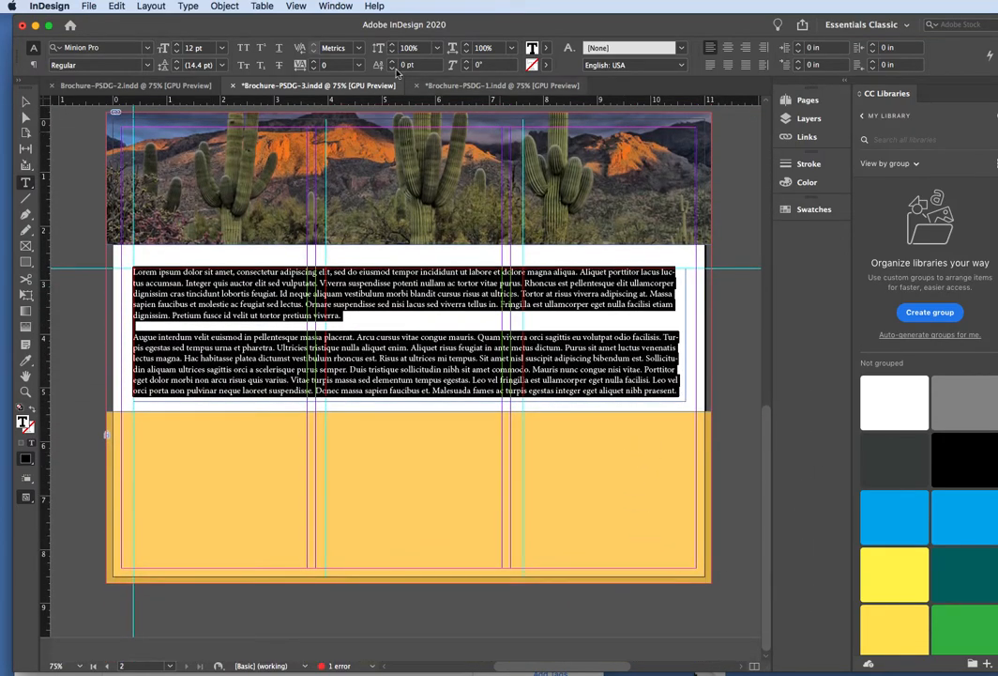
click(23, 47)
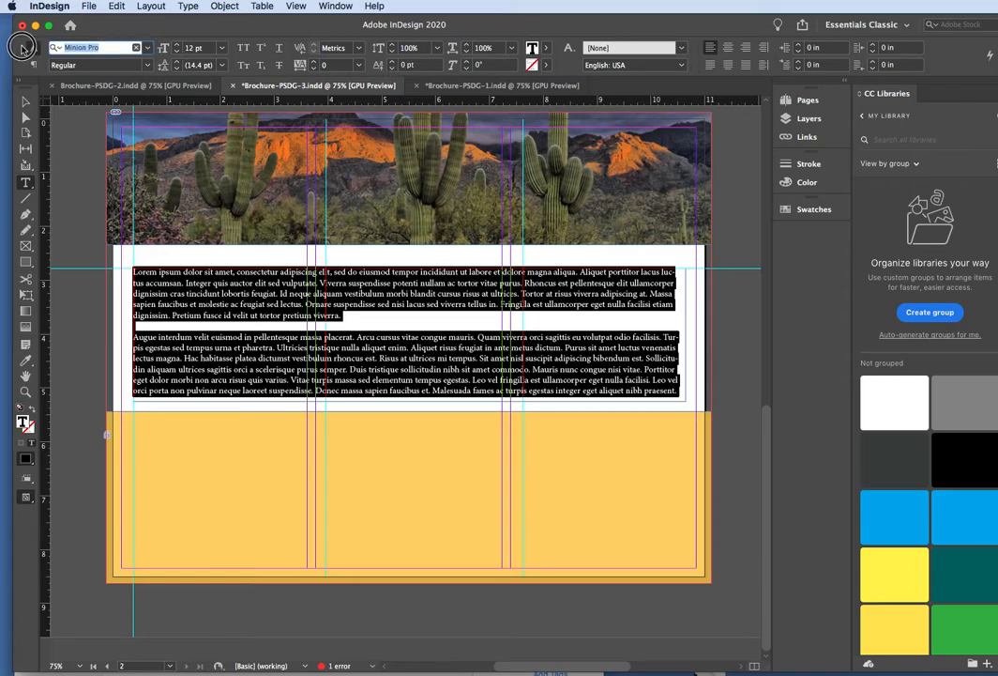
text(my)
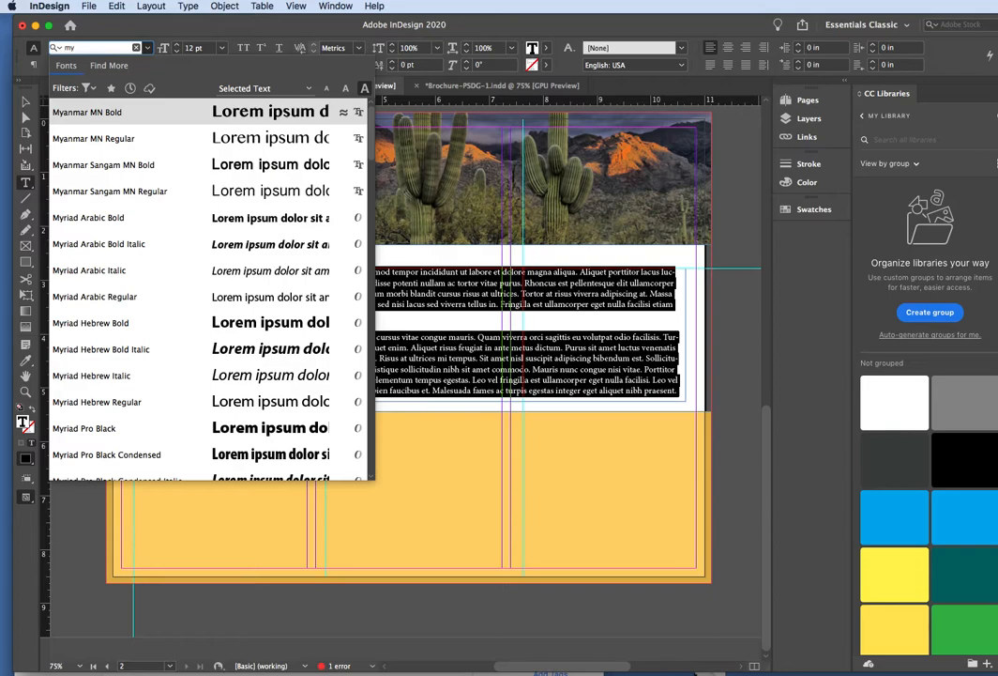
text(riad )
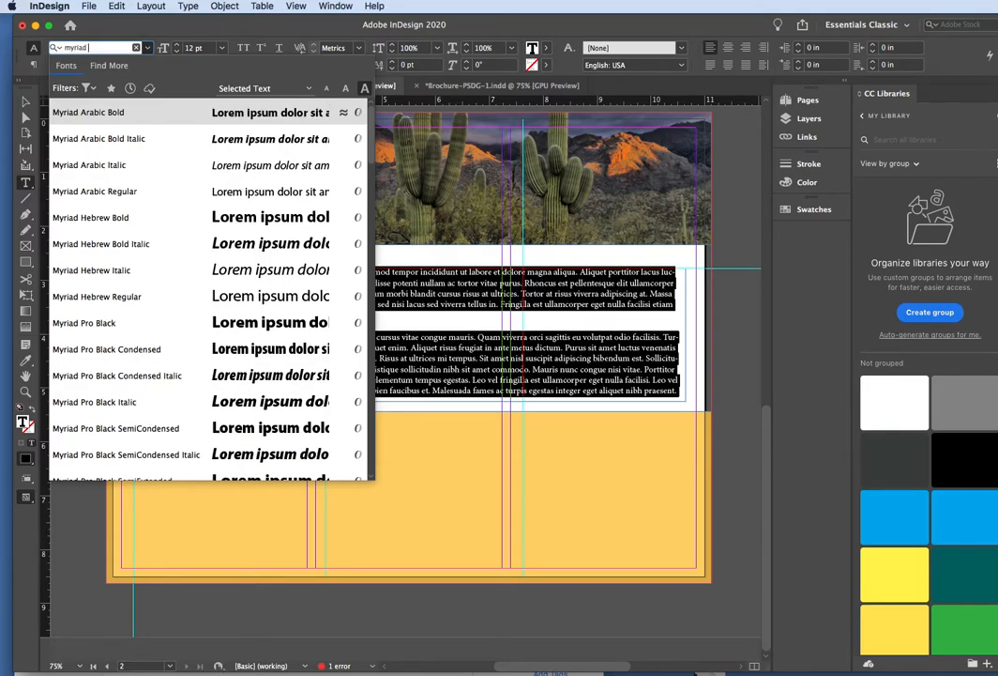
text(pro)
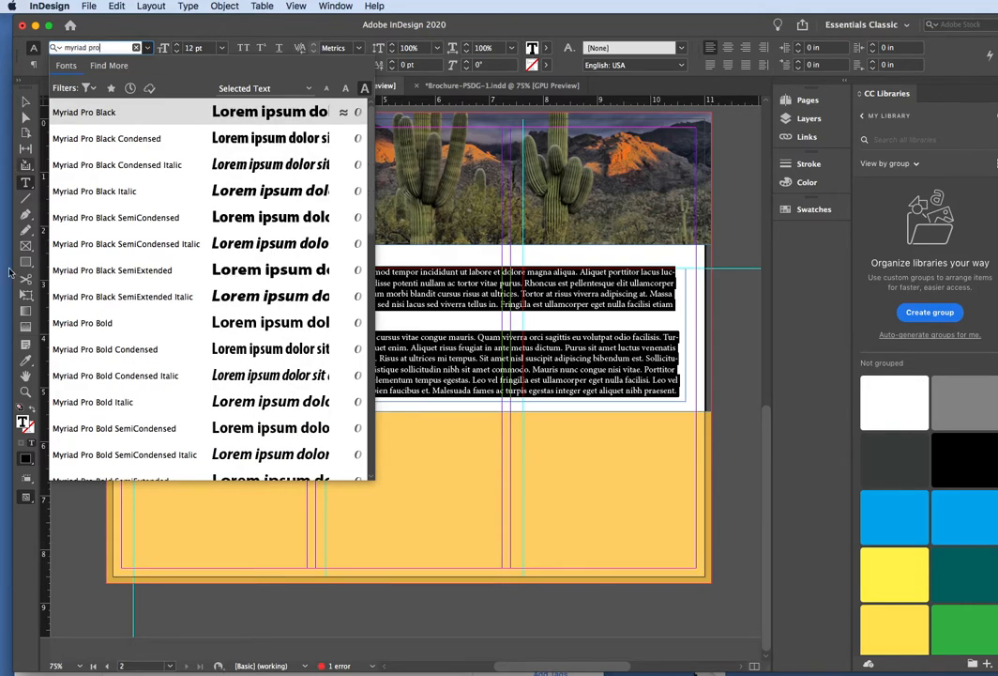
scroll(110, 380, down, 5)
scroll(110, 386, down, 3)
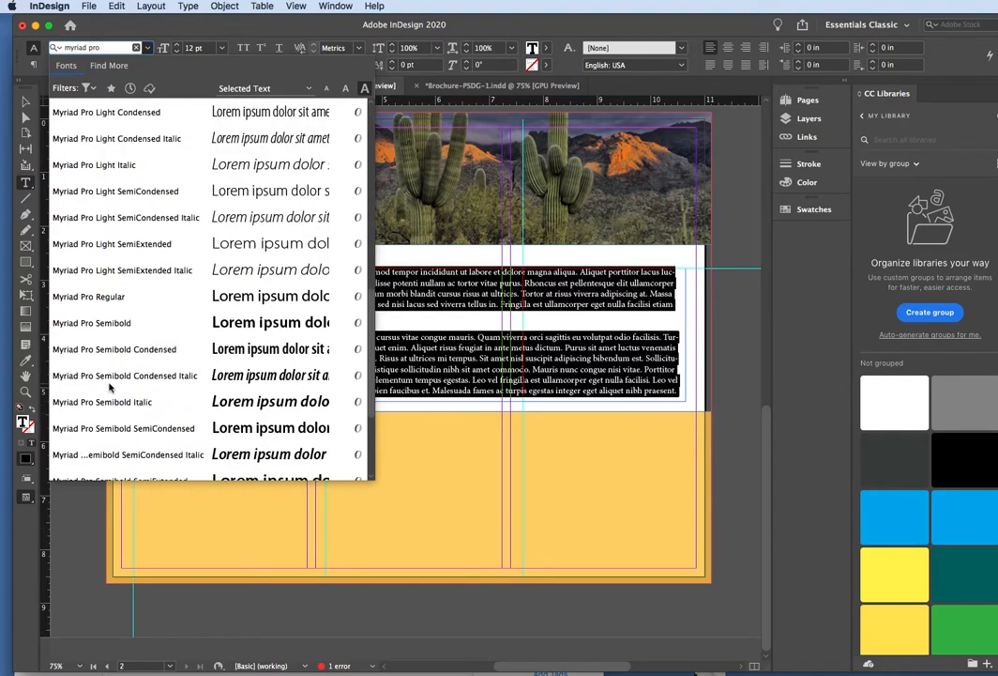
scroll(110, 385, down, 2)
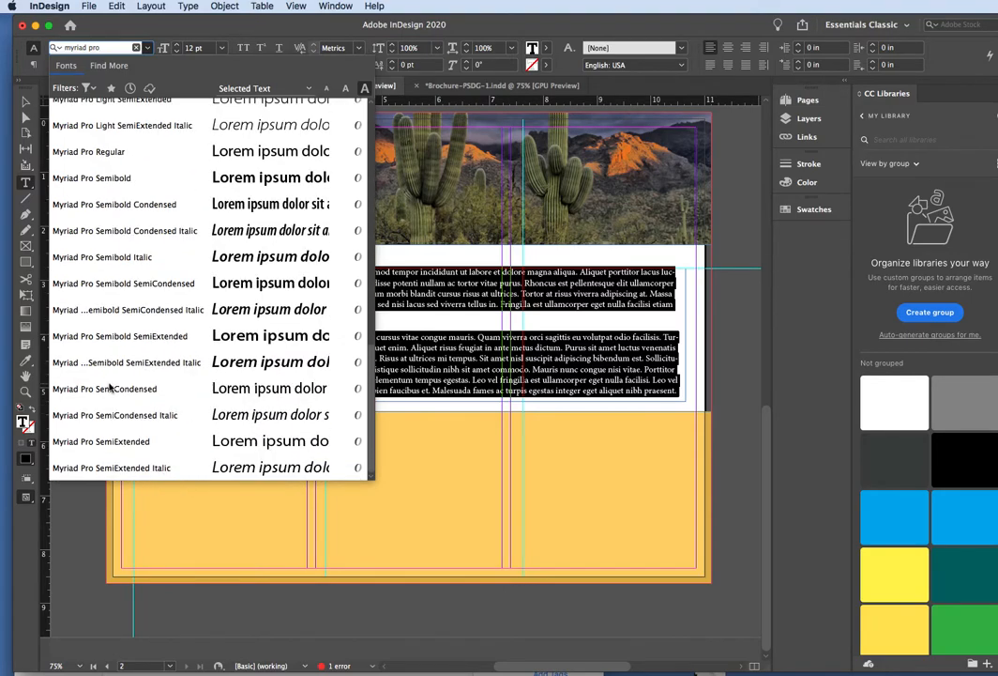
scroll(110, 386, up, 8)
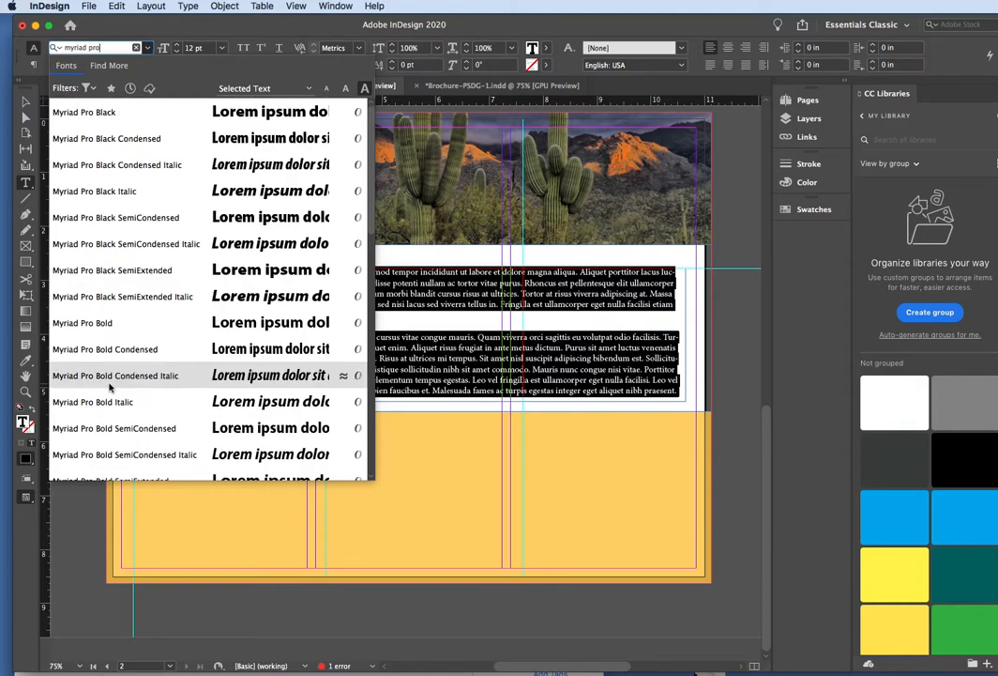
scroll(110, 386, down, 3)
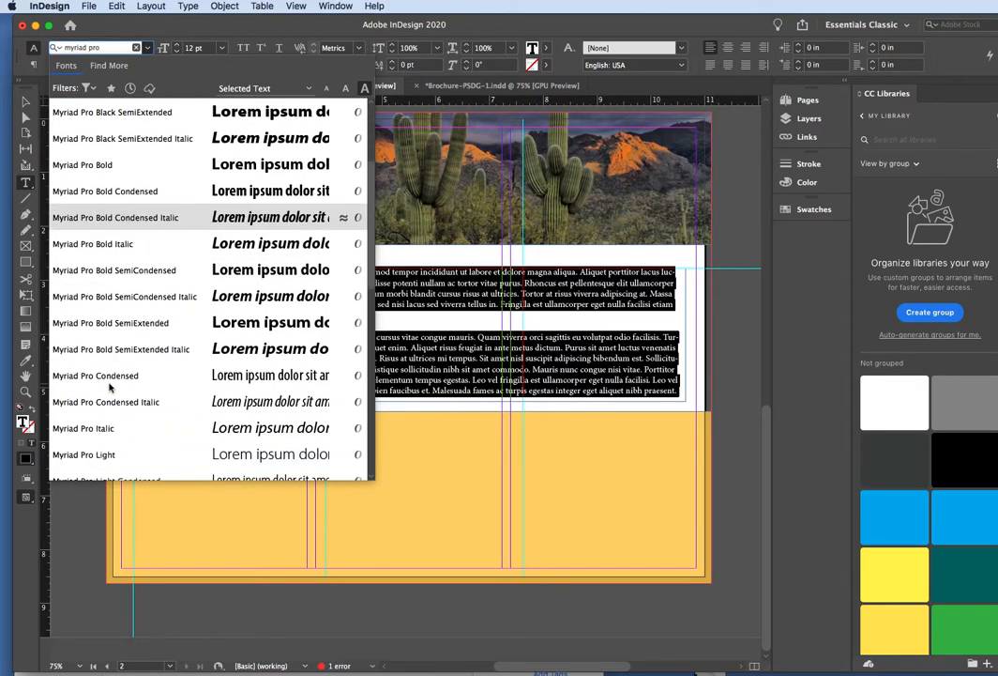
scroll(101, 454, down, 3)
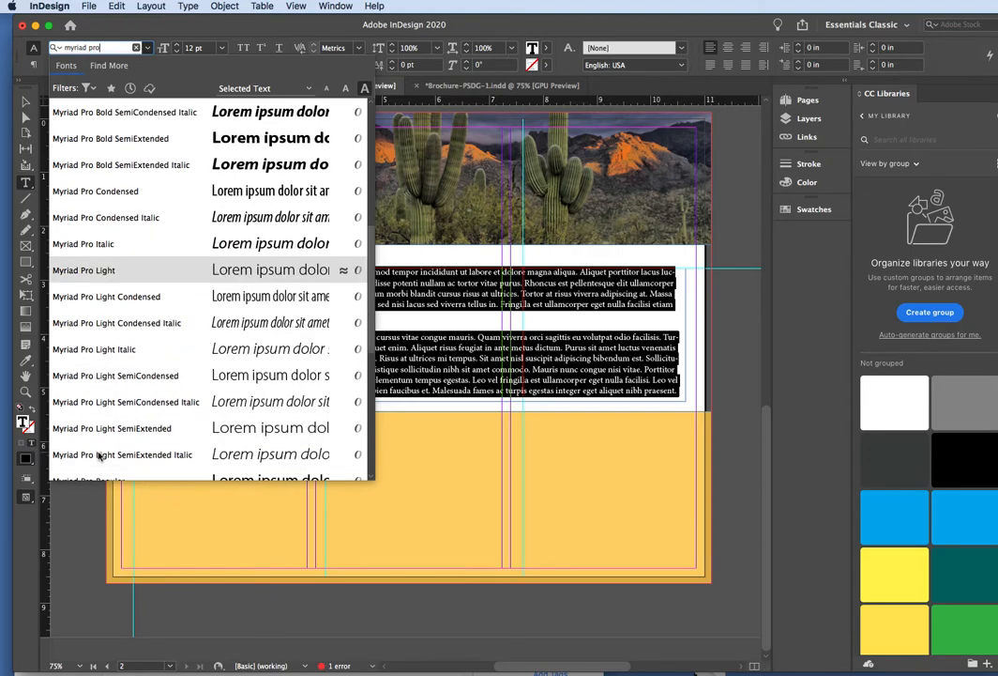
click(94, 271)
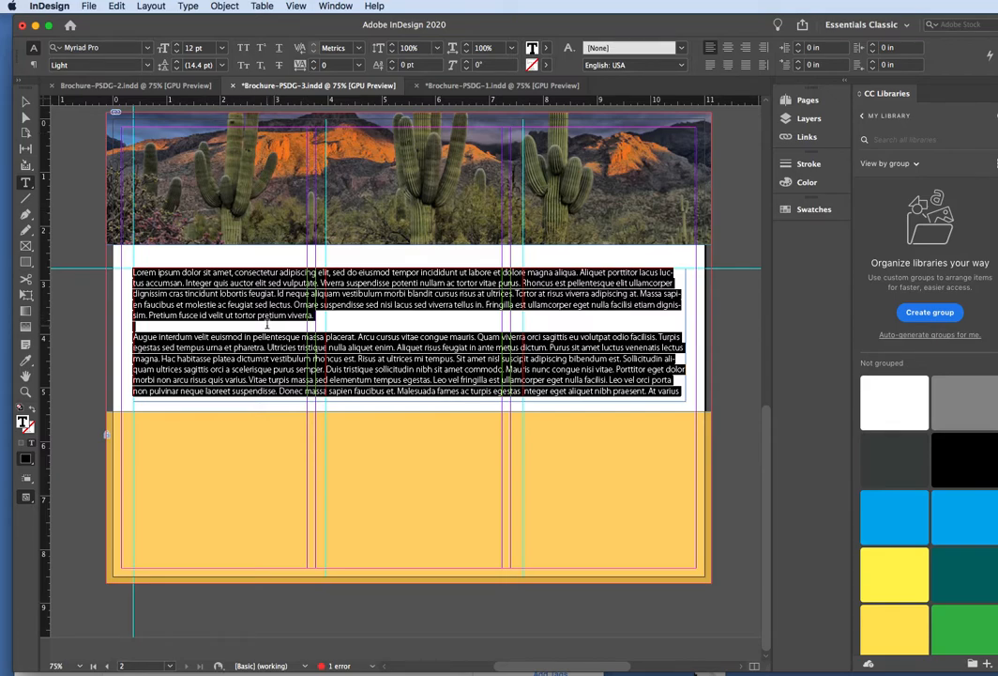
Step: Set the selected placeholder text to a 10 pt font size with 13 pt leading
click(176, 53)
click(176, 53)
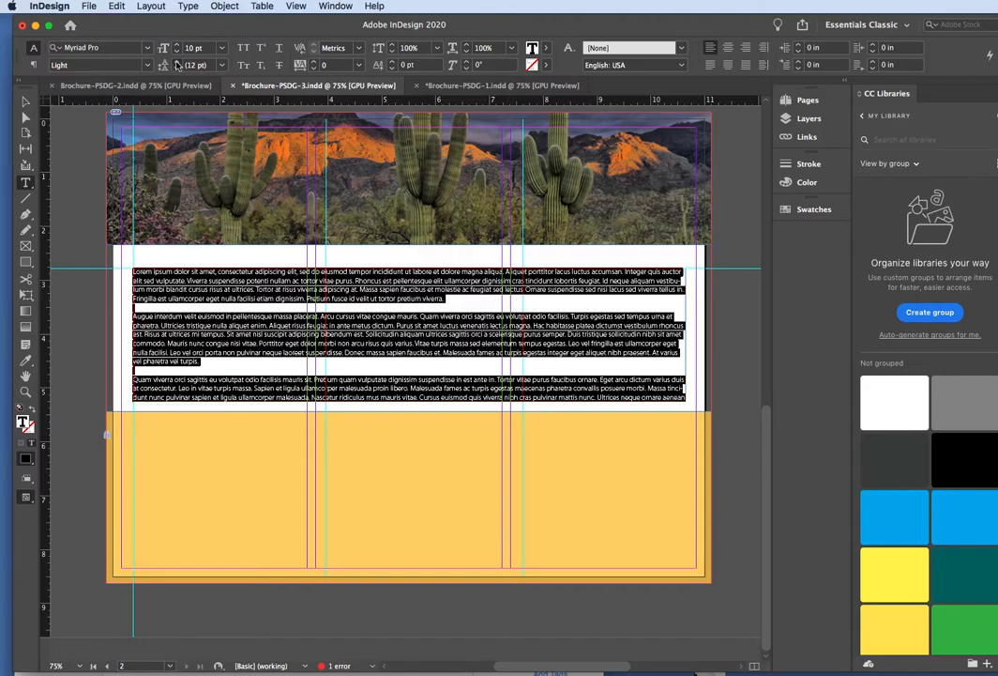
click(176, 62)
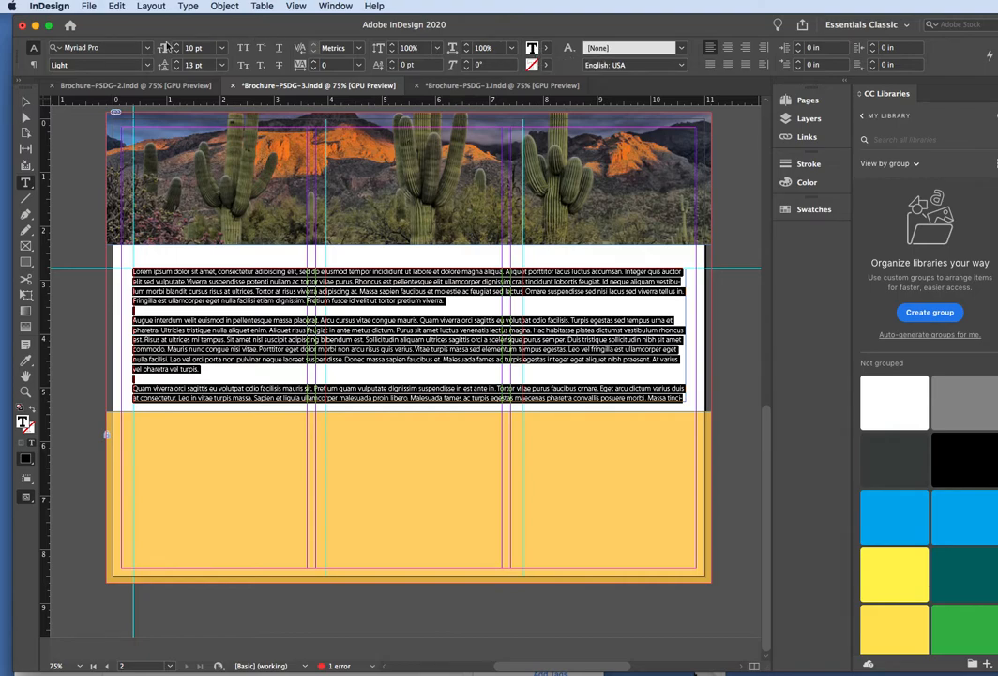
Step: Divide the placeholder text into three columns with the paragraph formatting controls, and deselect the text frame
click(34, 65)
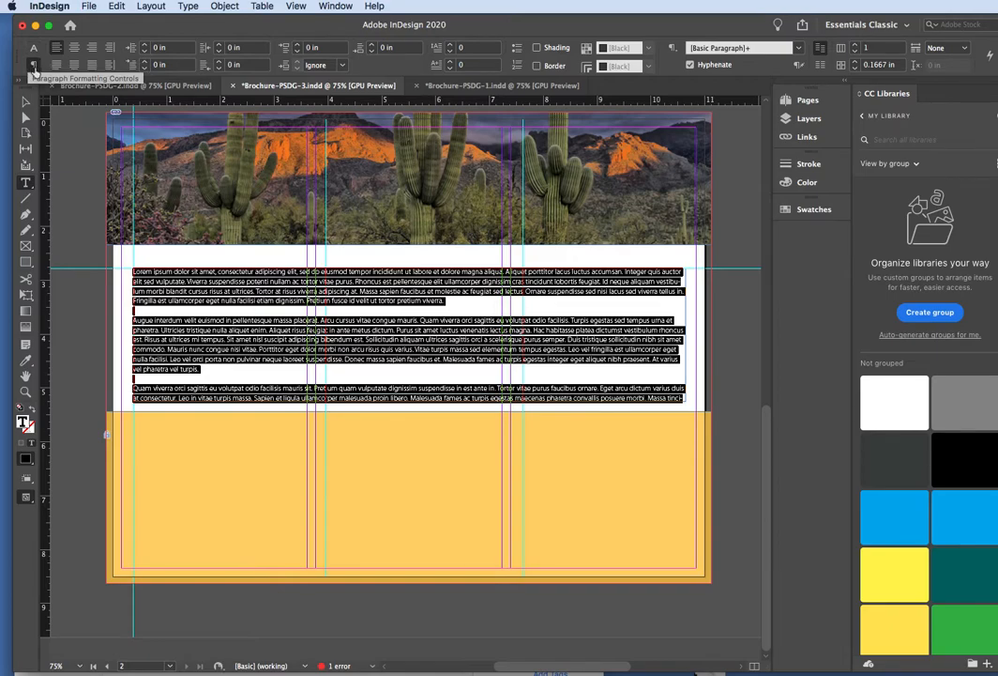
click(33, 47)
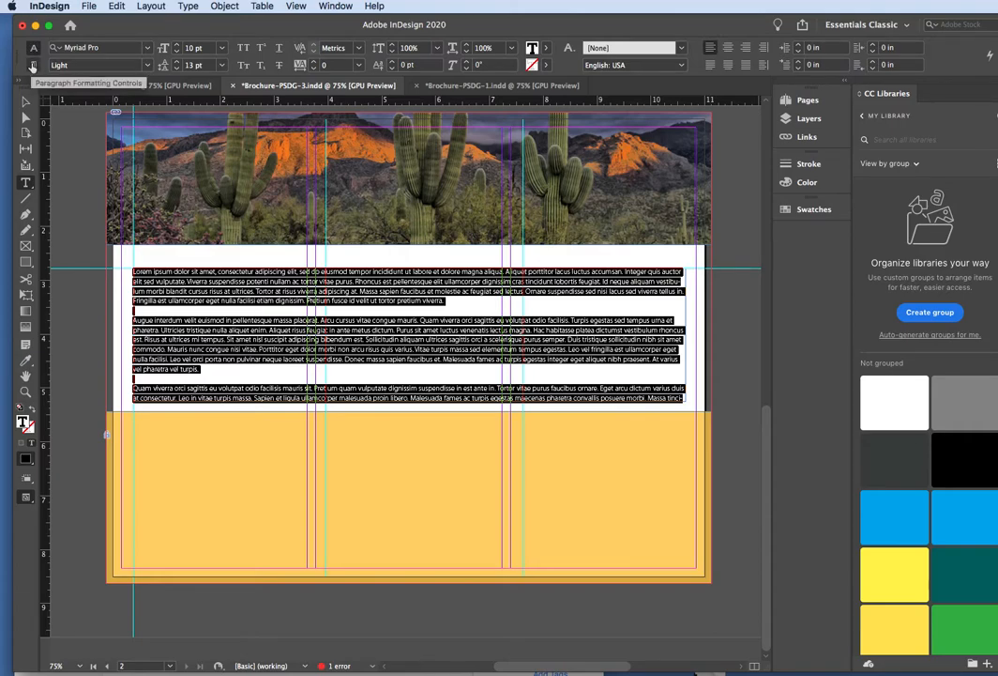
click(33, 66)
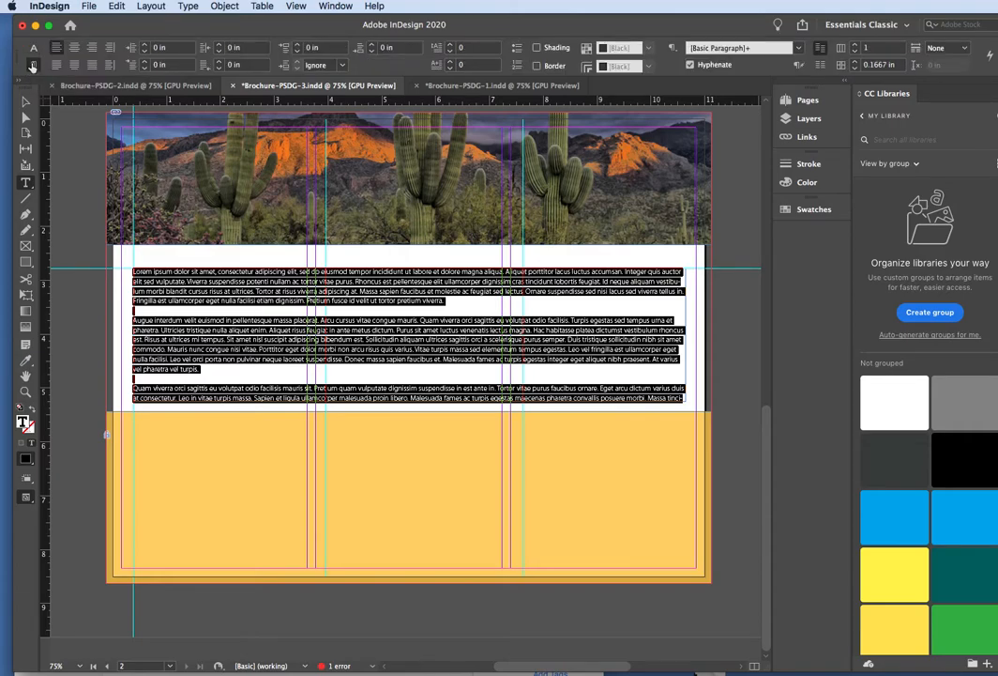
click(855, 46)
click(855, 45)
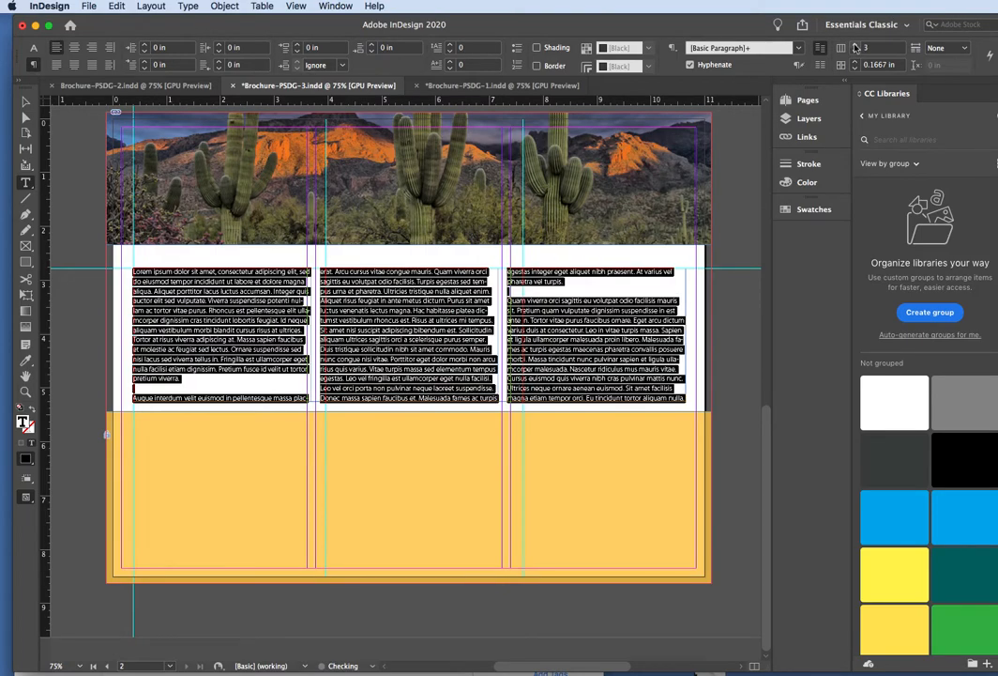
click(26, 101)
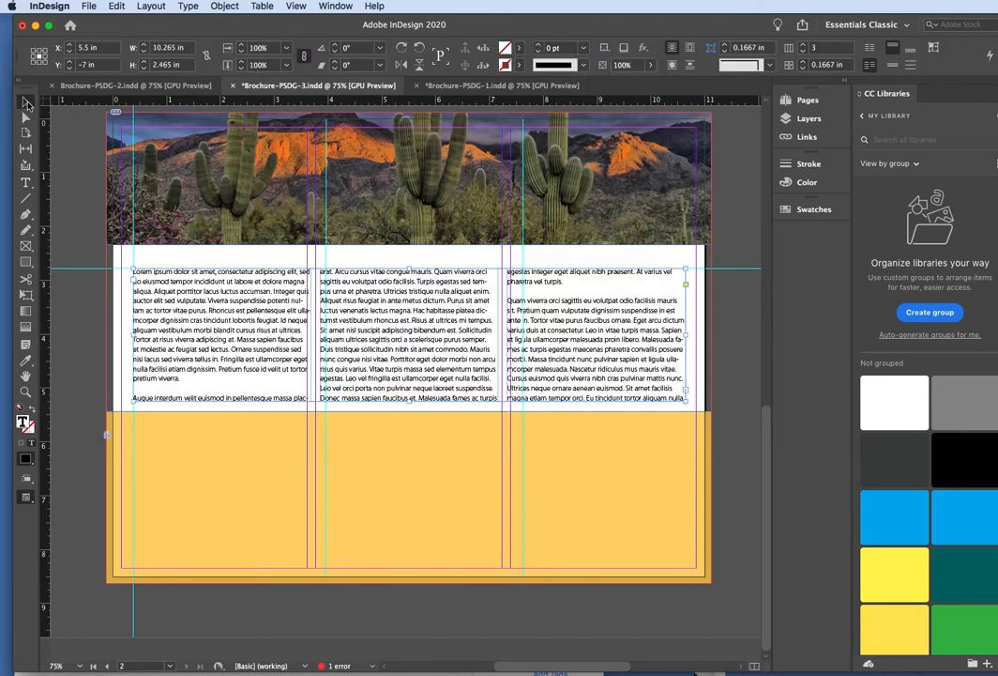
click(86, 135)
Step: Check the column layout of the threaded text on page 1, and select the three-column text frame on page 2
scroll(83, 206, up, 10)
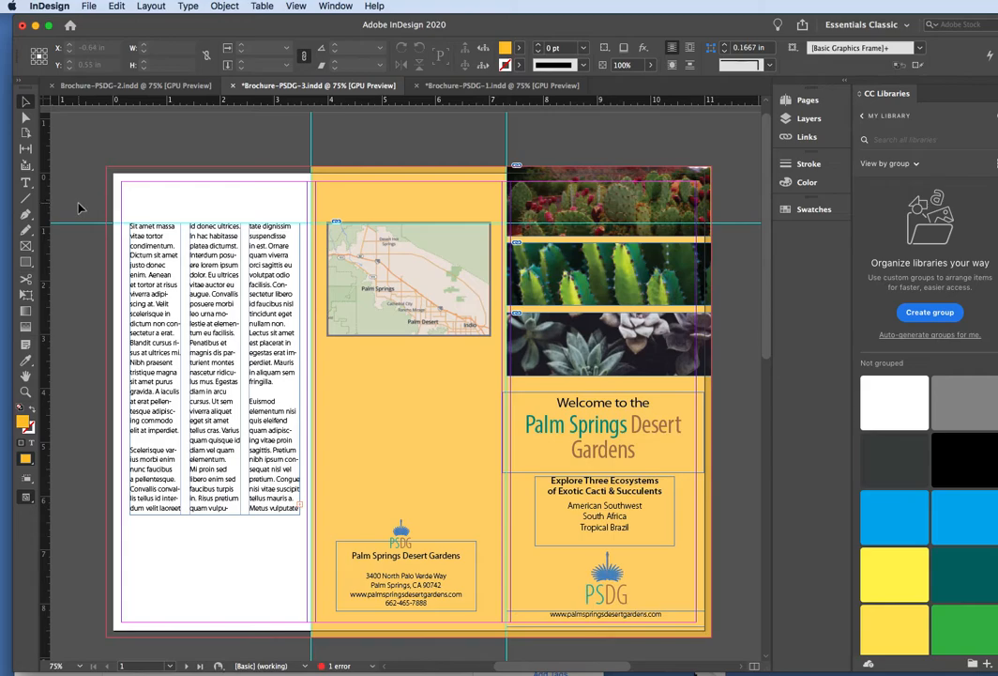
scroll(80, 207, down, 10)
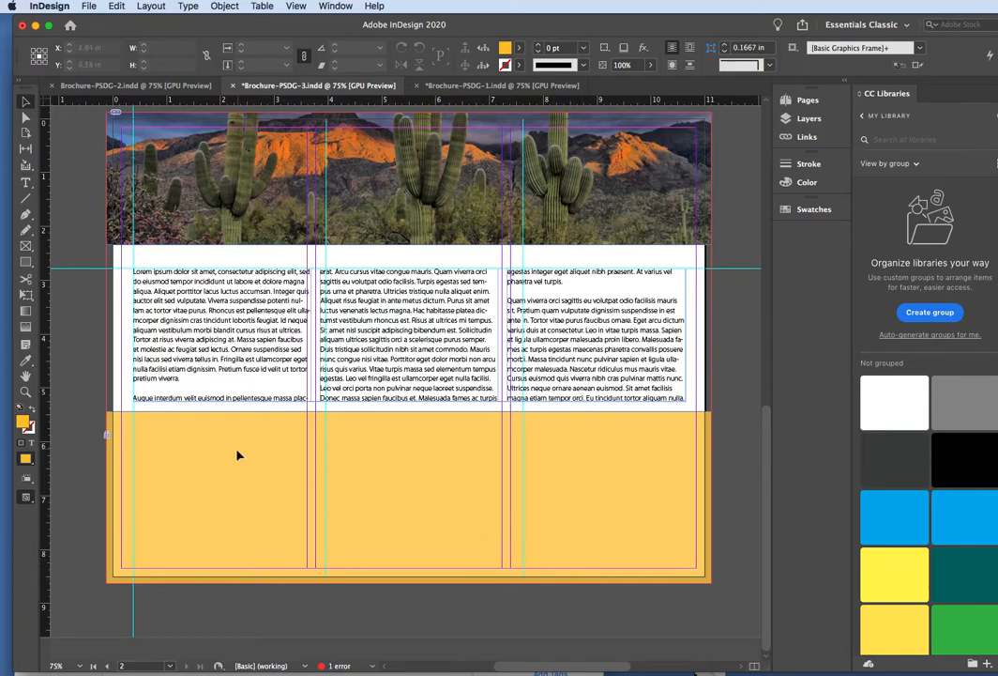
click(240, 340)
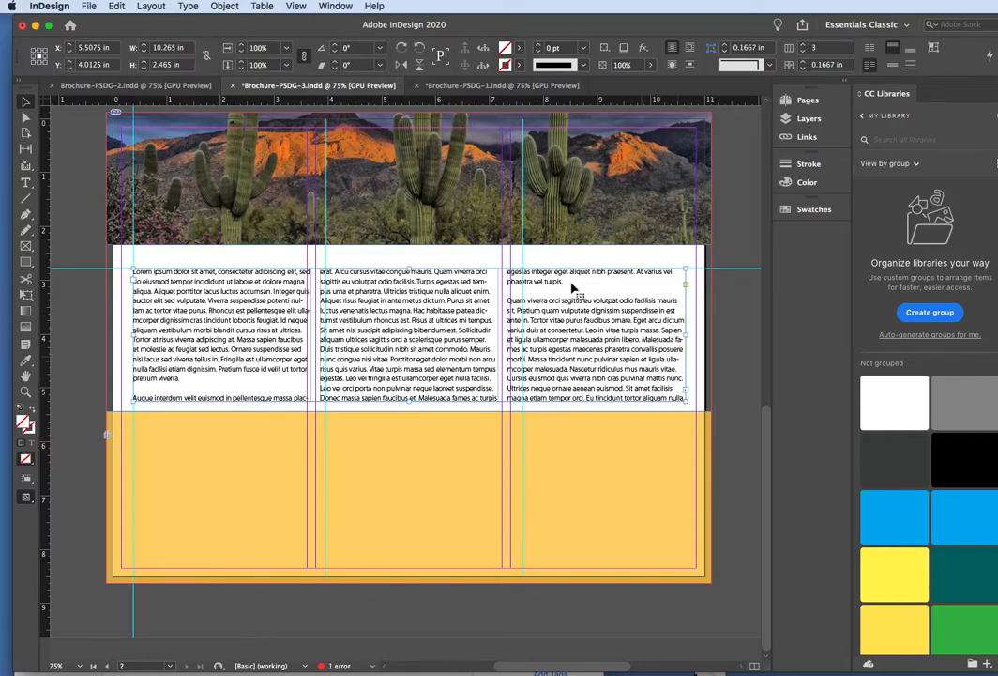
click(74, 344)
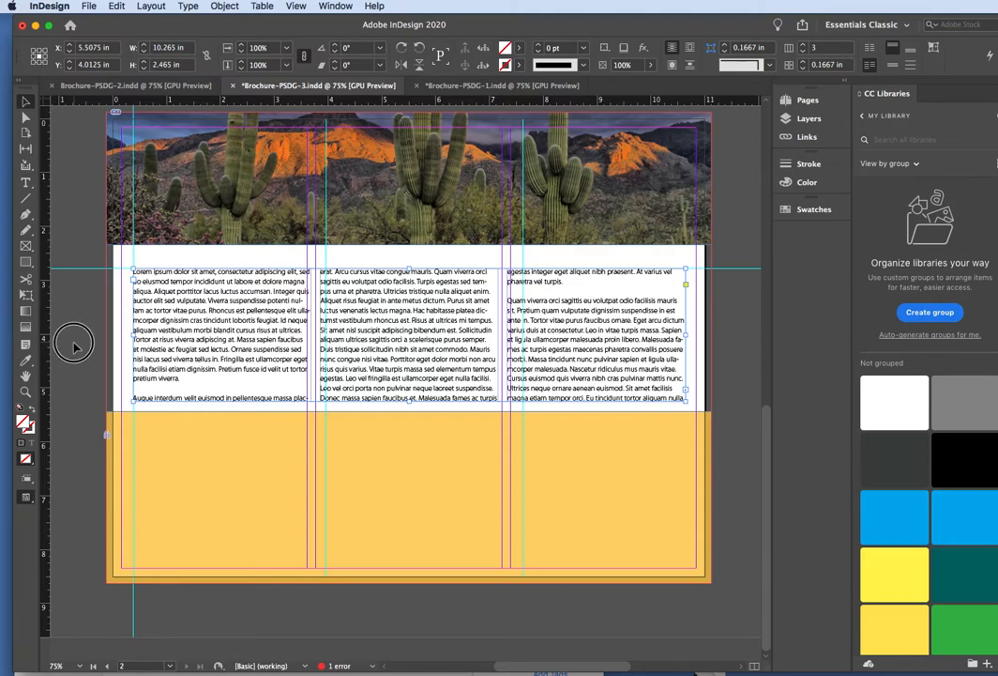
scroll(252, 341, up, 6)
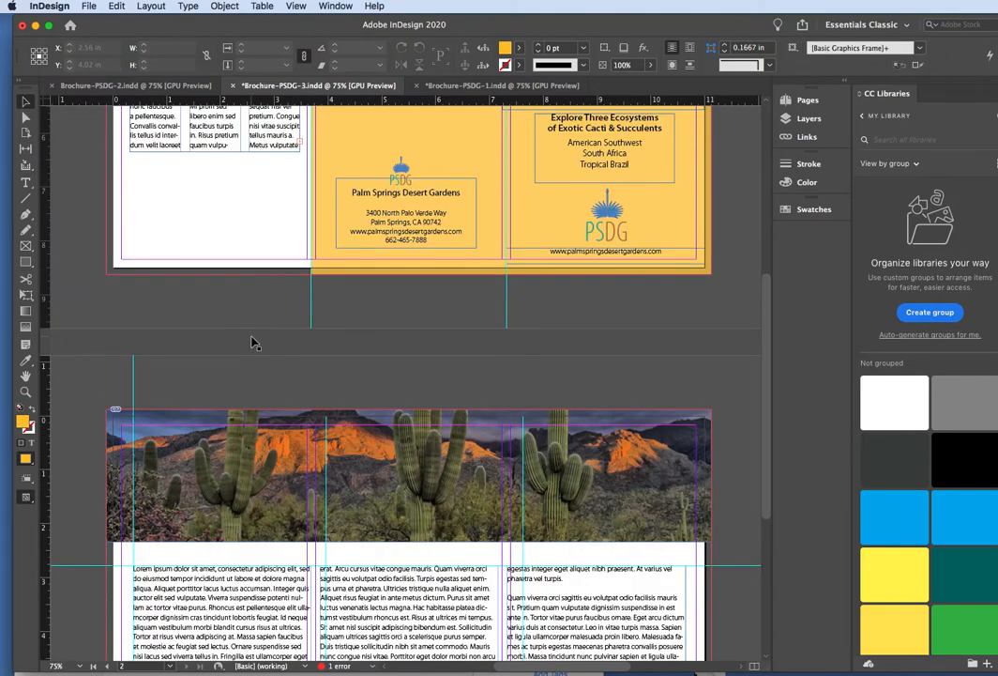
scroll(251, 341, down, 5)
scroll(300, 399, down, 1)
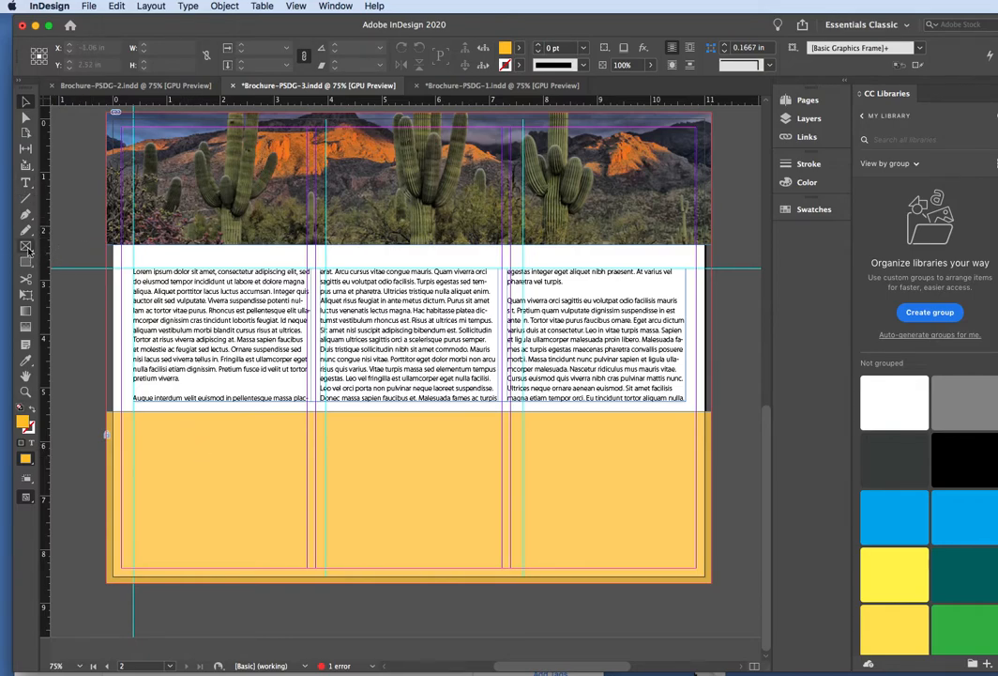
Step: Draw a rectangular picture frame about 3.75 by 3.19 in over the yellow band's left column, reaching the bleed edges
click(27, 247)
drag(134, 272, 151, 292)
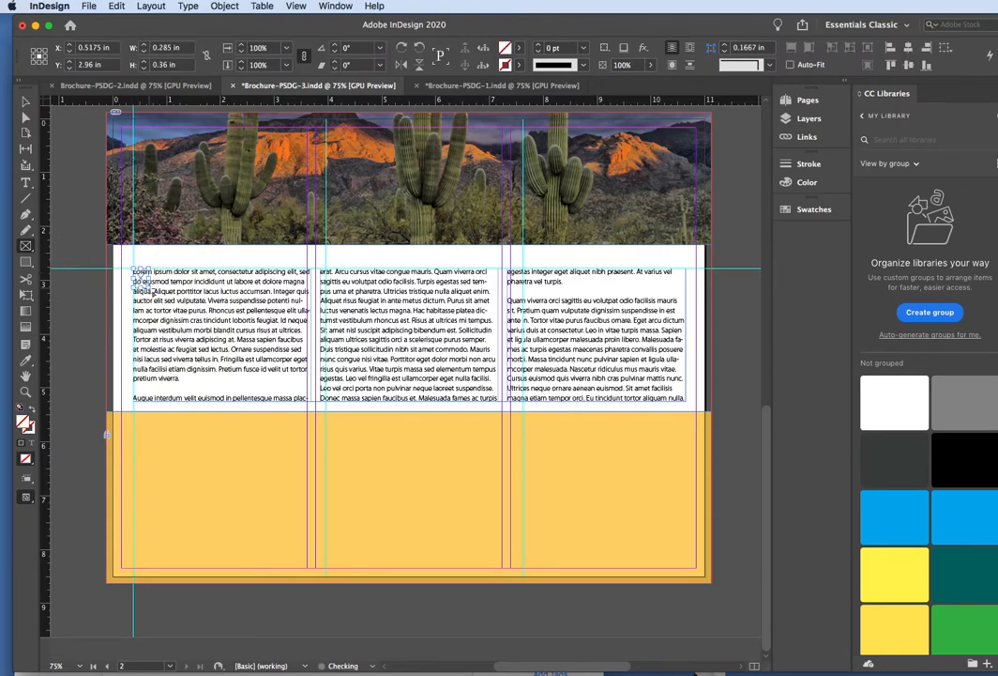
key(super+z)
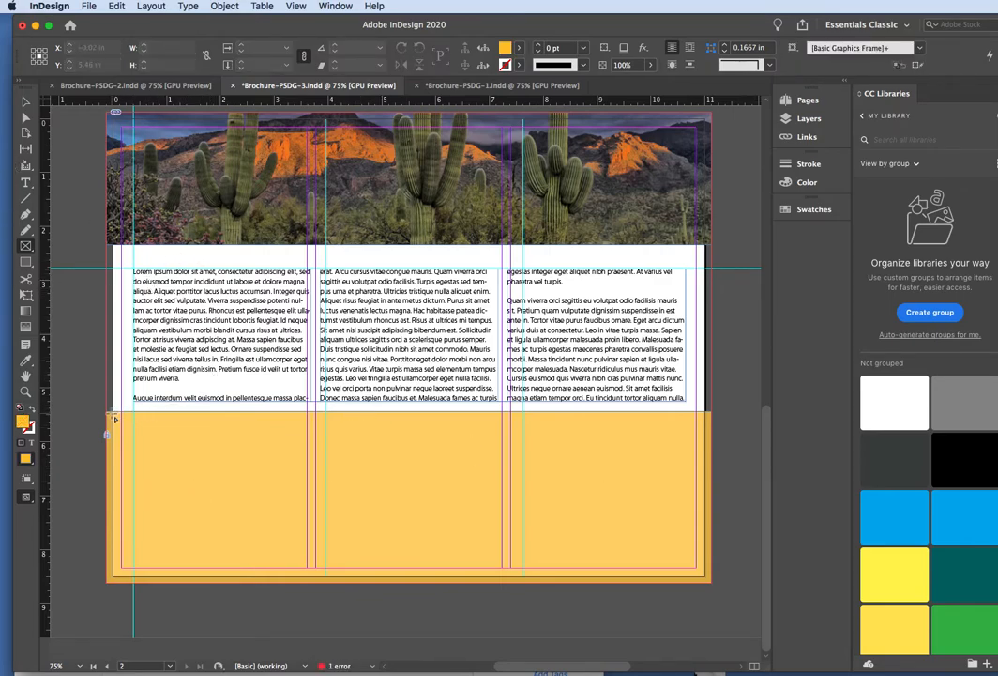
drag(107, 414, 307, 584)
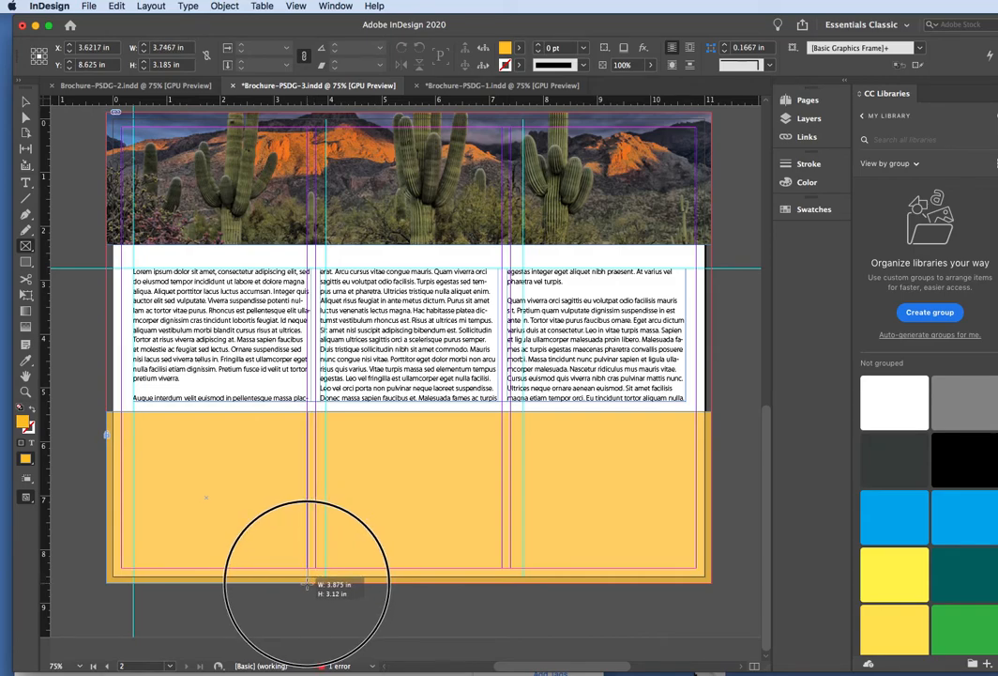
drag(306, 584, 307, 583)
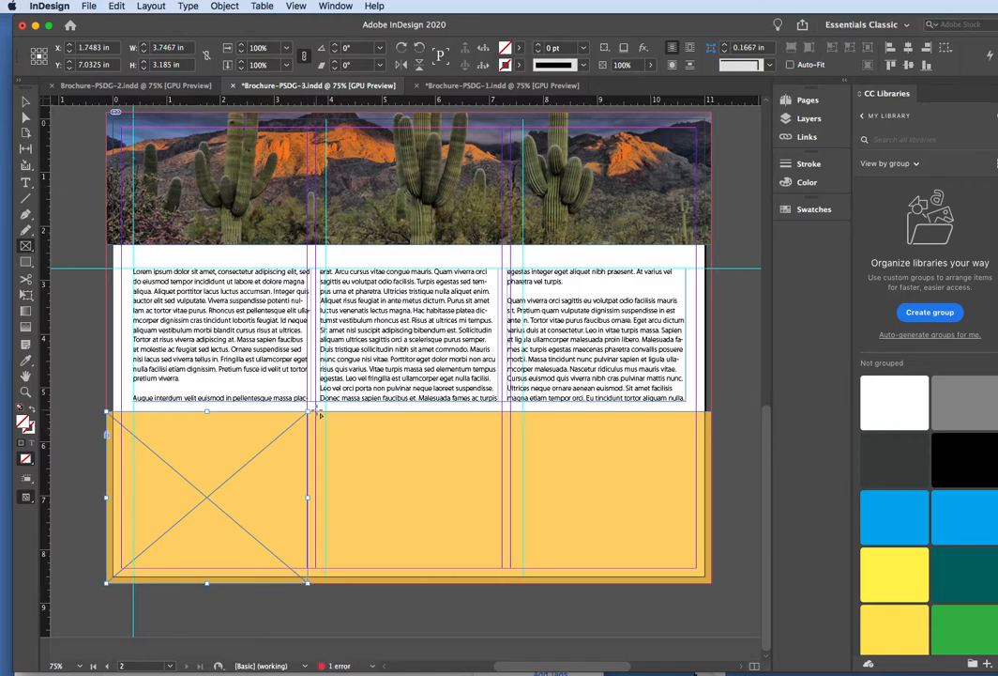
Step: Draw picture frames about 3.45 by 3.19 in over the yellow band's middle column and about 3.74 by 3.19 in over its right column
drag(316, 411, 505, 587)
click(27, 180)
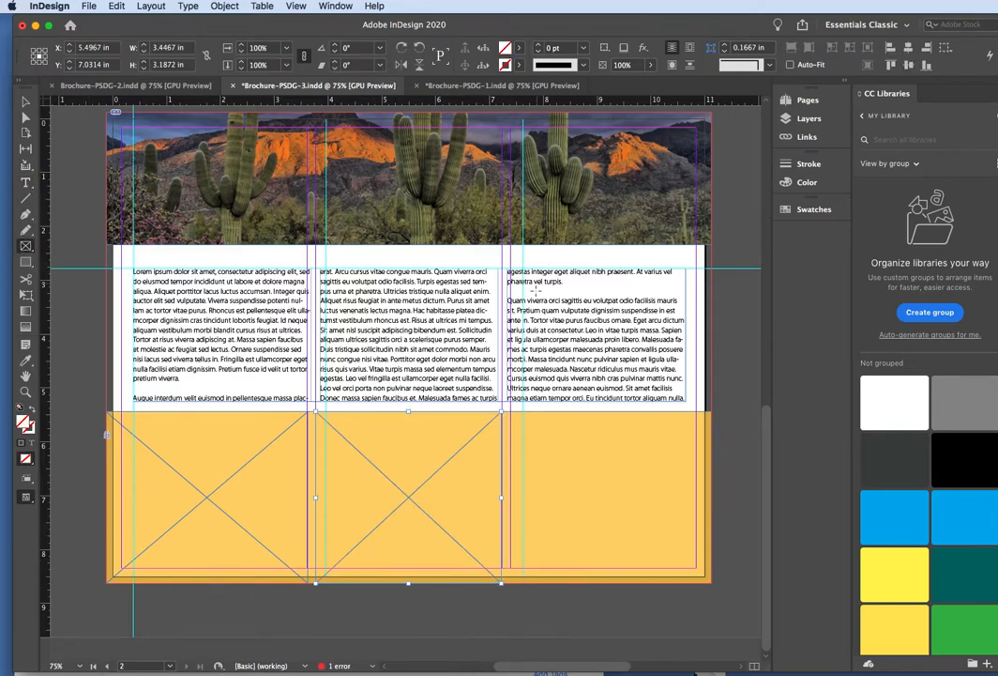
drag(514, 416, 712, 584)
key(slash)
drag(248, 31, 515, 58)
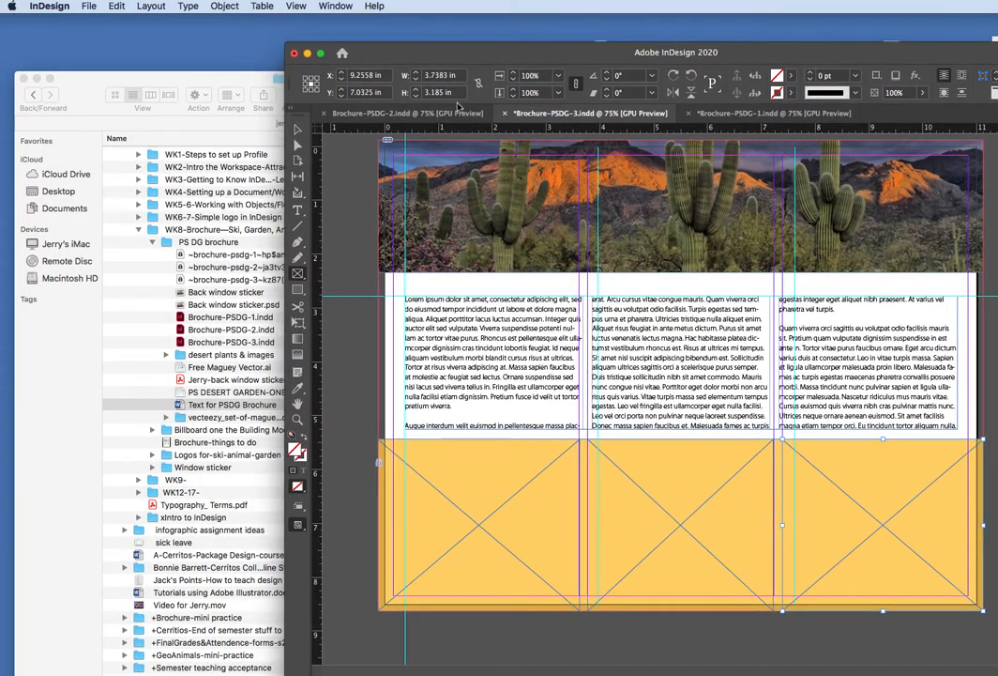
mouse_move(441, 54)
mouse_down()
mouse_move(383, 21)
mouse_move(334, 10)
mouse_move(460, 52)
mouse_up()
double_click(457, 50)
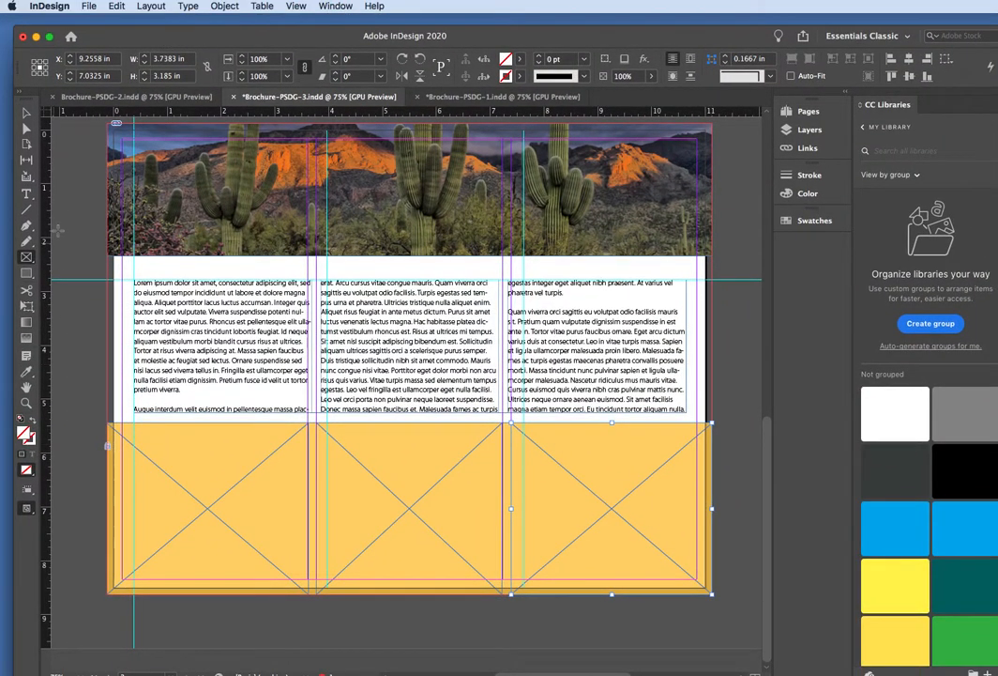
Step: Place the image 5-south african spiral aloe.jpg into the left picture frame on page 2
click(26, 113)
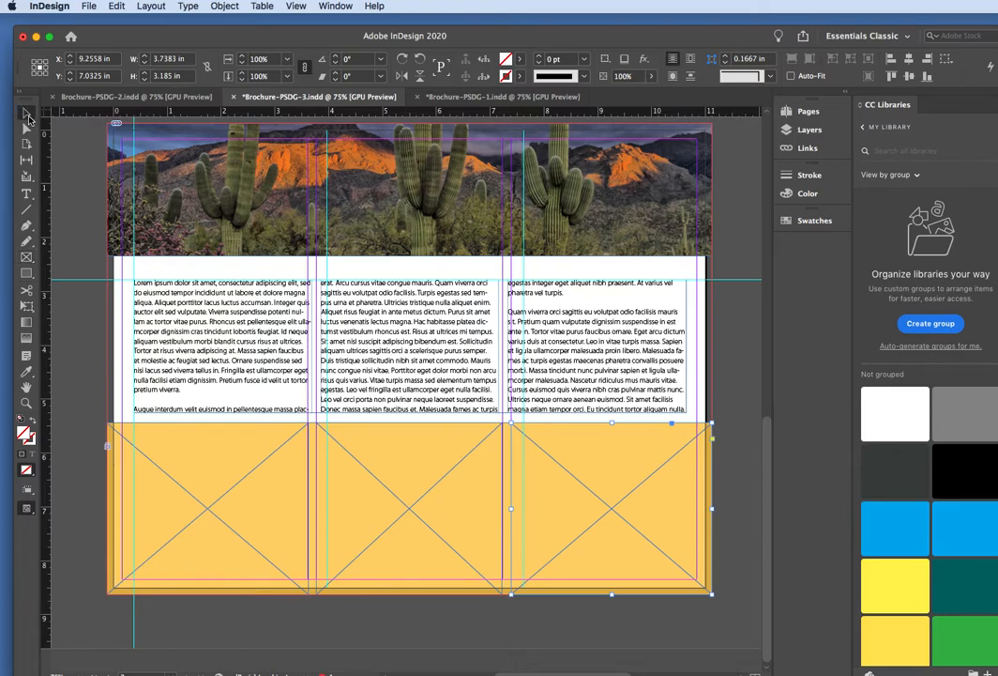
click(189, 461)
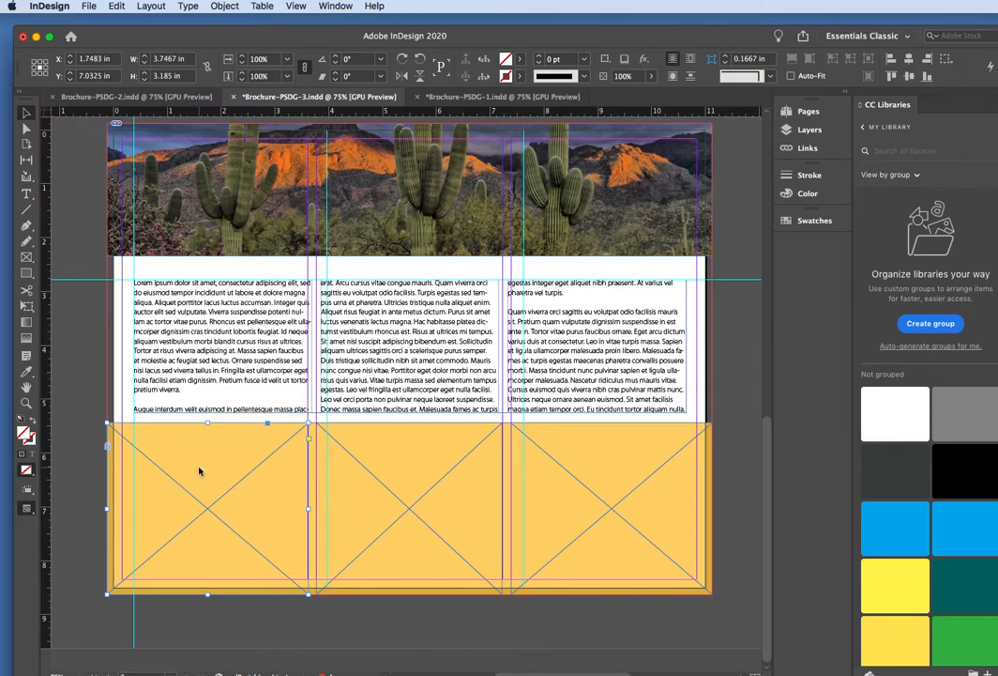
key(super+d)
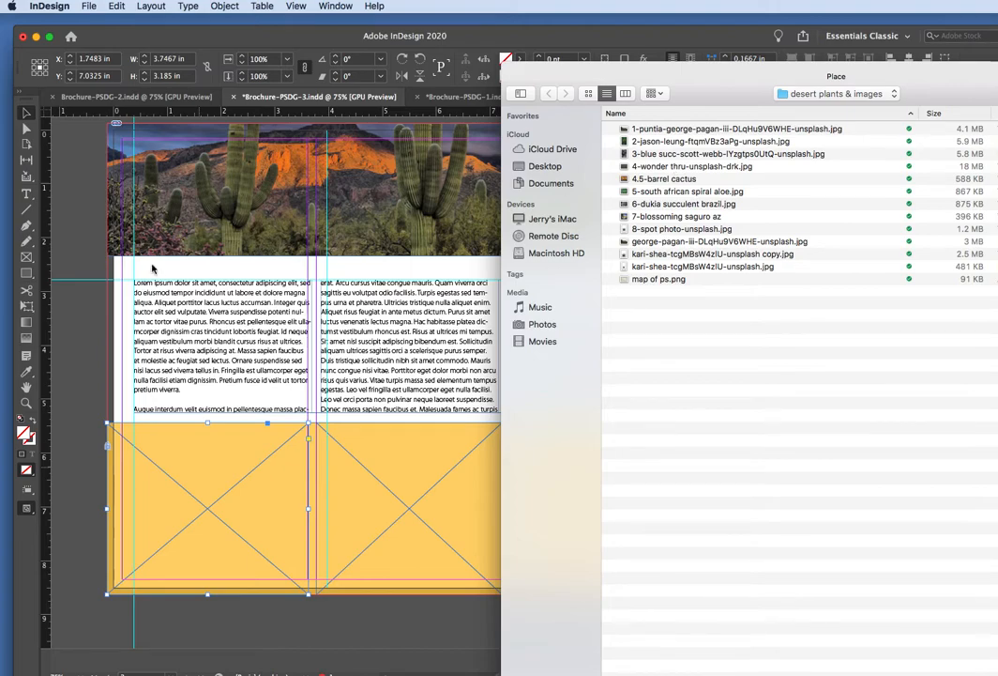
click(689, 191)
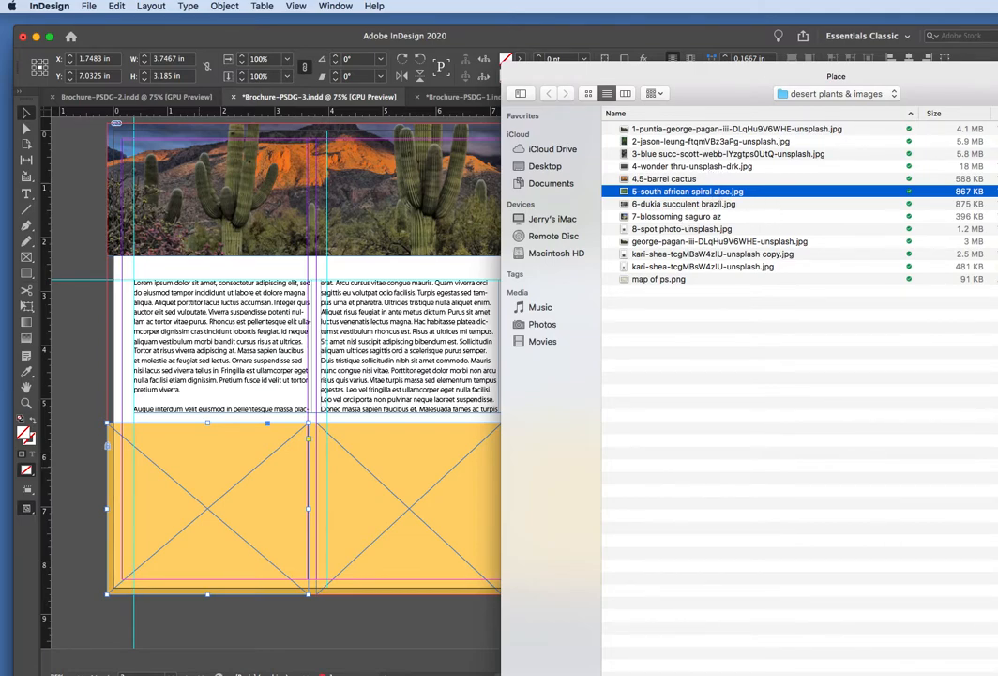
key(Return)
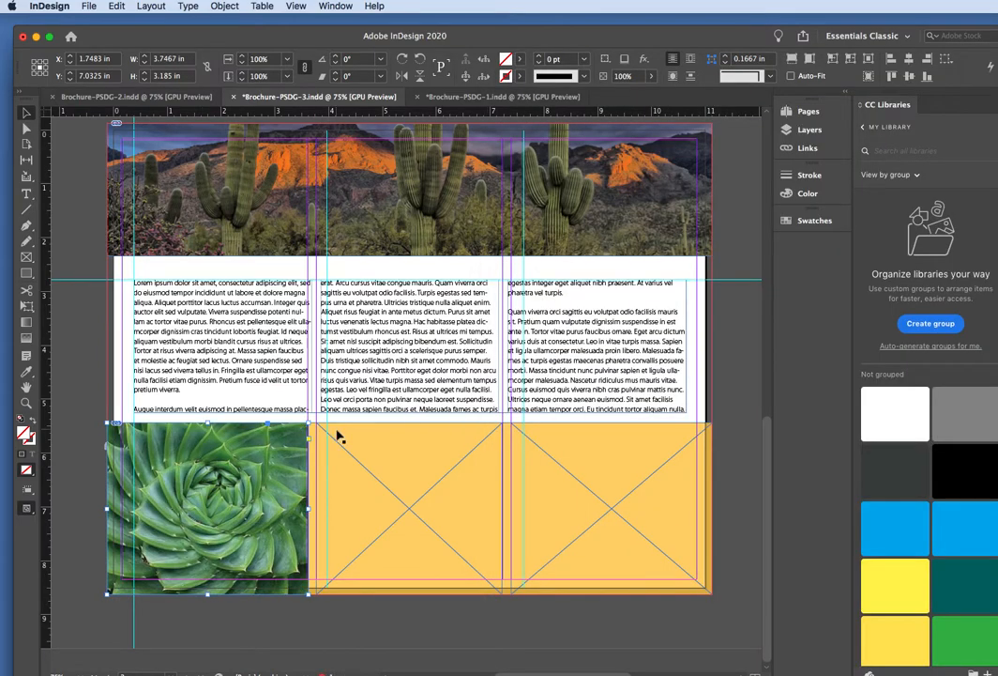
Step: Fit the spiral aloe image to fill its frame proportionally, and deselect it
click(297, 7)
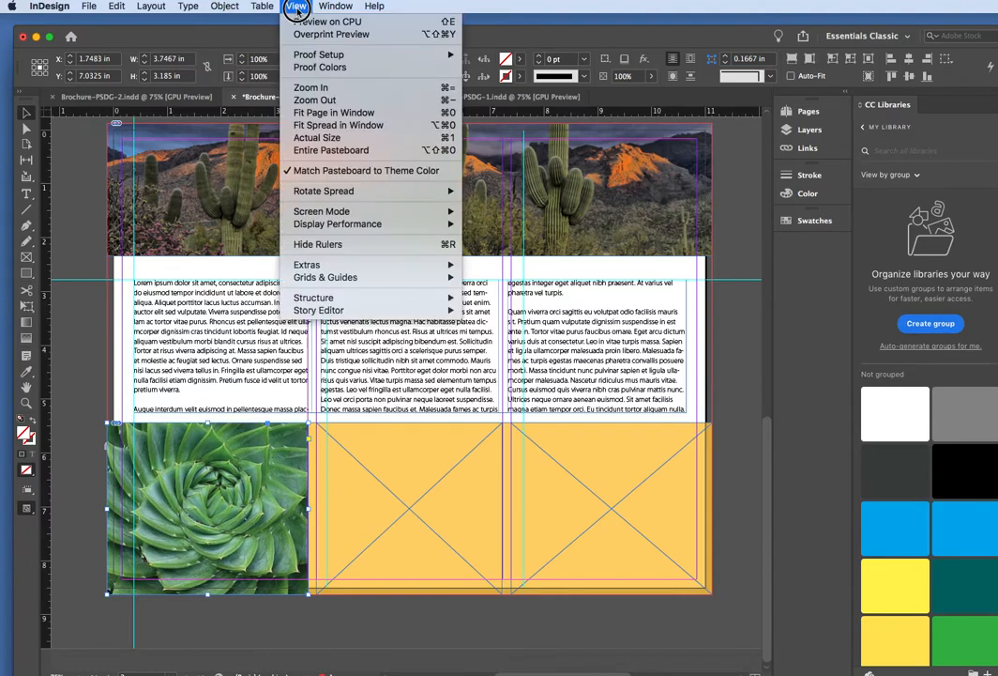
mouse_move(225, 7)
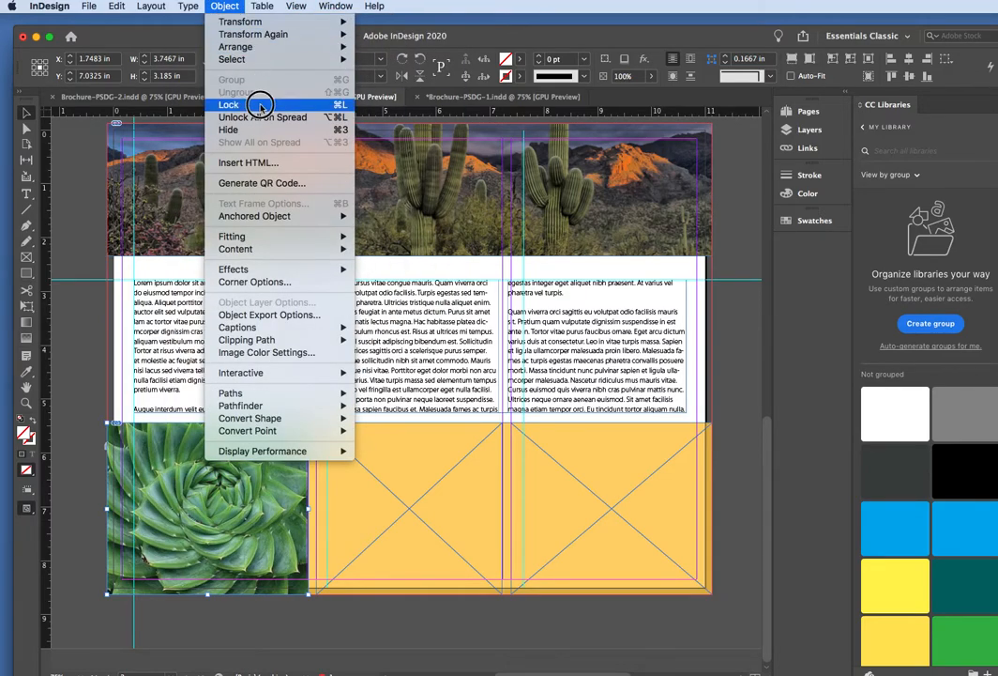
mouse_move(328, 230)
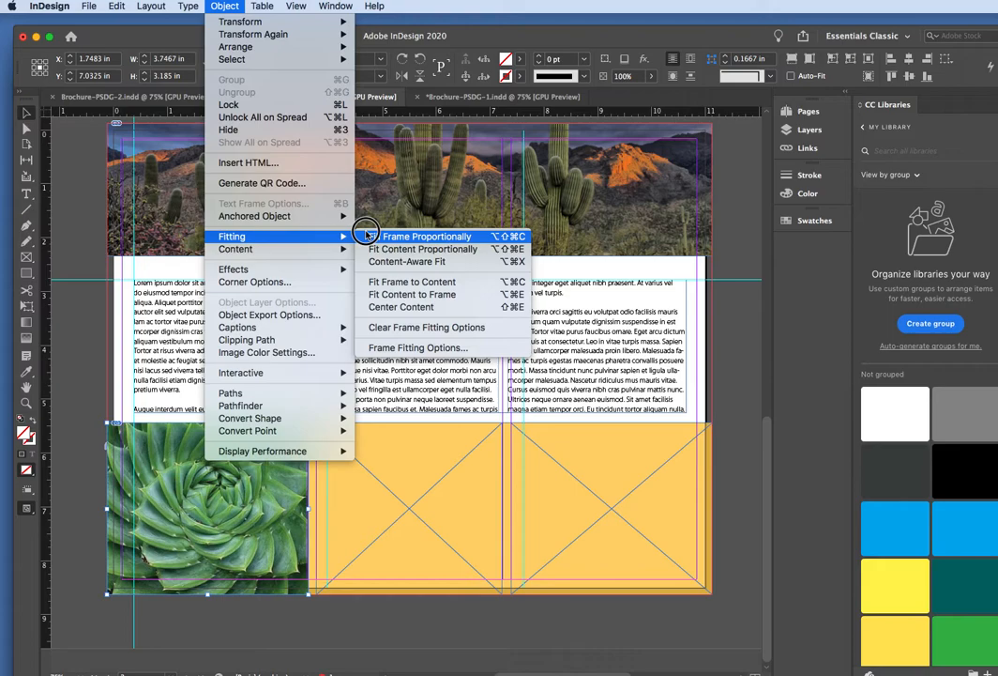
click(368, 234)
click(78, 315)
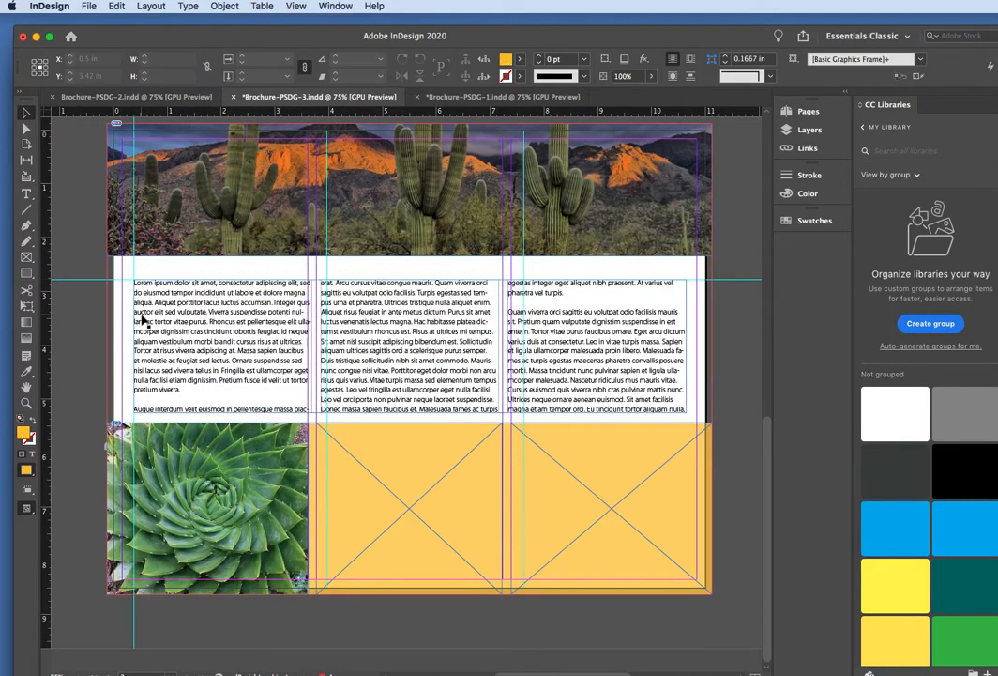
Step: Place the image 6-dukia succulent brazil.jpg into the middle picture frame
click(417, 457)
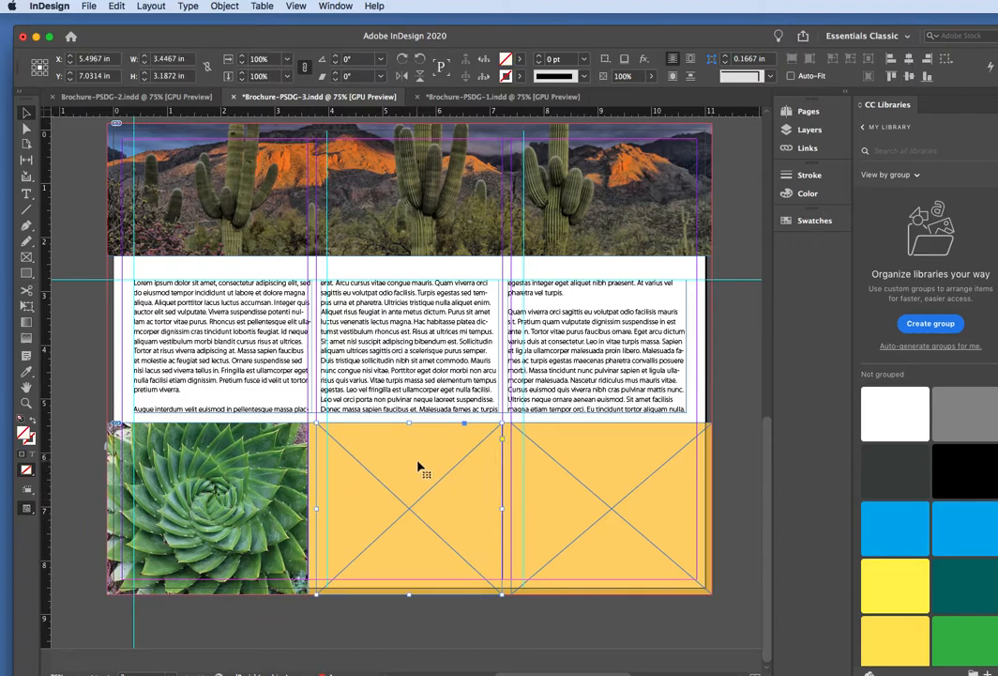
key(super+d)
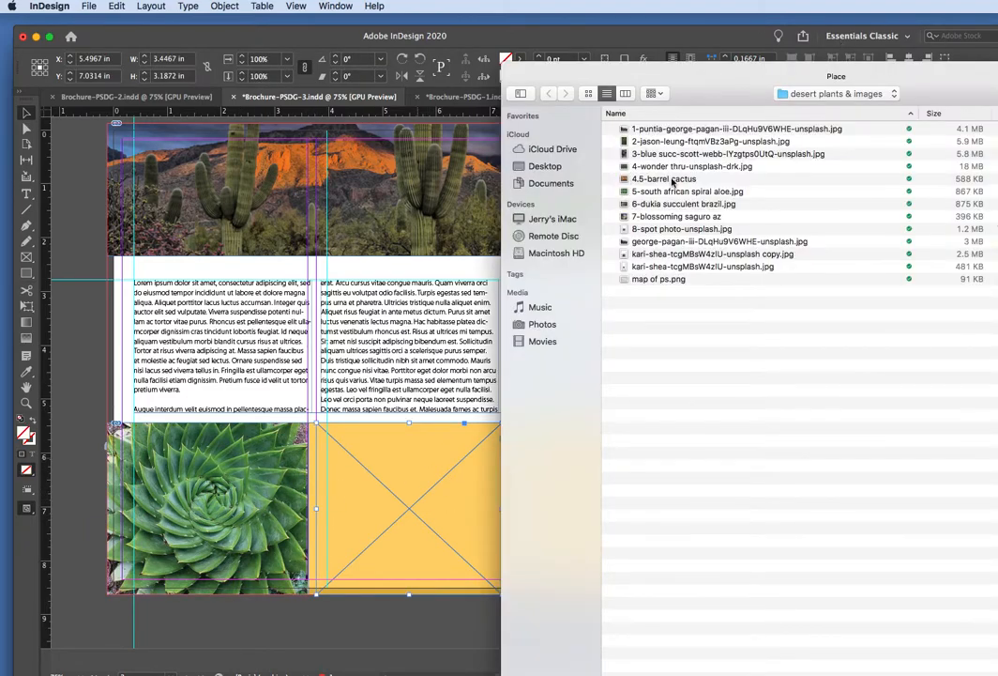
click(669, 204)
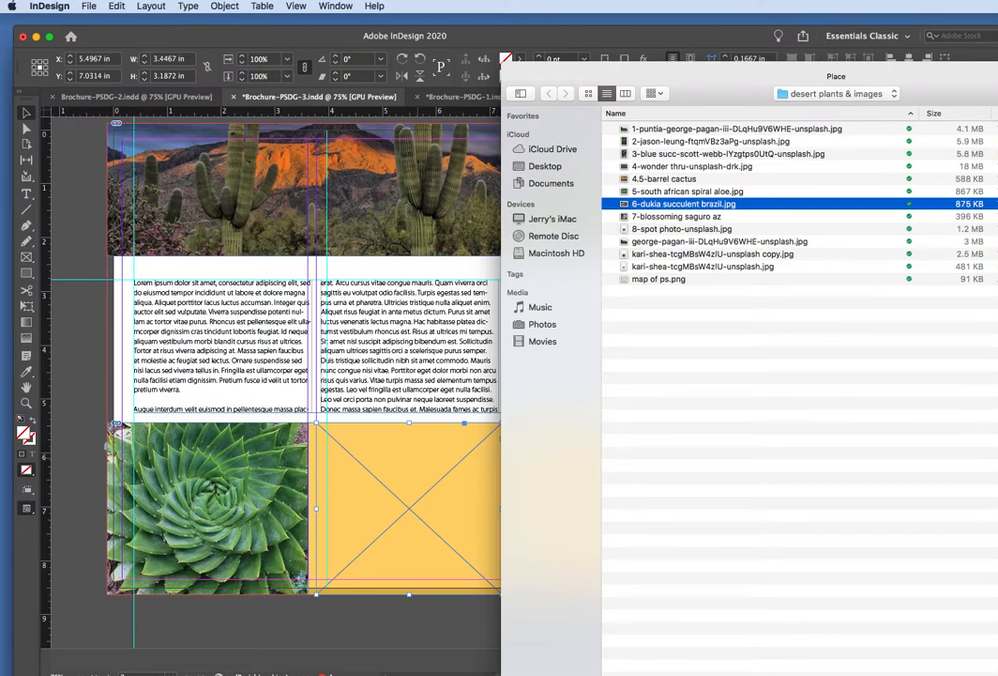
key(Return)
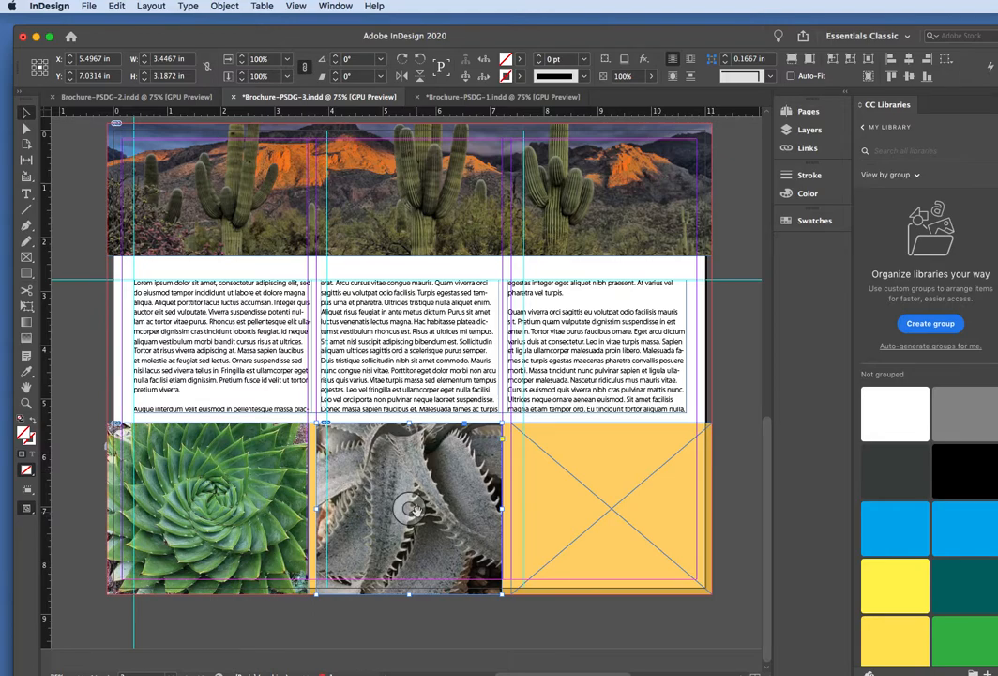
Step: Reposition the grey succulent image within the middle frame so its top edge meets the frame's top edge, and deselect it
mouse_move(410, 508)
mouse_down()
mouse_move(416, 549)
mouse_move(411, 509)
mouse_up()
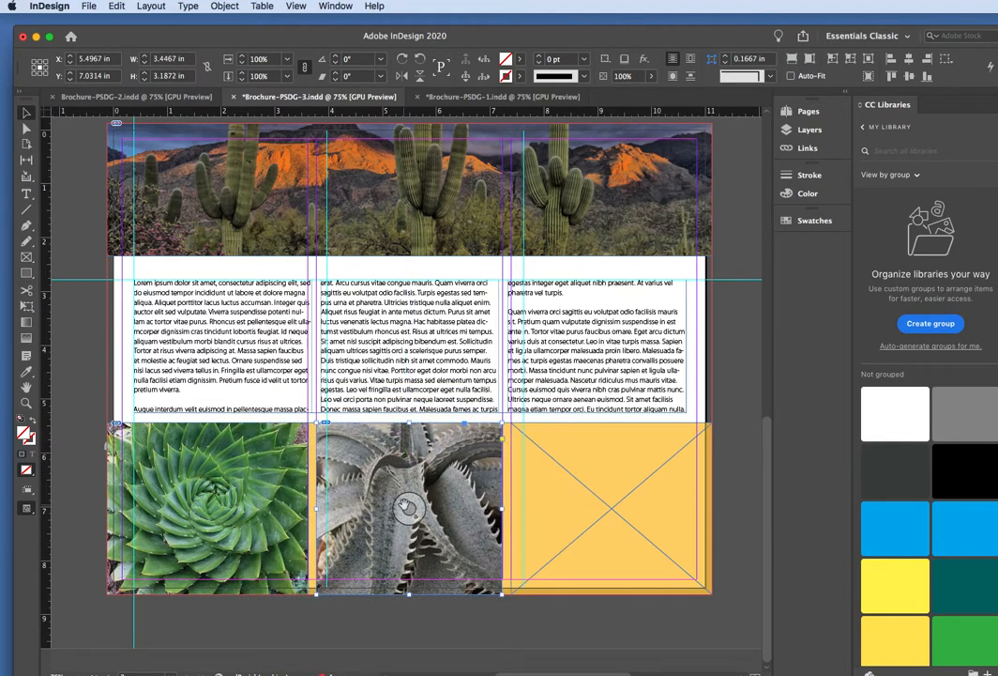
mouse_move(411, 510)
mouse_down()
mouse_move(402, 492)
mouse_move(417, 505)
mouse_up()
click(73, 507)
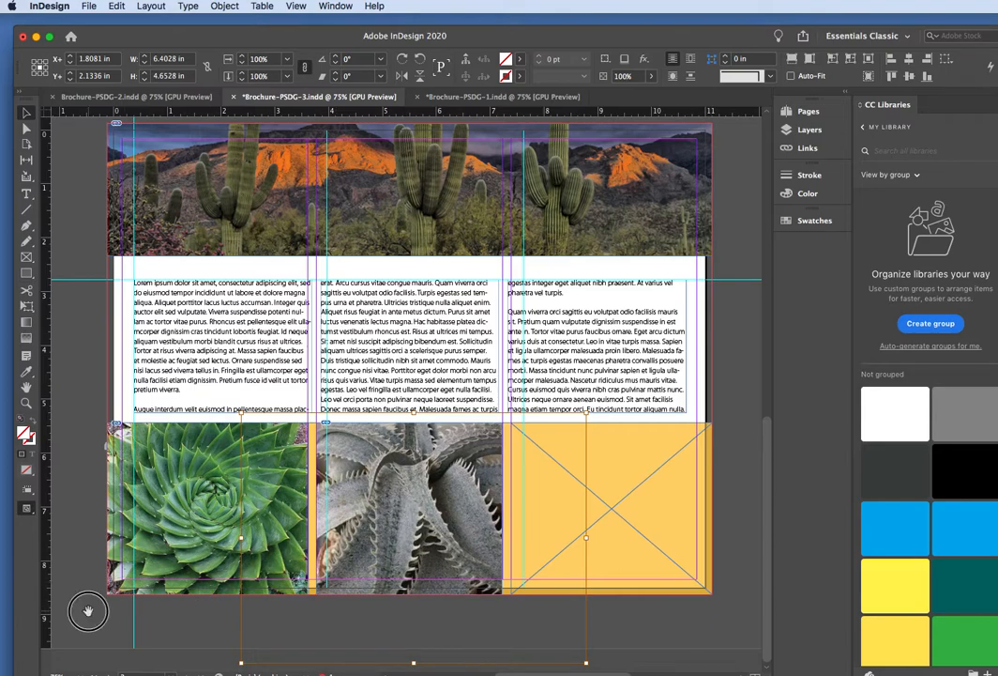
click(357, 597)
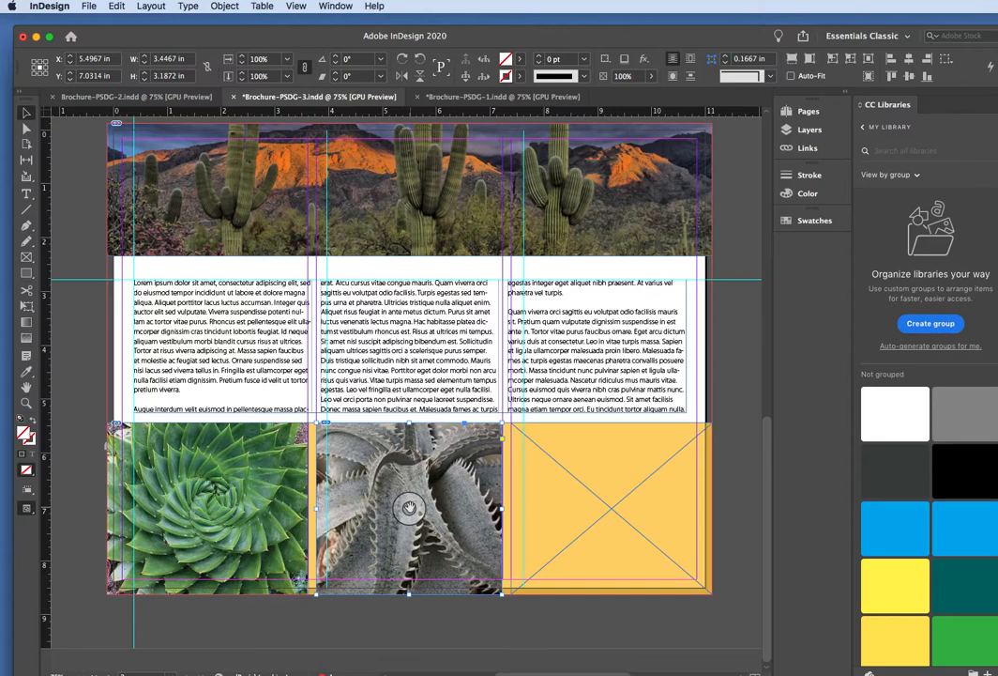
drag(409, 507, 409, 514)
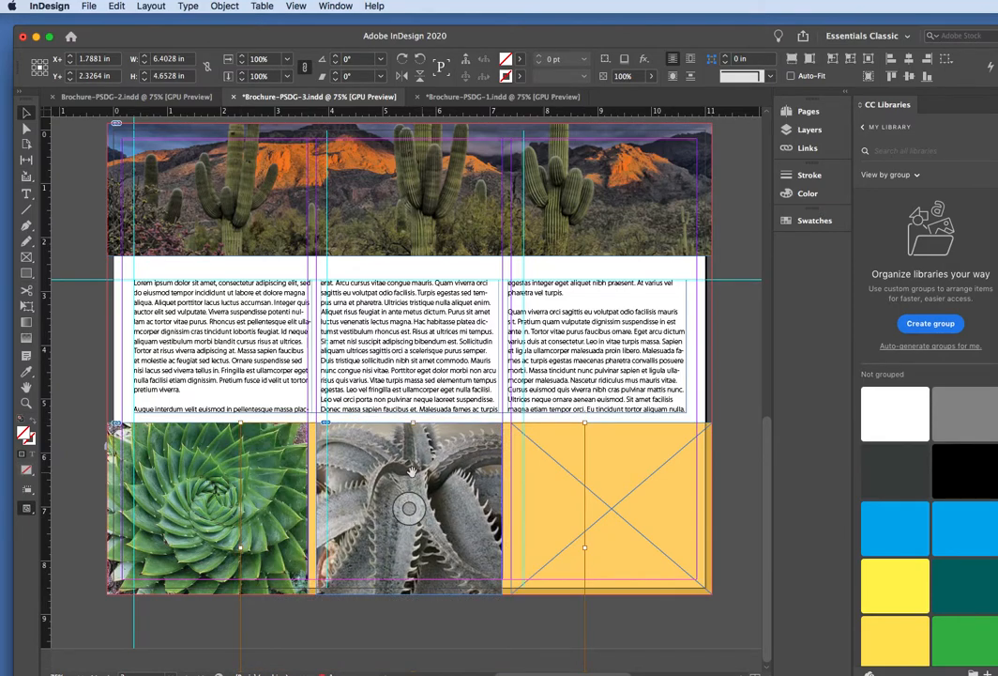
click(657, 624)
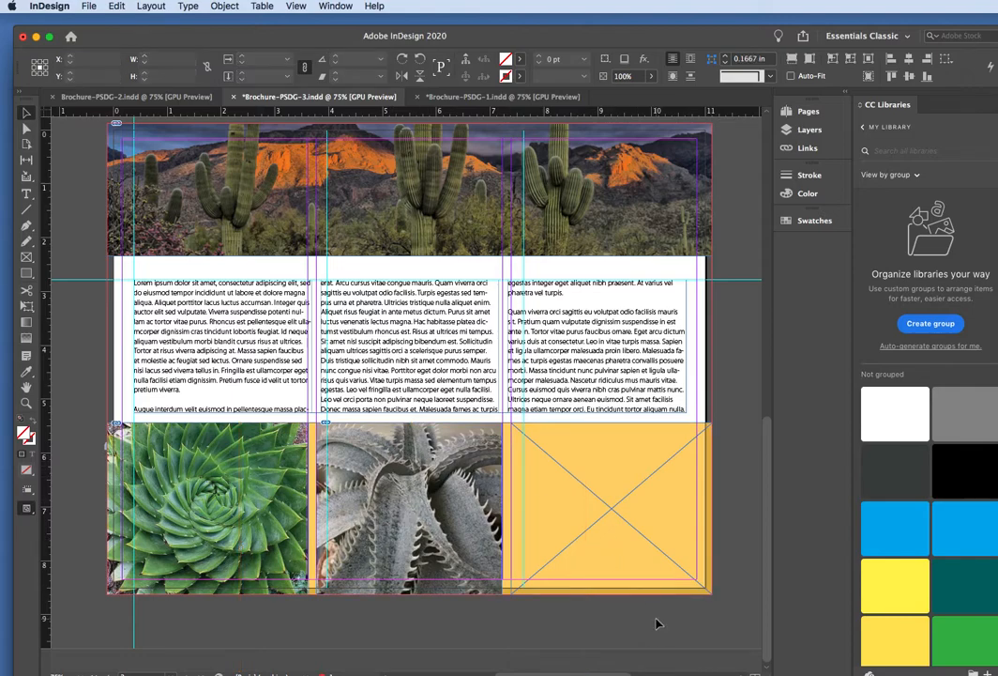
Step: Place the image 7-blossoming saguro az into the right picture frame
click(680, 457)
click(641, 451)
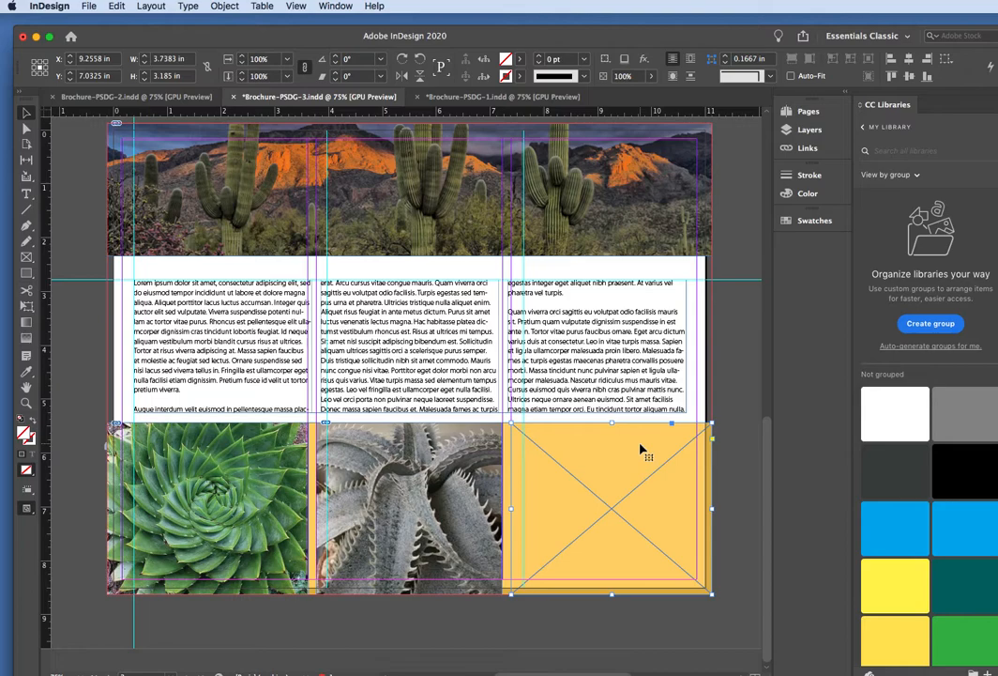
key(super+d)
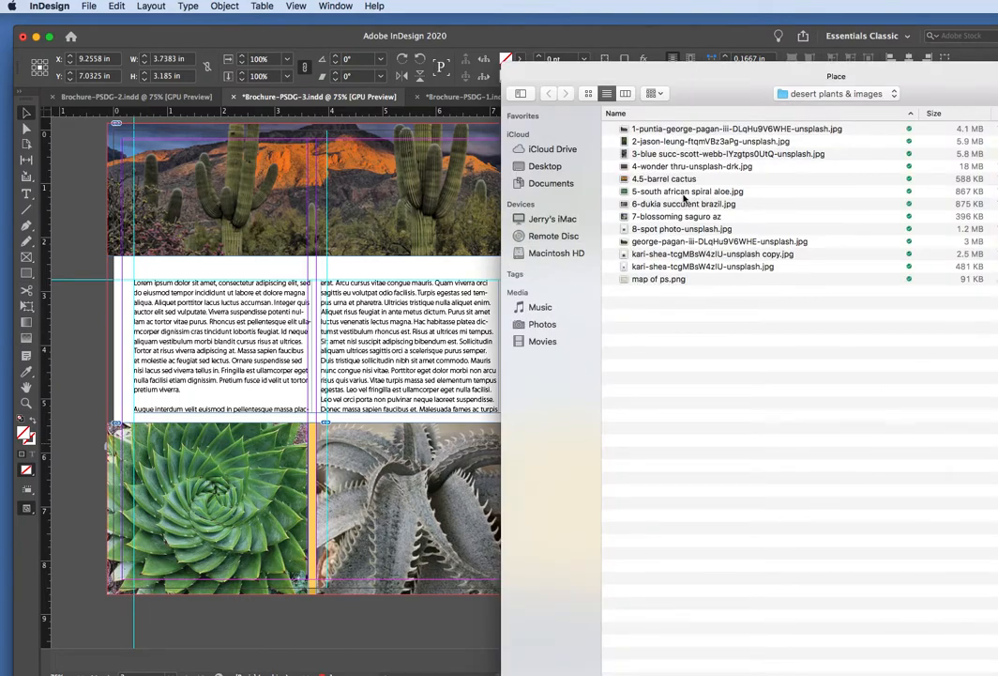
click(674, 217)
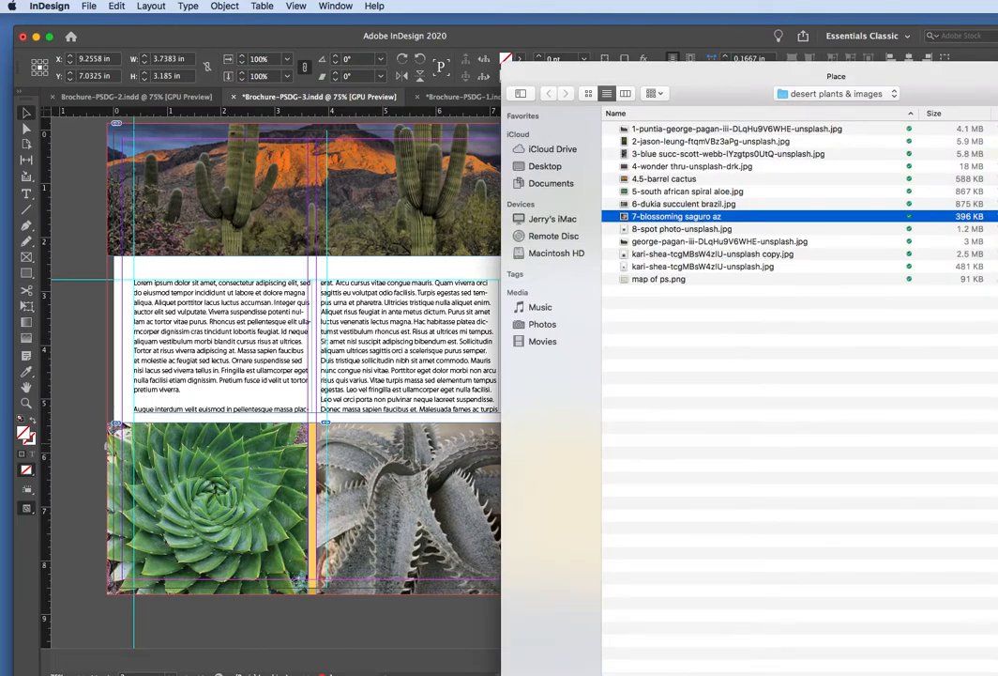
key(Return)
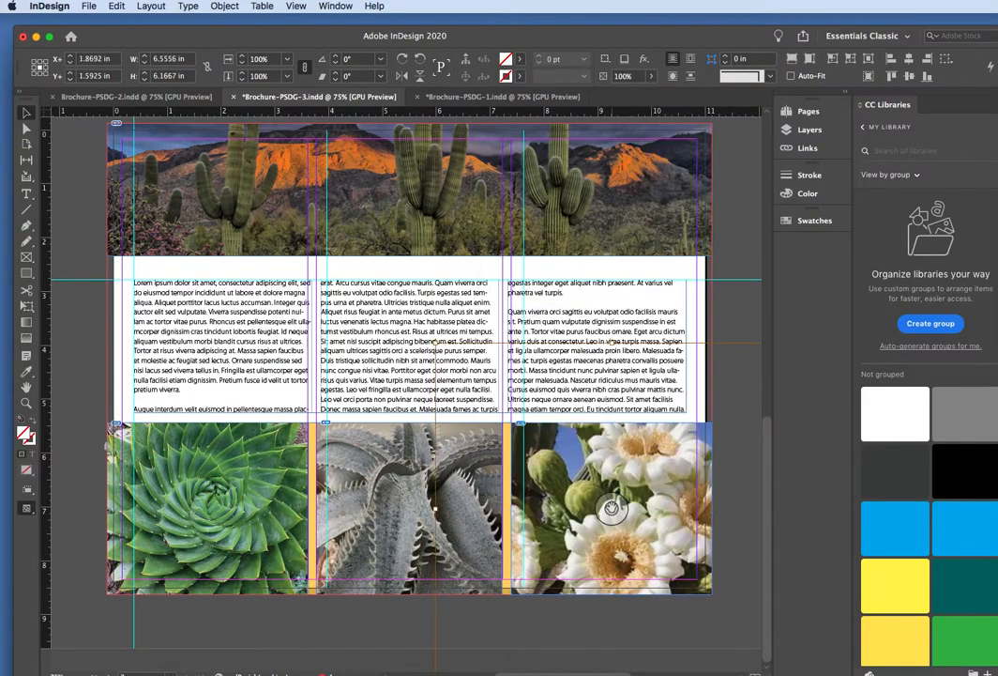
Step: Shift the saguaro blossom image slightly up and left within its frame, and select the middle picture frame
drag(611, 507, 600, 505)
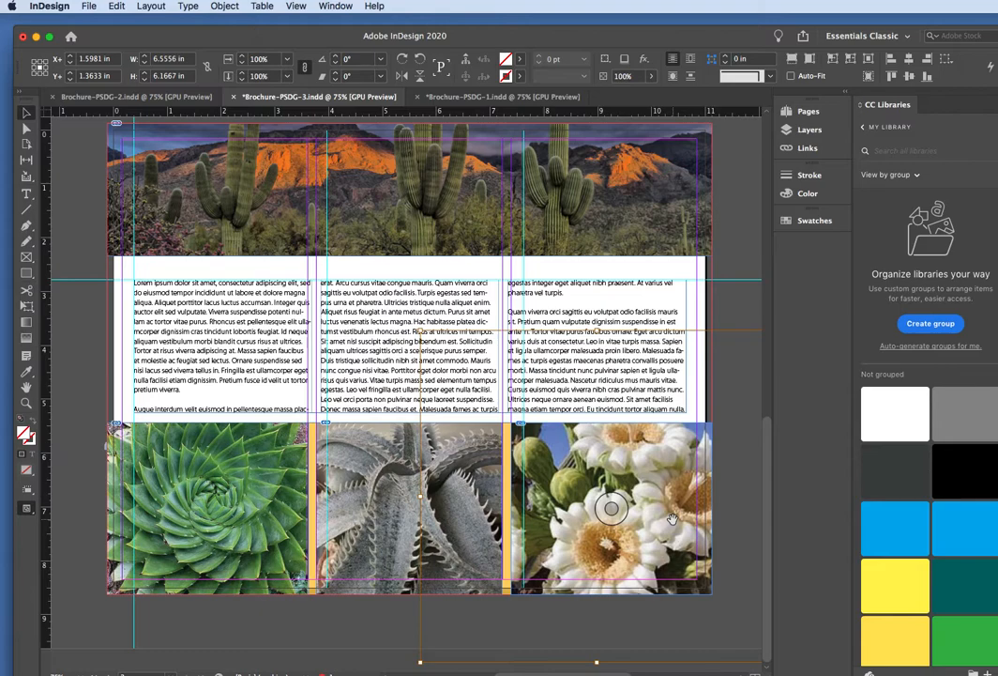
click(736, 521)
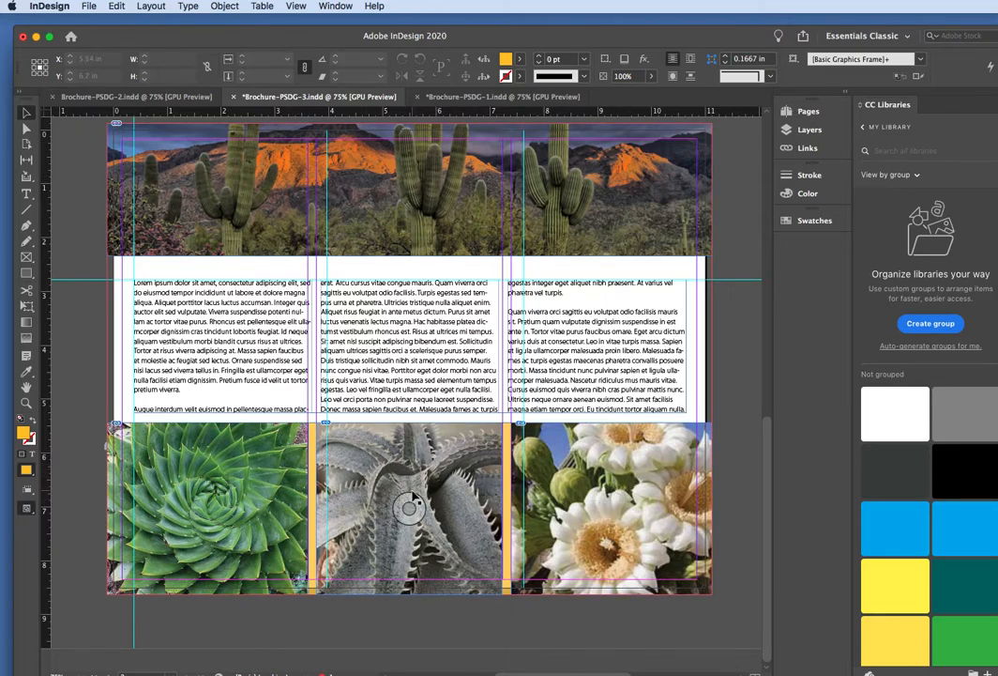
click(435, 476)
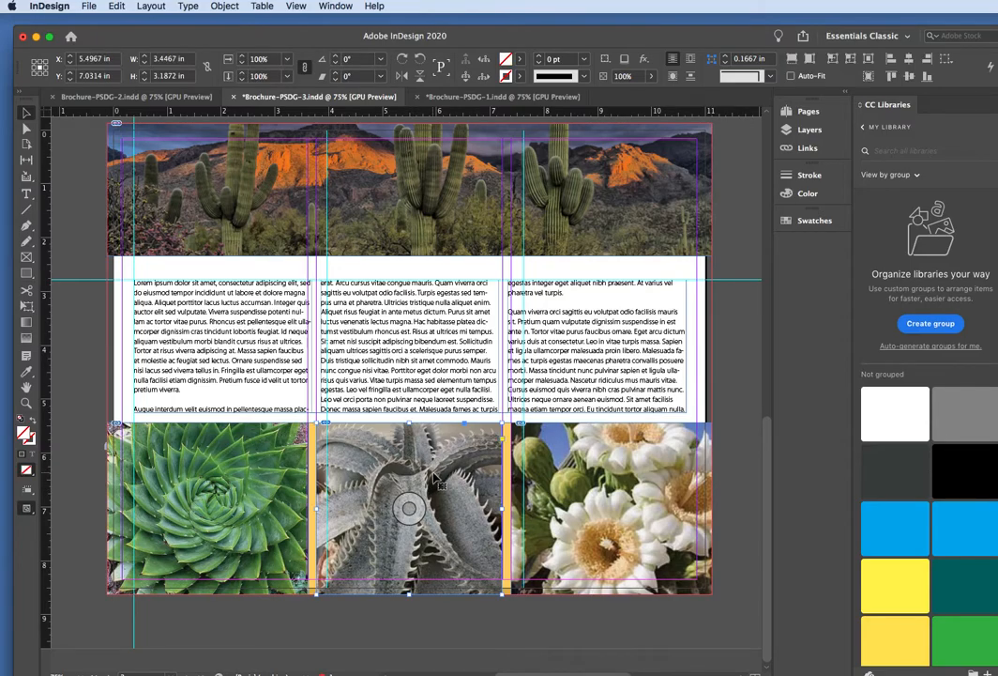
Step: Replace the middle frame's image with 7-blossoming saguro az and shift it upward so the large blossoms fill the frame
key(super+d)
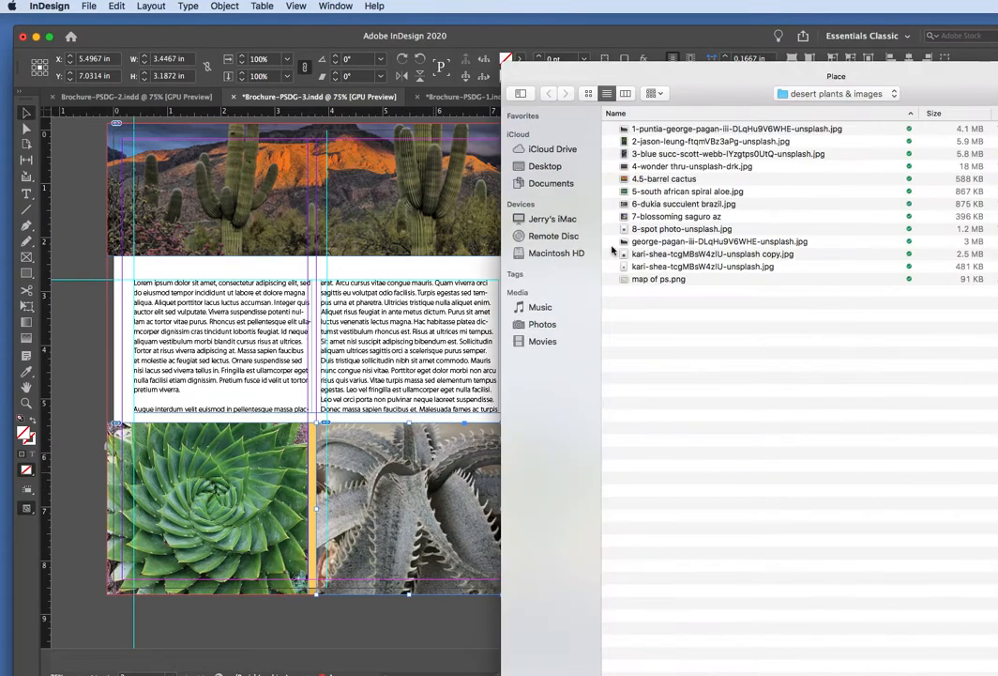
click(688, 215)
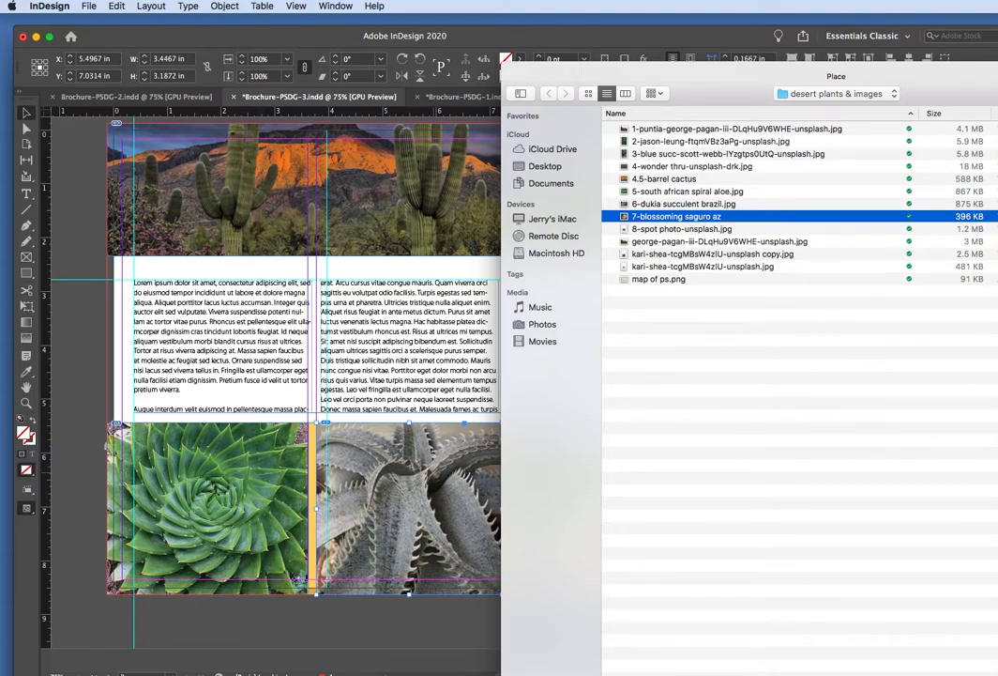
key(Return)
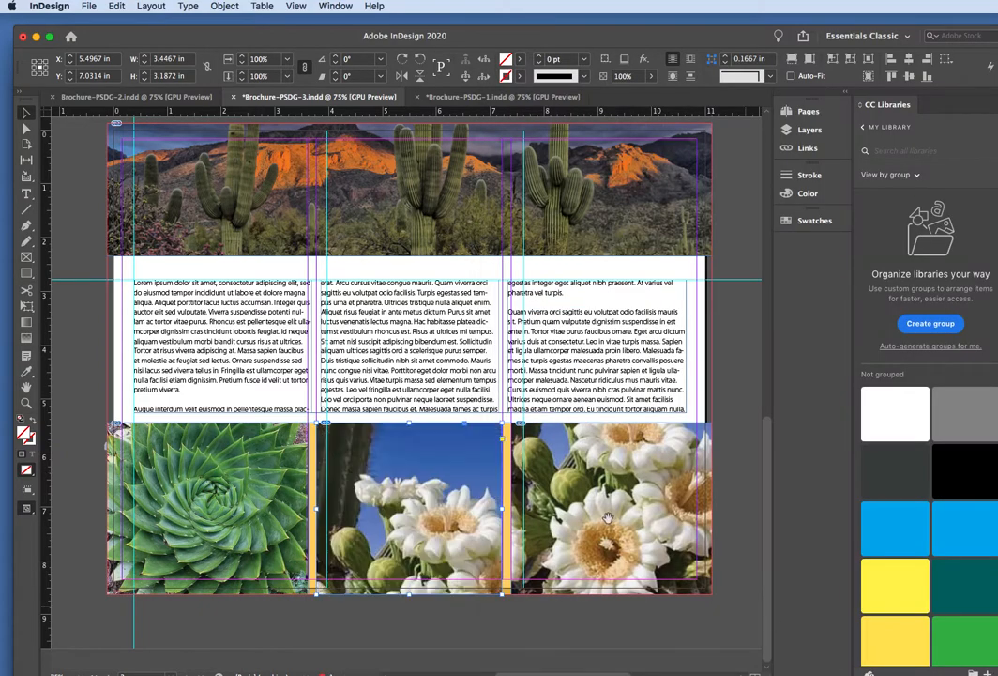
click(418, 508)
drag(416, 504, 423, 441)
Step: Replace the right frame's image with 6-dukia succulent brazil.jpg, reposition it down and right to fill the frame, and deselect it
click(591, 478)
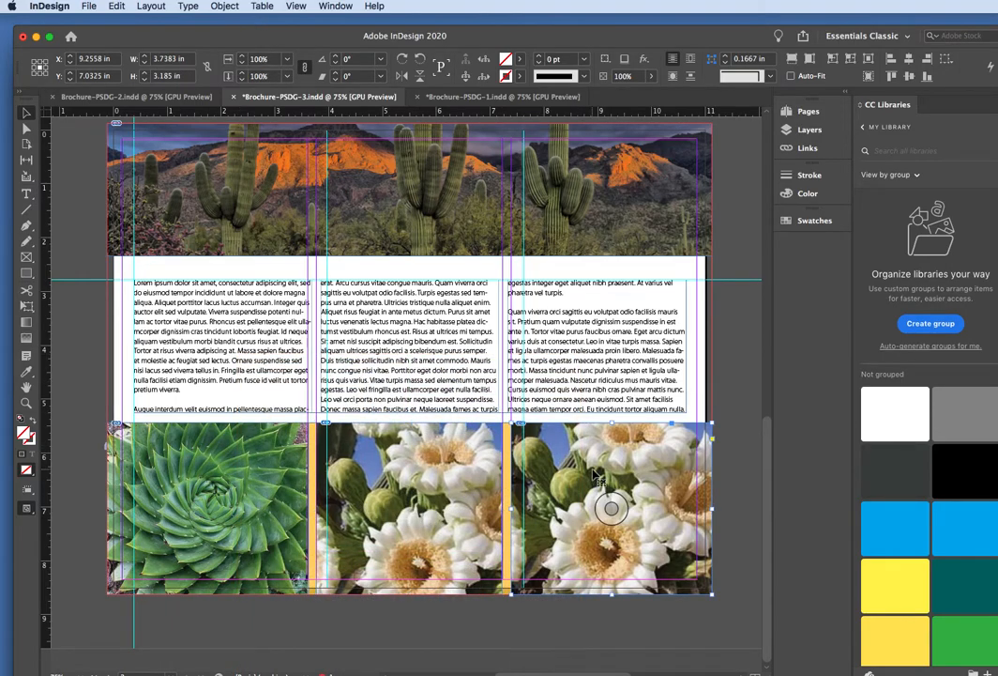
click(616, 508)
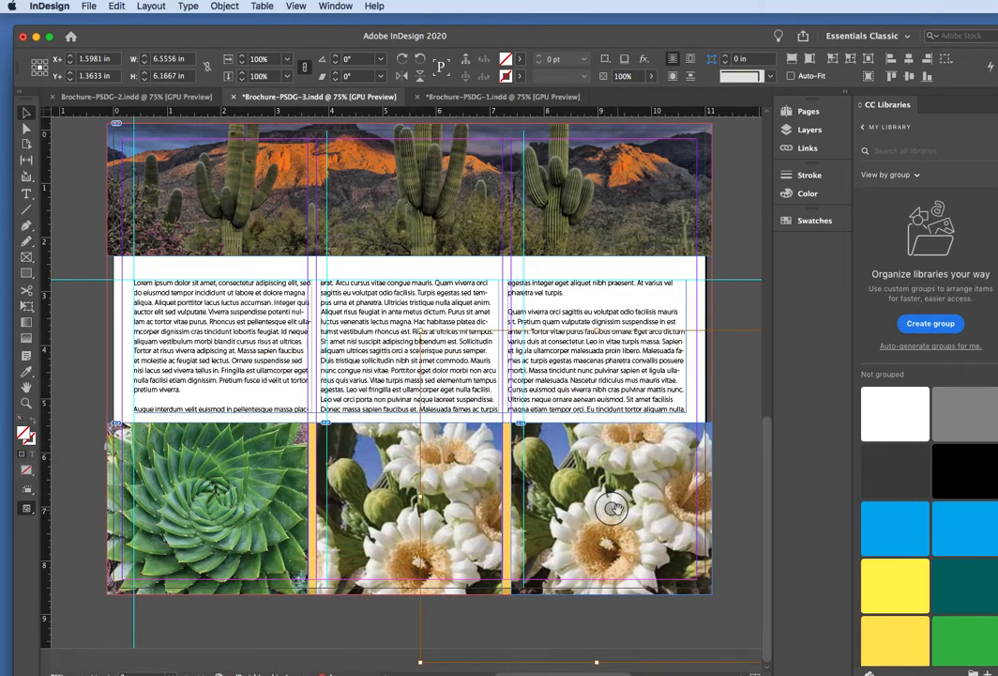
key(super+d)
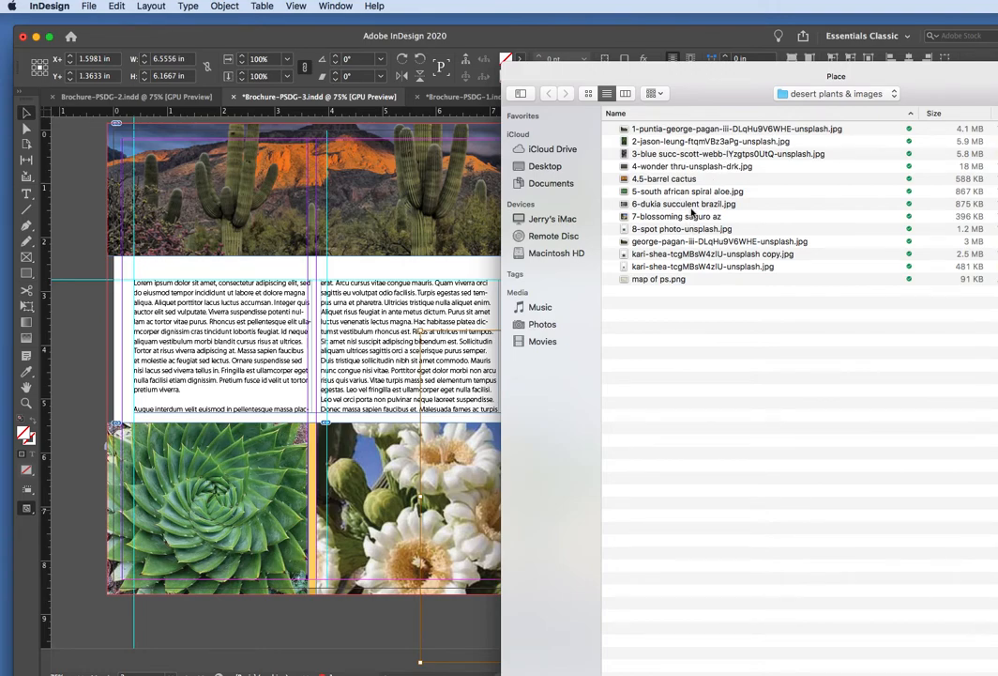
click(694, 203)
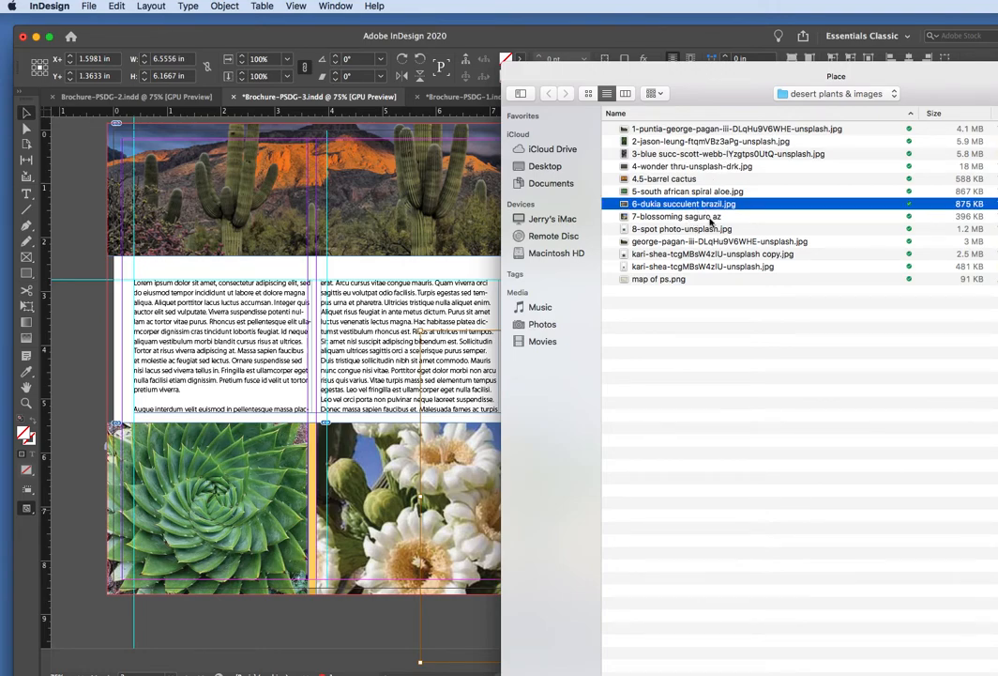
key(Return)
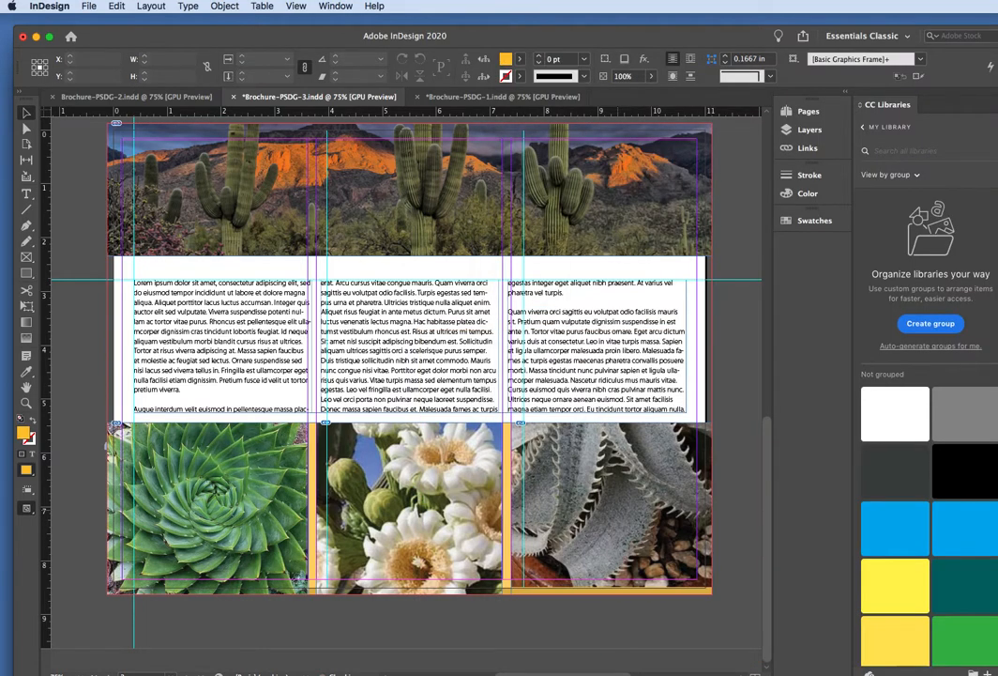
drag(613, 512, 648, 602)
click(736, 376)
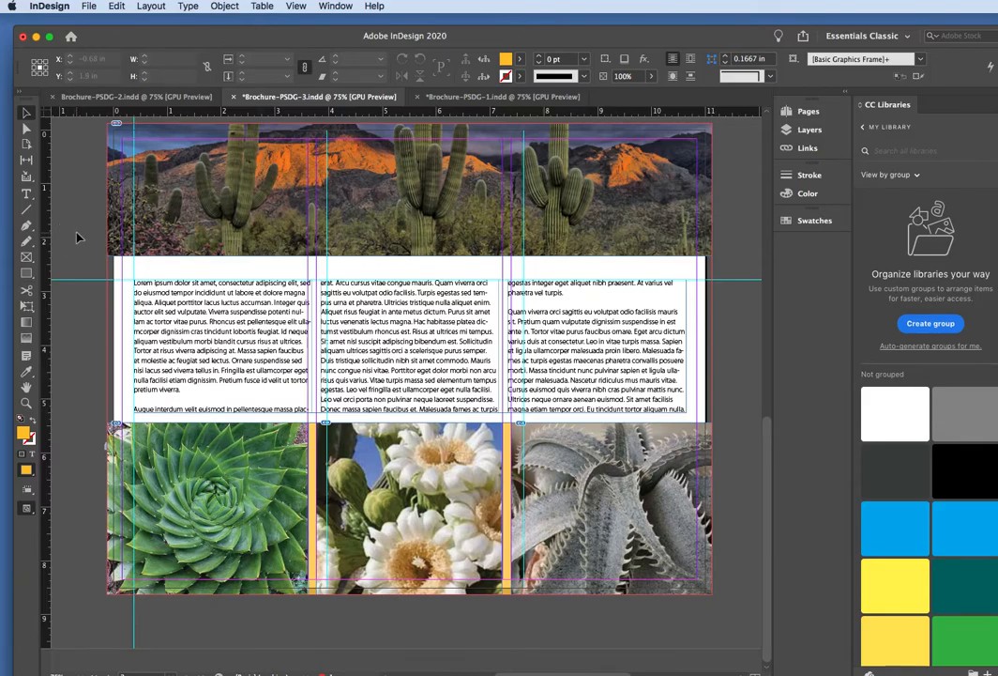
Step: Place the image 4.5-barrel cactus at the first text column's top-left corner, about 1.51 in wide and 1.30 in high
key(super+d)
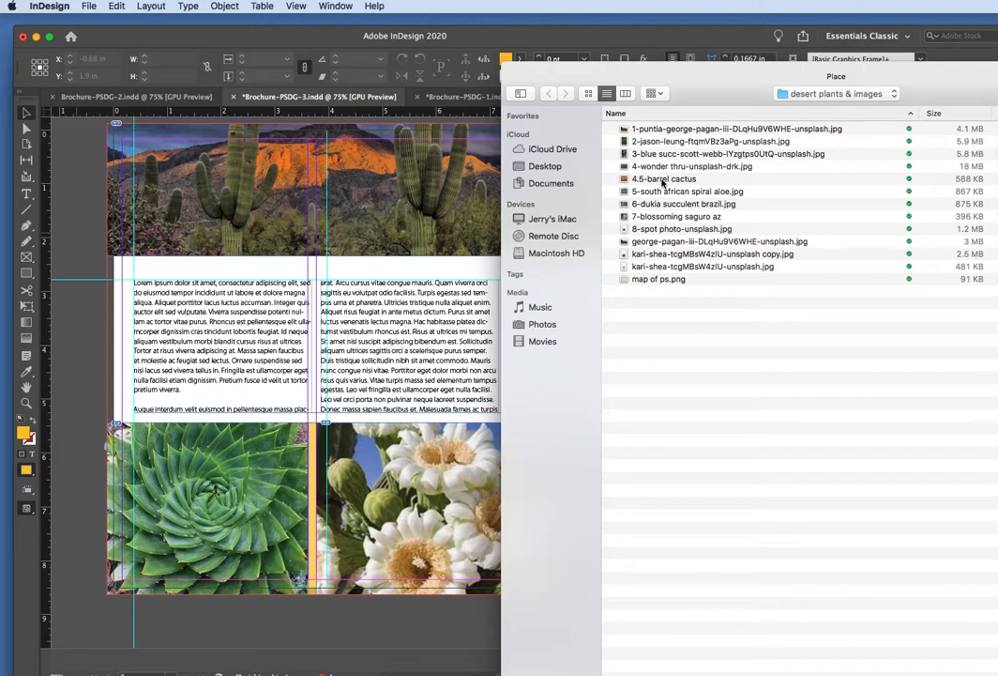
click(663, 181)
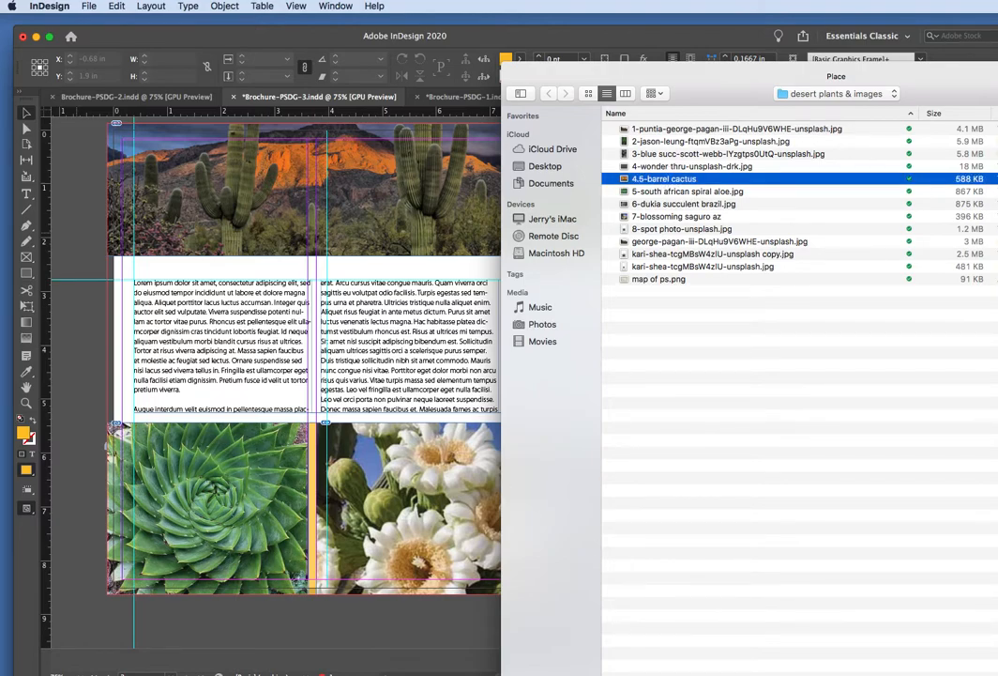
key(Return)
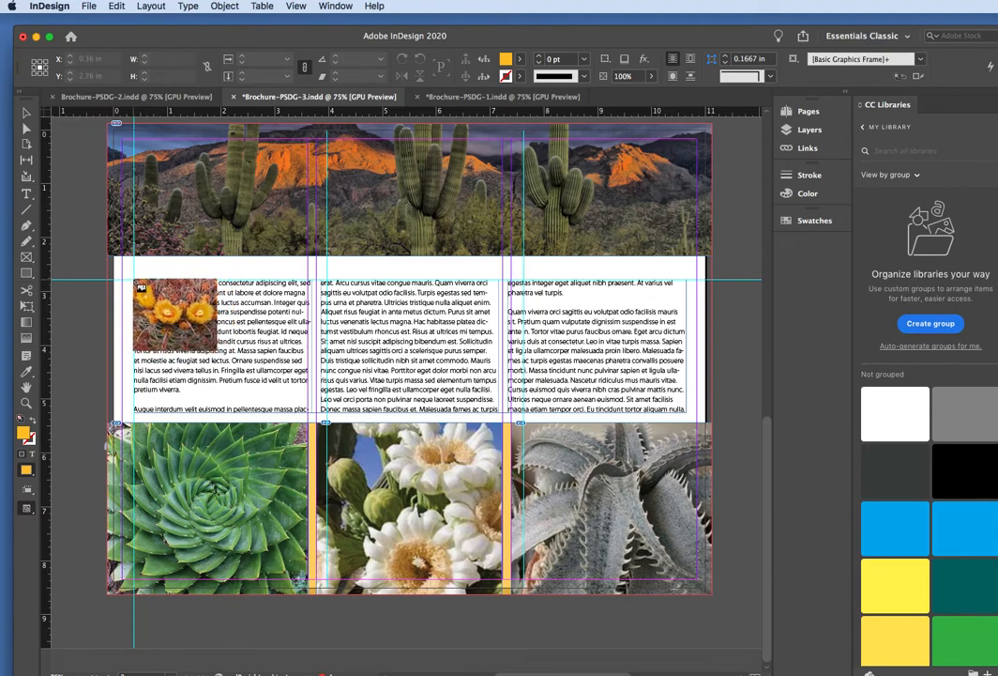
click(134, 280)
drag(134, 279, 215, 349)
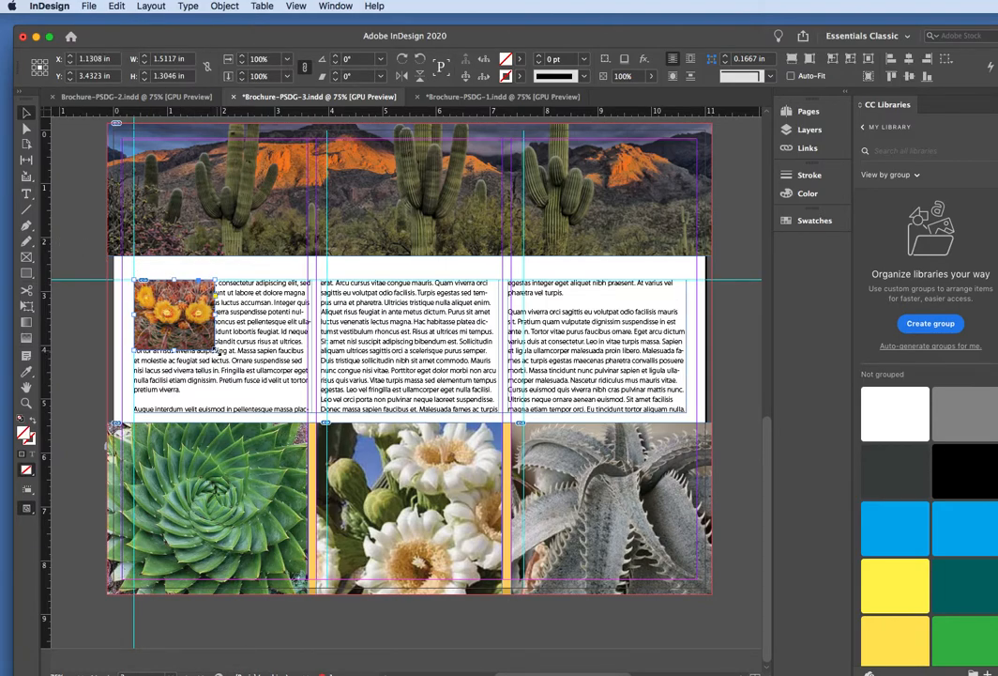
Step: Crop the barrel cactus frame to about 0.93 in wide and 1.16 in high, and deselect it
drag(216, 350, 201, 336)
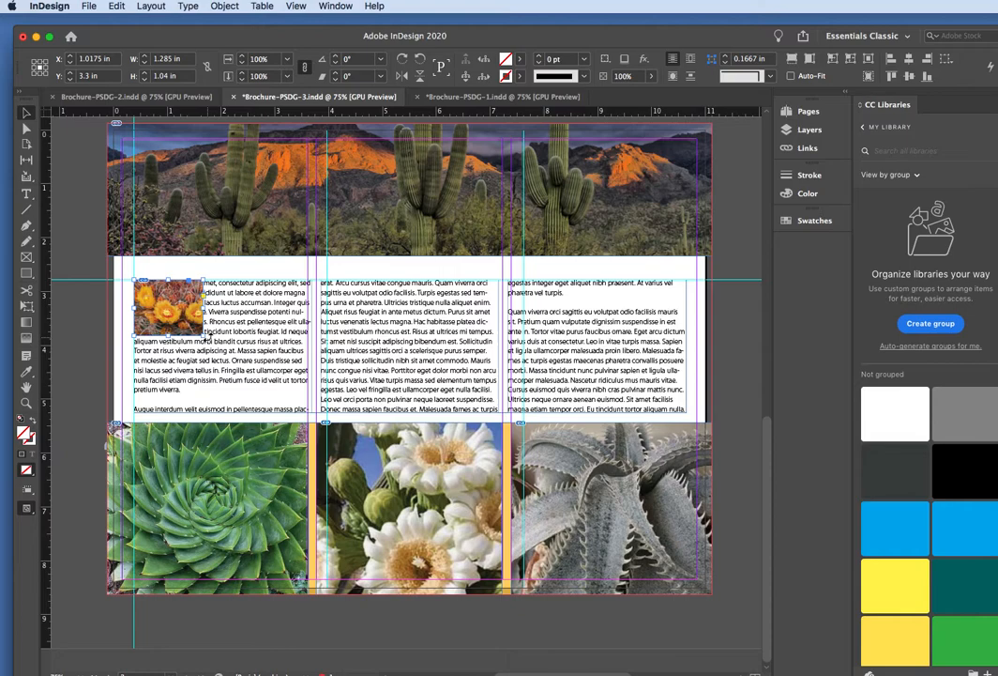
drag(201, 336, 183, 343)
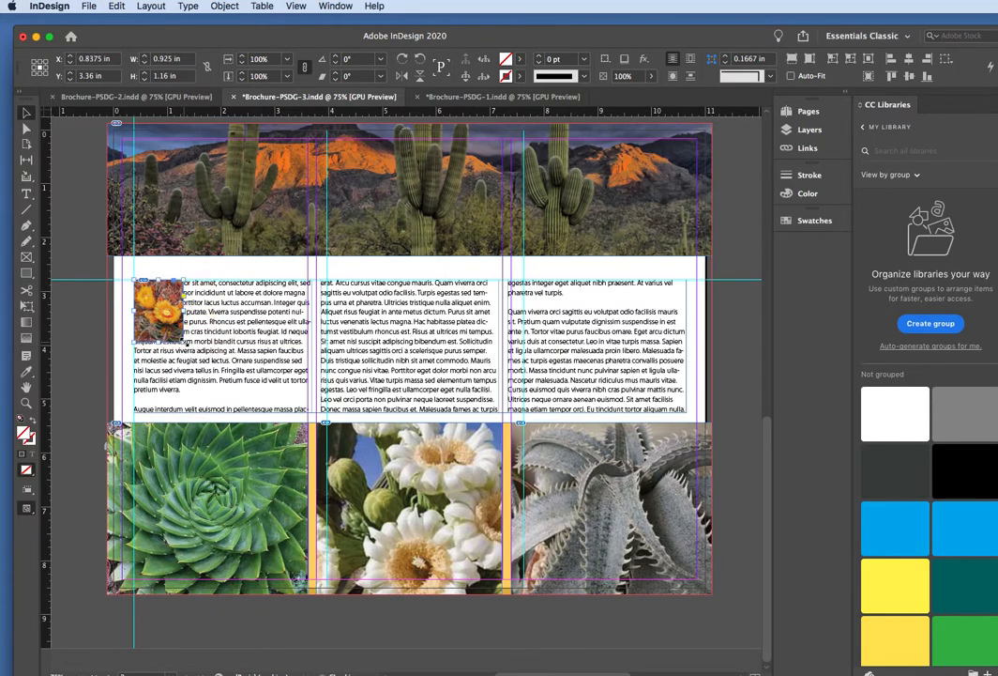
click(78, 312)
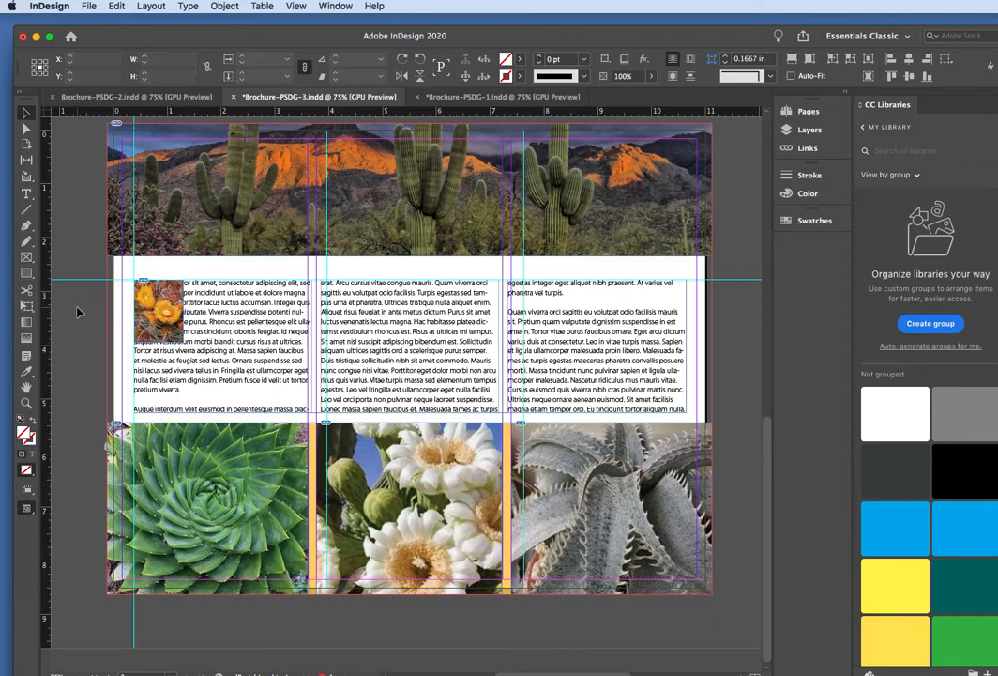
Step: Wrap the column text around the barrel cactus frame's bounding box and deselect the frame
click(161, 298)
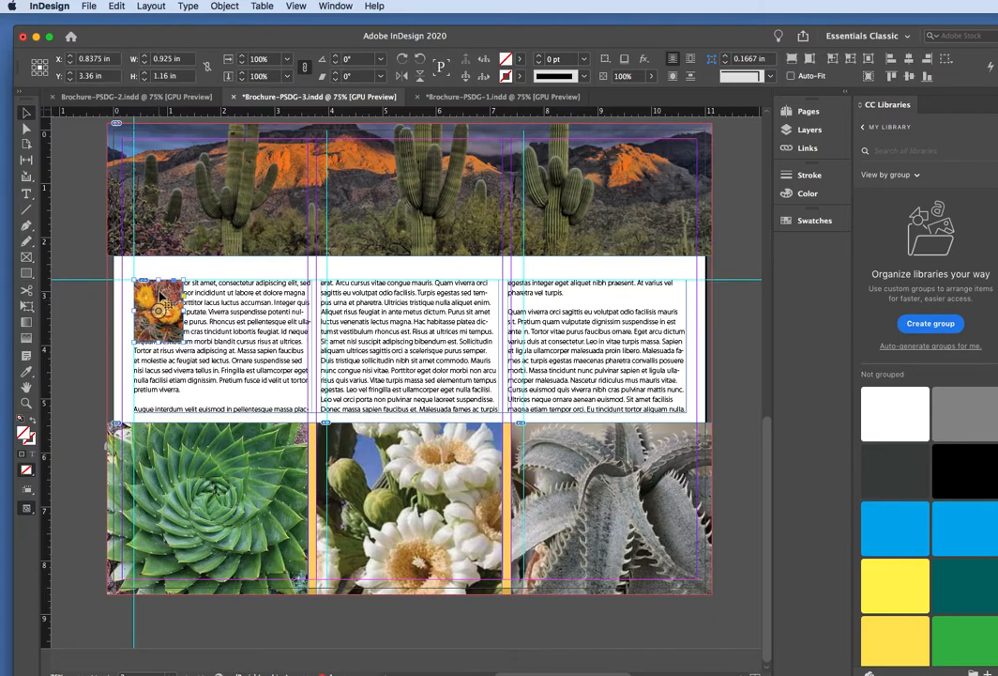
click(690, 58)
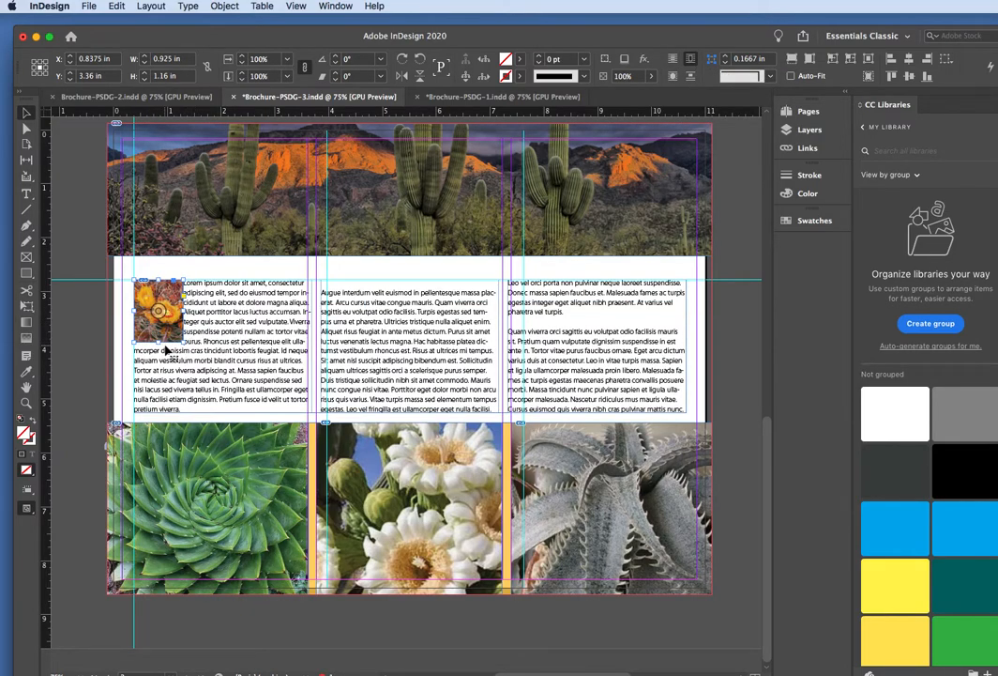
click(82, 317)
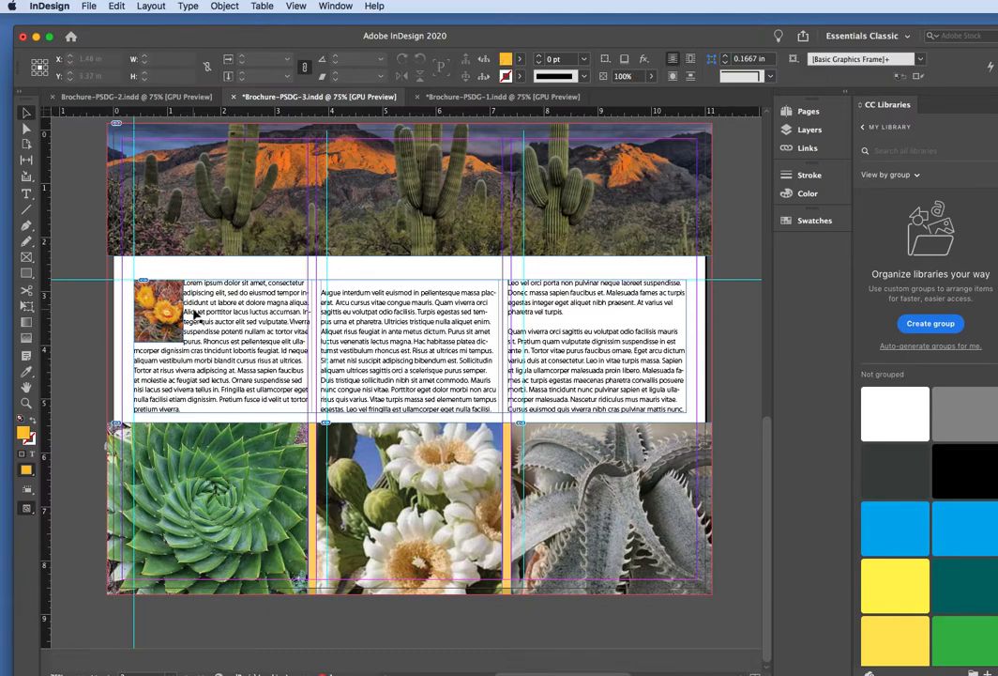
Step: Try to widen the barrel cactus frame slightly at its right edge
click(161, 313)
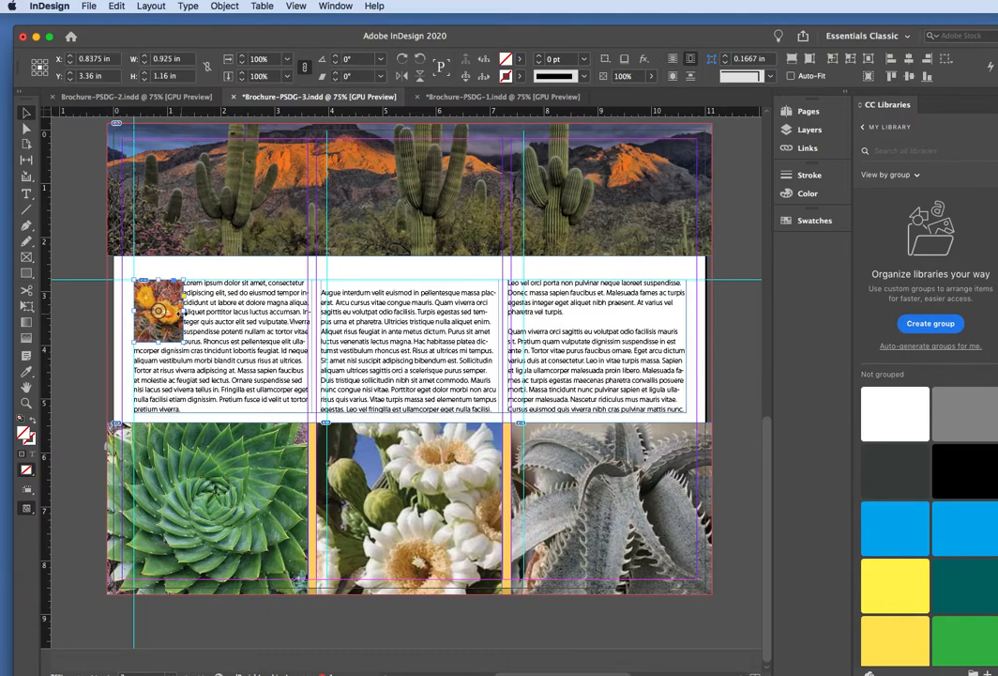
drag(183, 313, 185, 315)
click(76, 259)
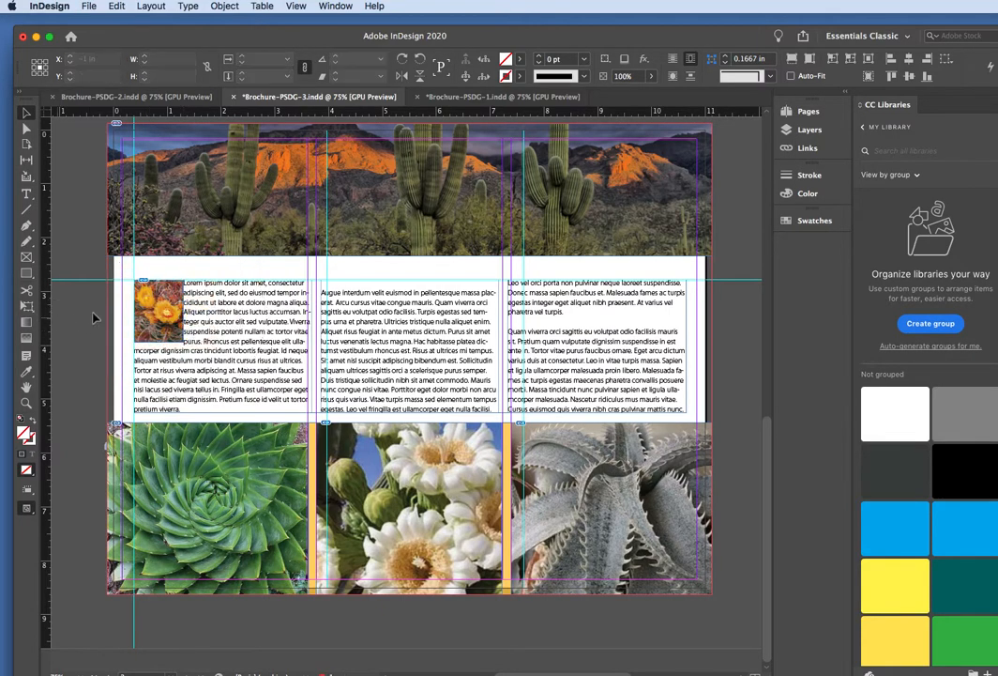
Step: Stretch the barrel cactus image to about 1.66 in wide inside its frame, shift it left, and deselect it
click(172, 295)
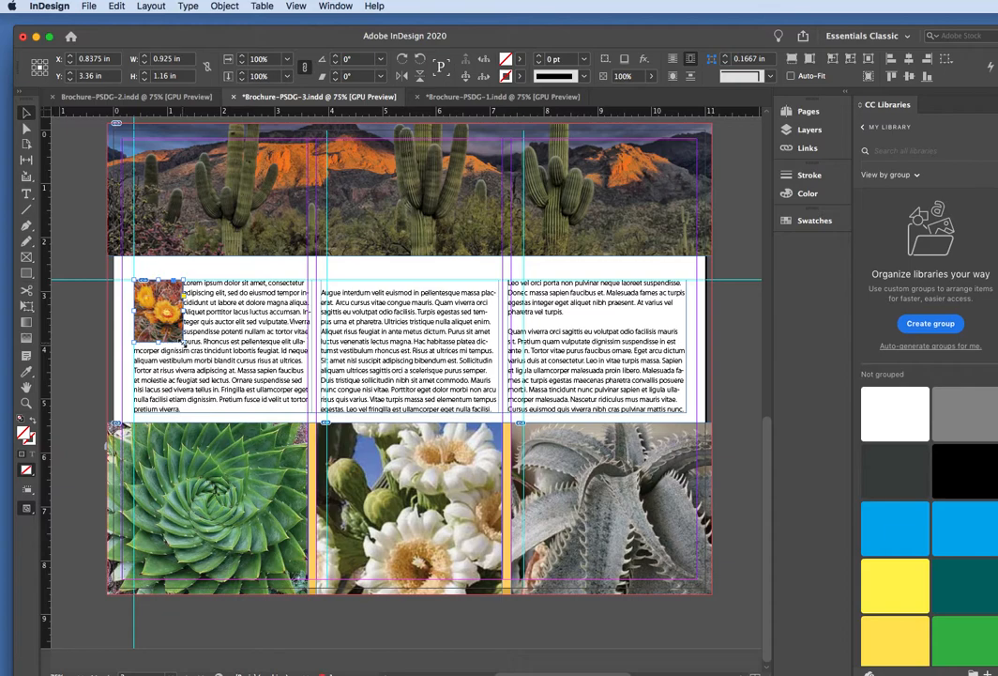
click(159, 310)
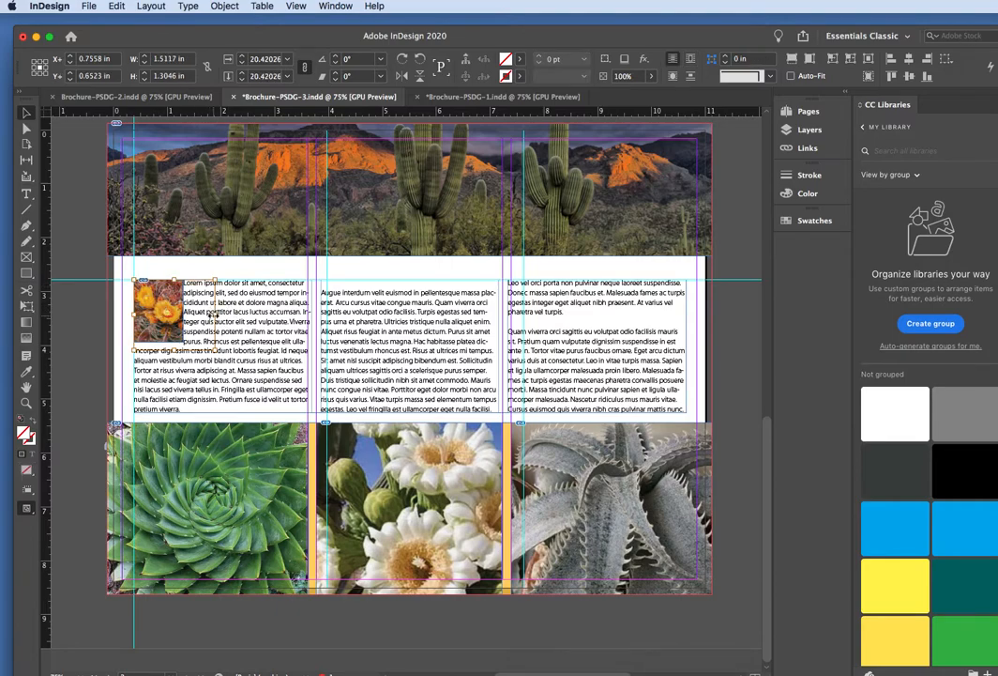
mouse_move(214, 315)
mouse_down()
mouse_move(202, 318)
mouse_move(222, 317)
mouse_up()
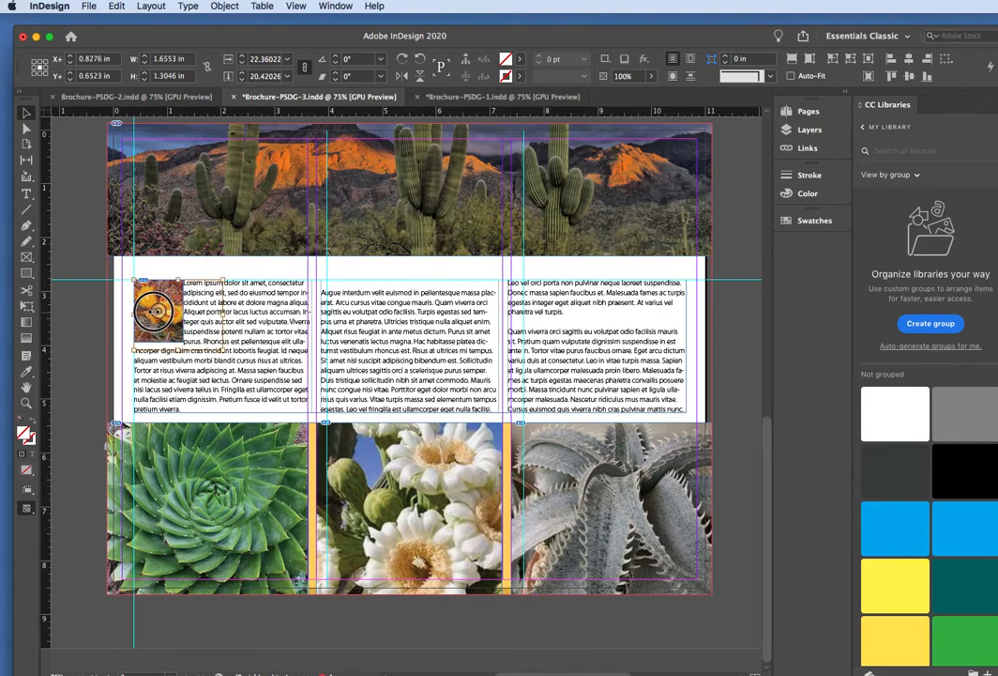
drag(161, 312, 133, 314)
click(73, 308)
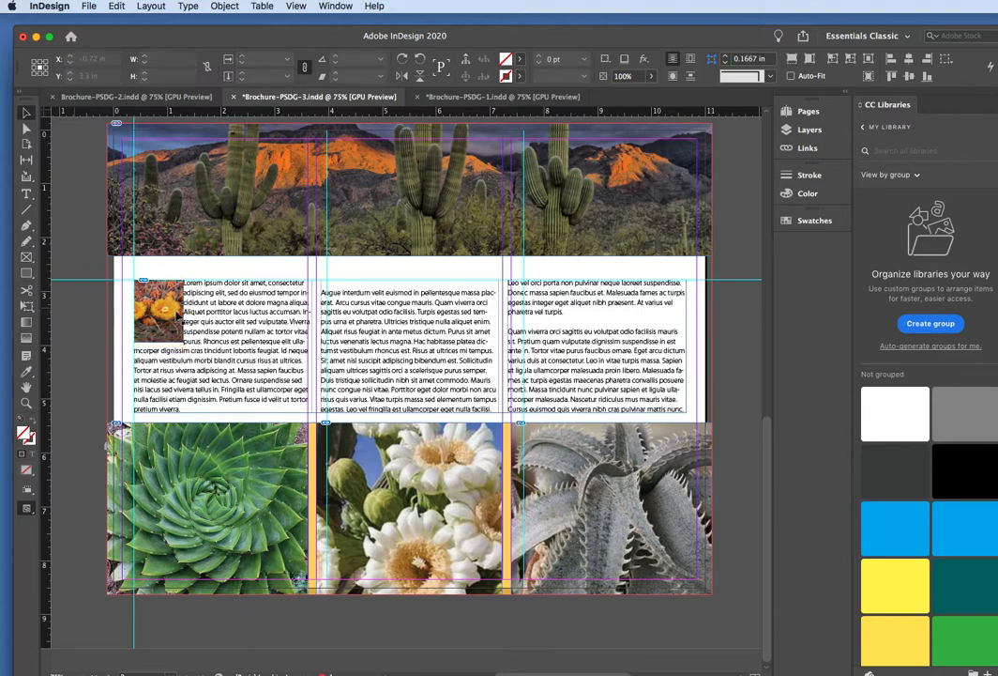
Step: Widen the barrel cactus frame to about 1.05 in to leave a gap between the photo and the wrapped text
click(172, 291)
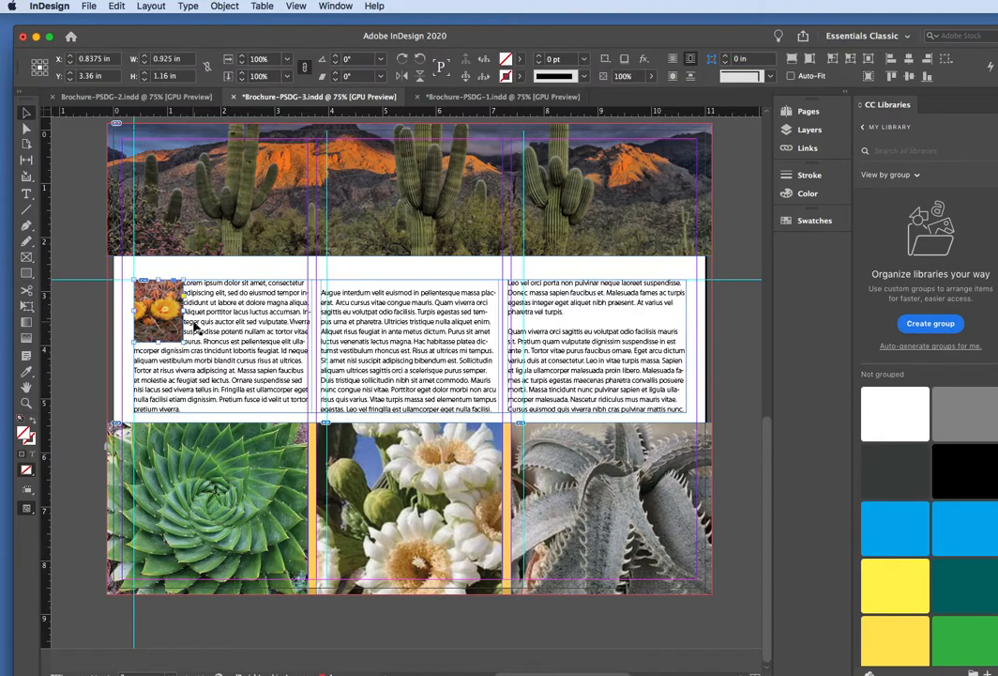
drag(184, 311, 189, 312)
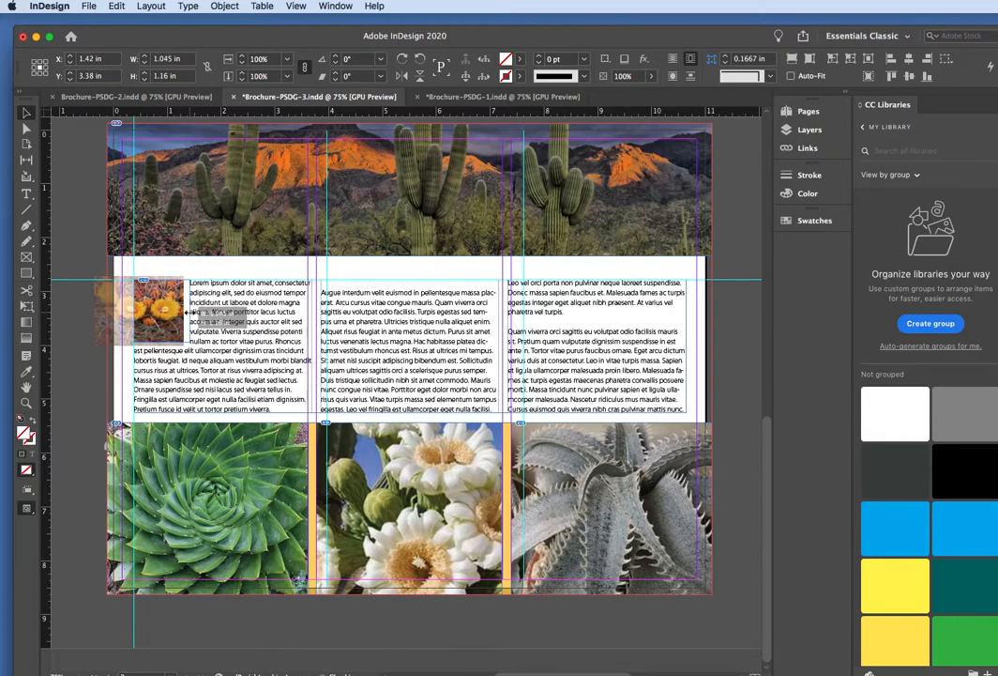
click(93, 368)
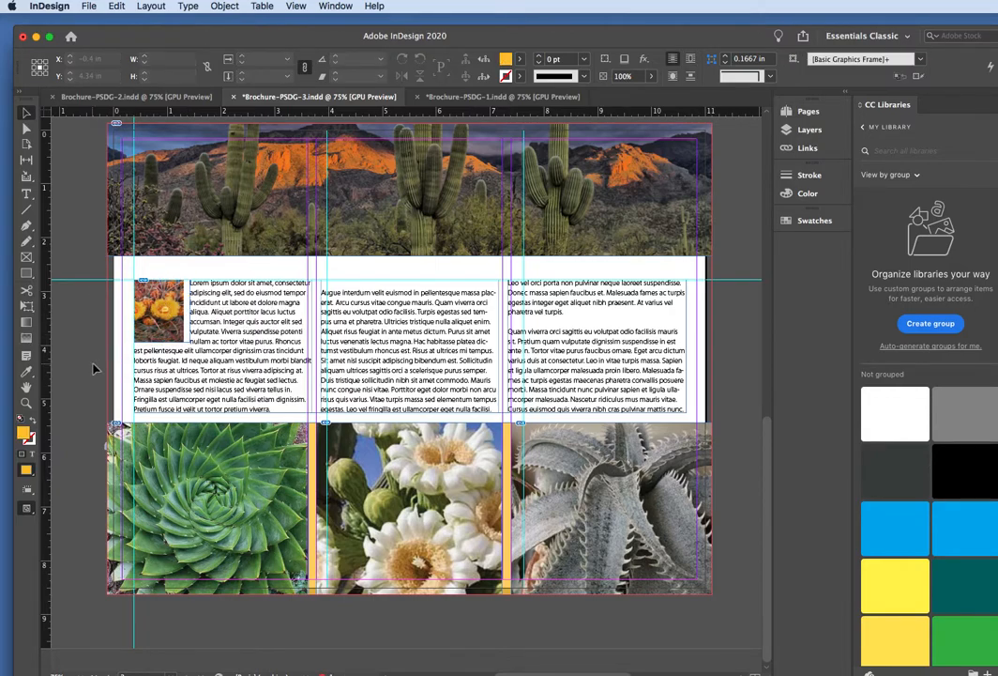
Step: Stretch the barrel cactus image to about 1.54 in high inside its frame, shift it slightly up, and deselect it
click(160, 309)
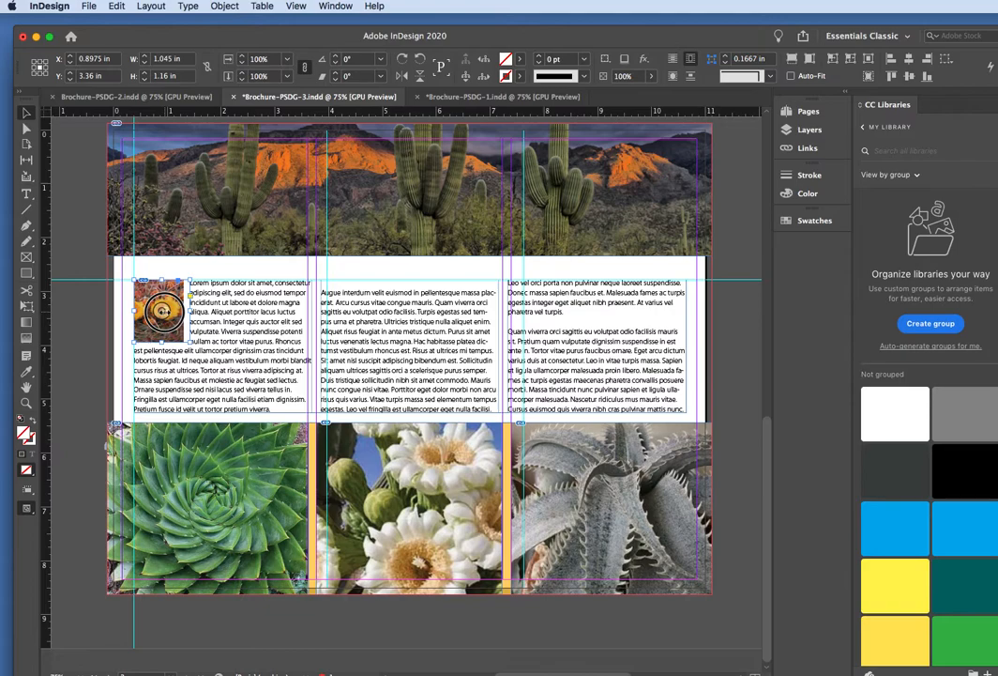
click(164, 311)
drag(139, 347, 139, 357)
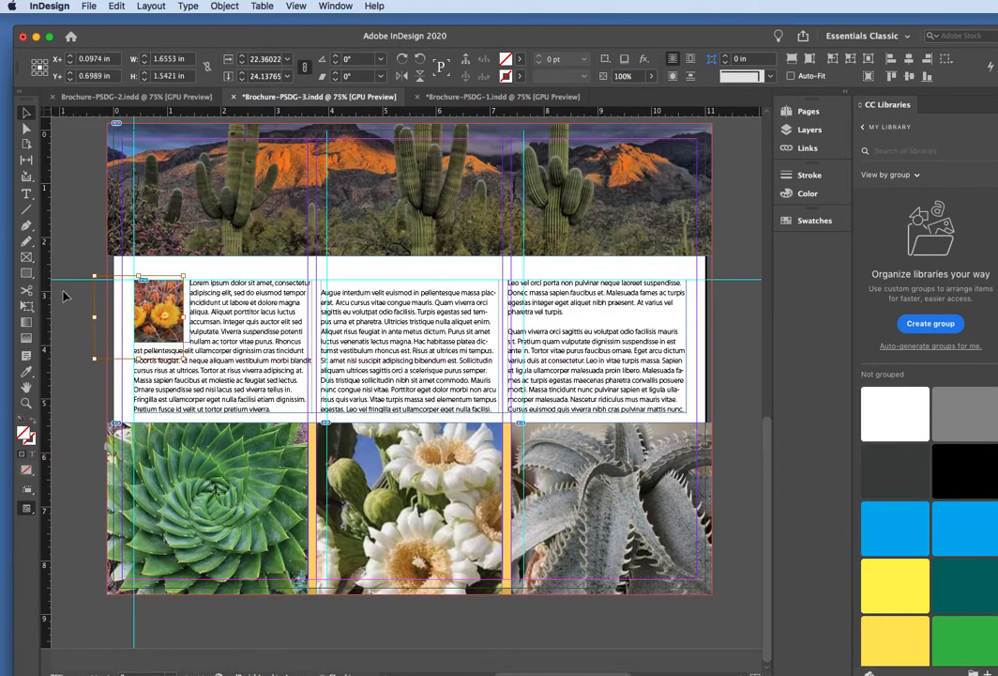
drag(165, 316, 164, 307)
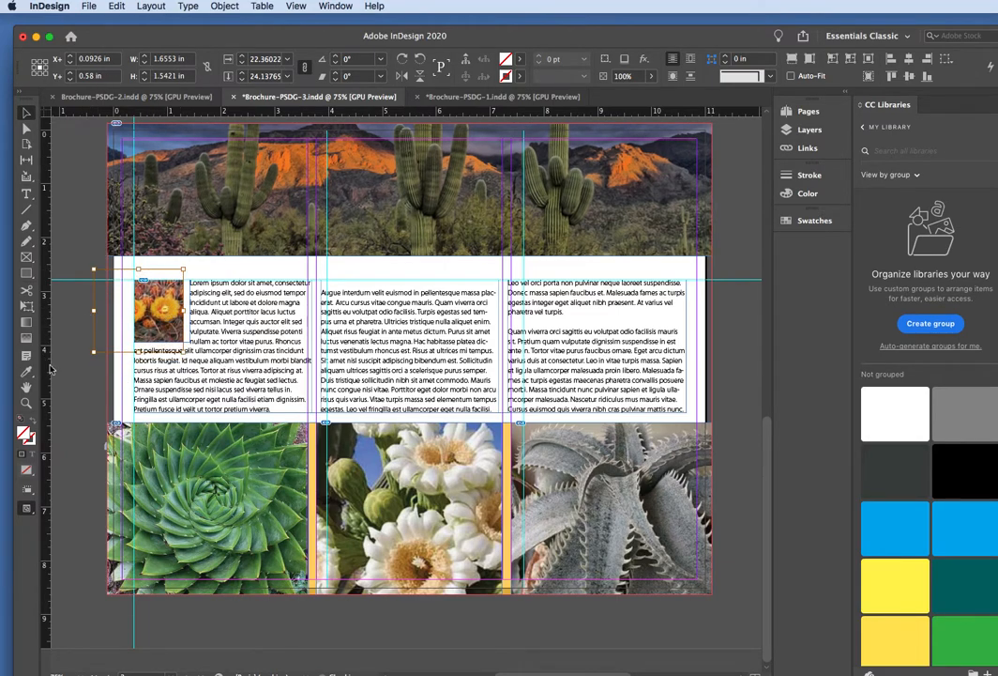
click(98, 389)
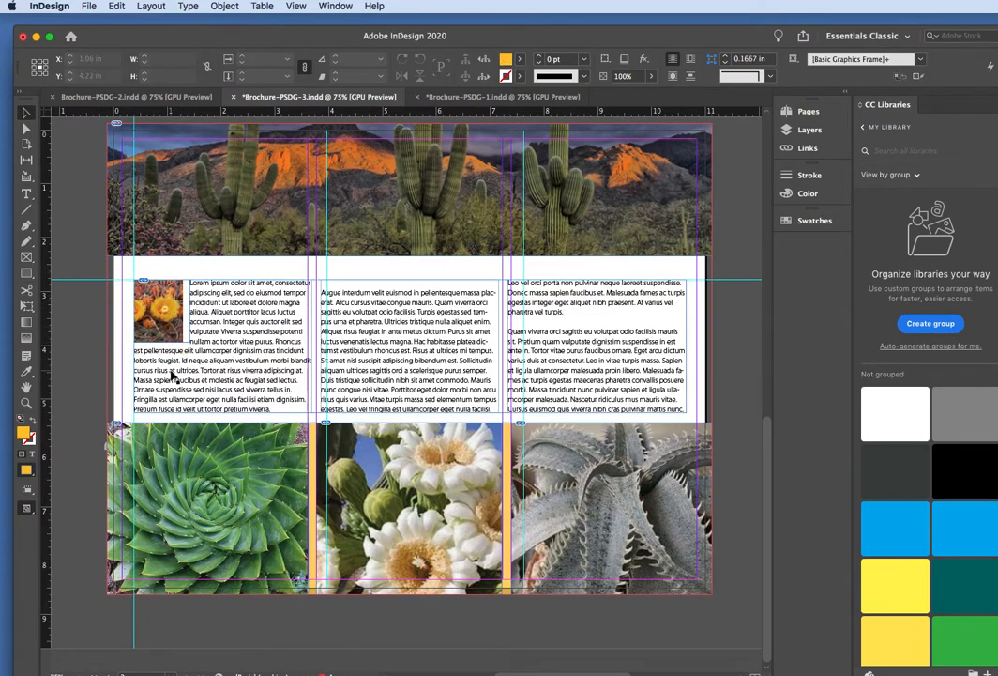
Step: Clear the selection and switch the document's screen mode from Normal to Preview
click(359, 306)
click(71, 513)
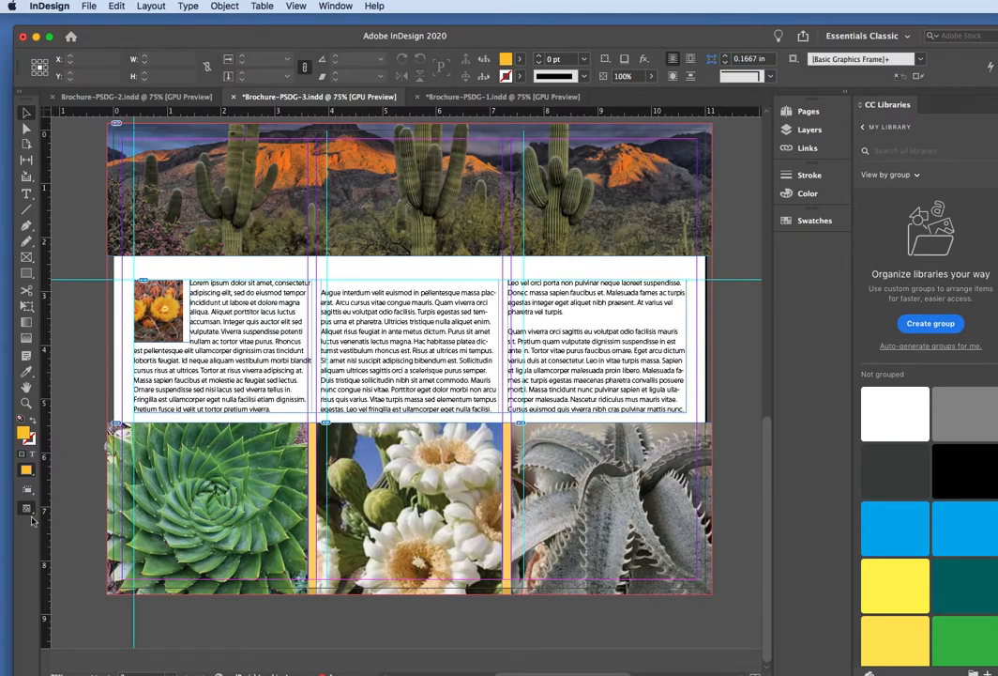
click(32, 515)
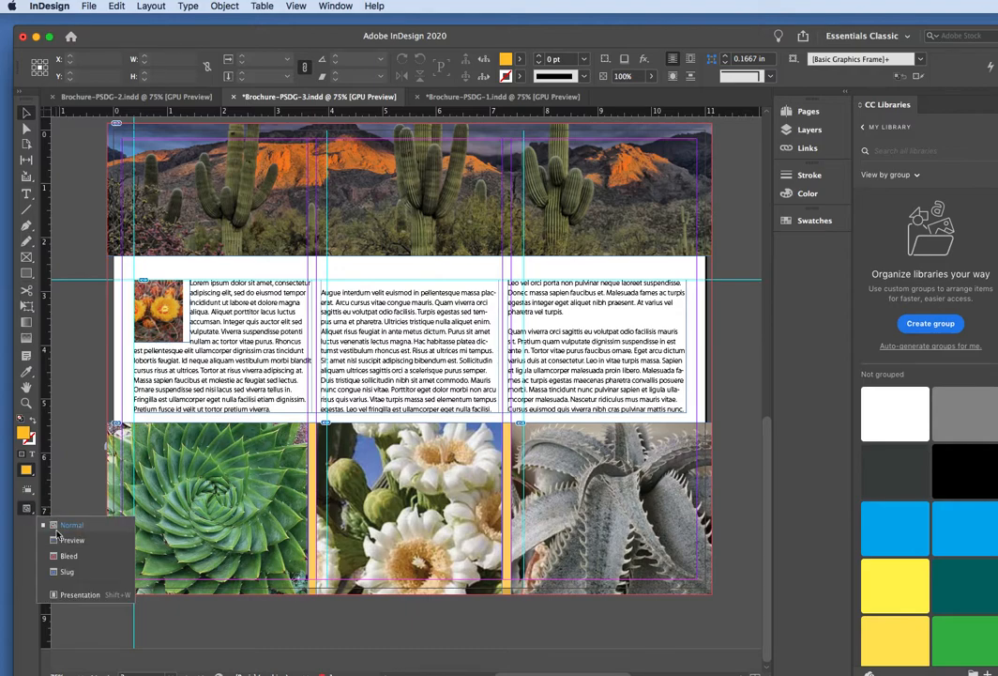
click(70, 541)
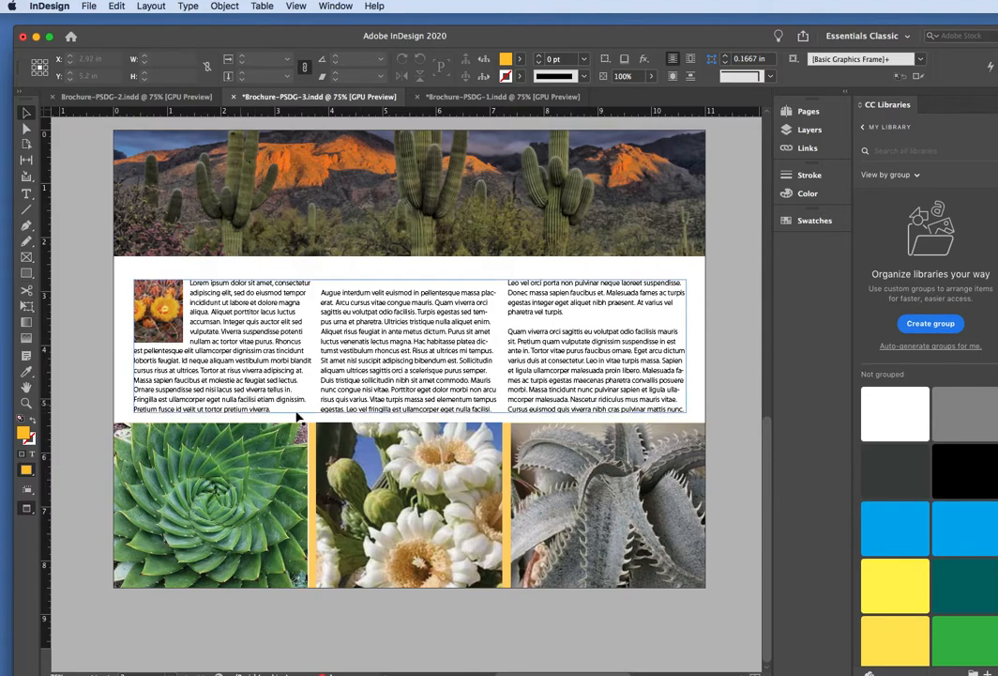
Step: Shorten the three-column text frame from its lower edge to about 2.32 in high
click(413, 413)
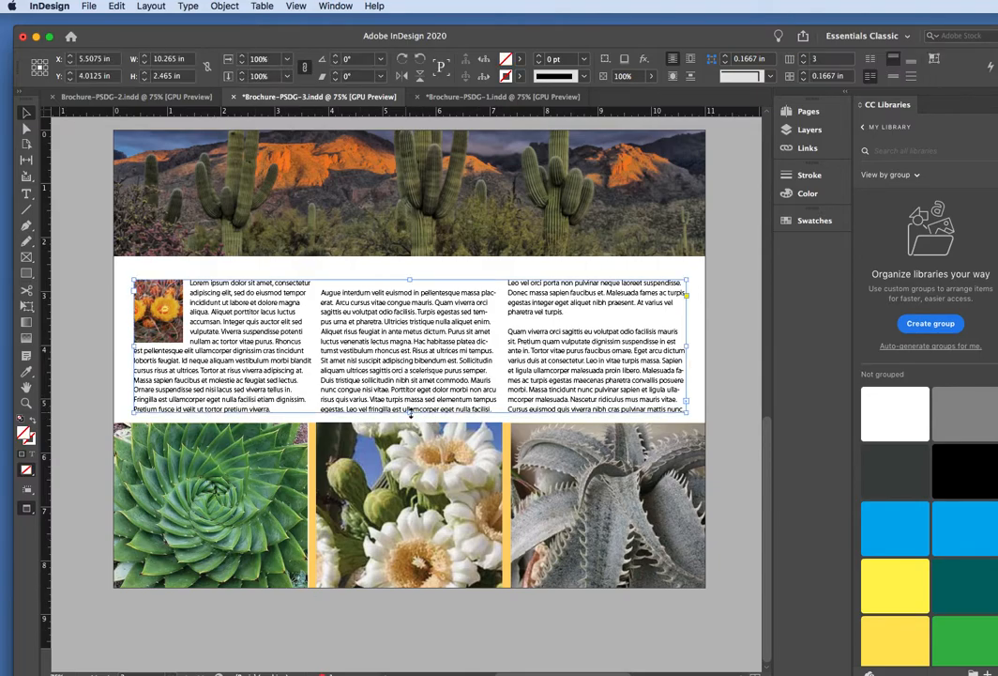
drag(409, 409, 412, 405)
drag(412, 405, 412, 405)
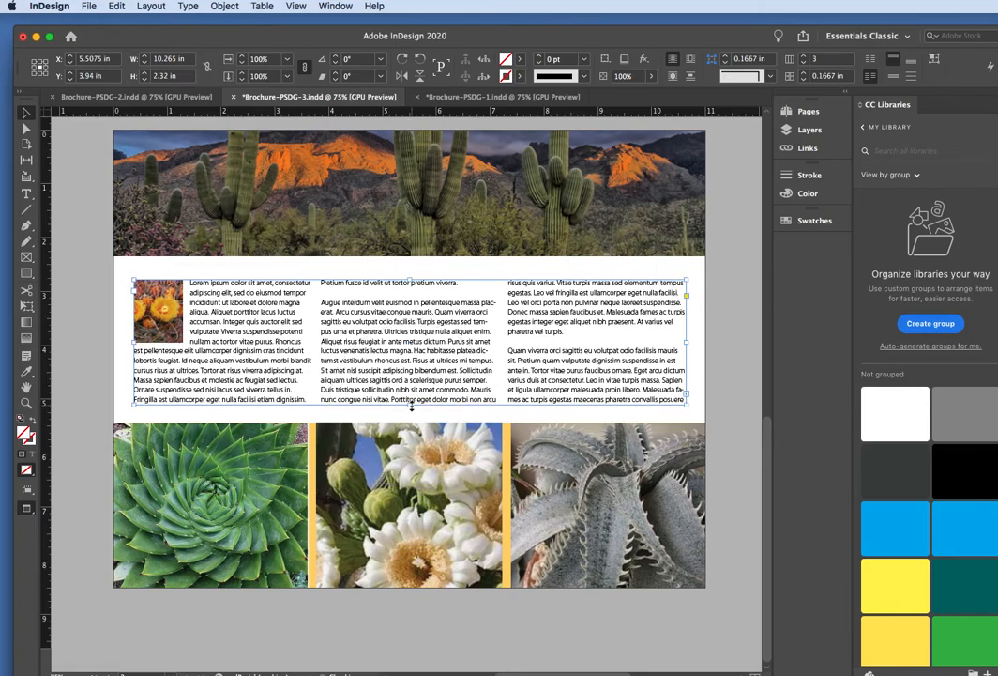
Step: Shorten the spiral succulent photo's frame from its lower edge to about 2.465 in high and deselect it
click(313, 468)
click(264, 481)
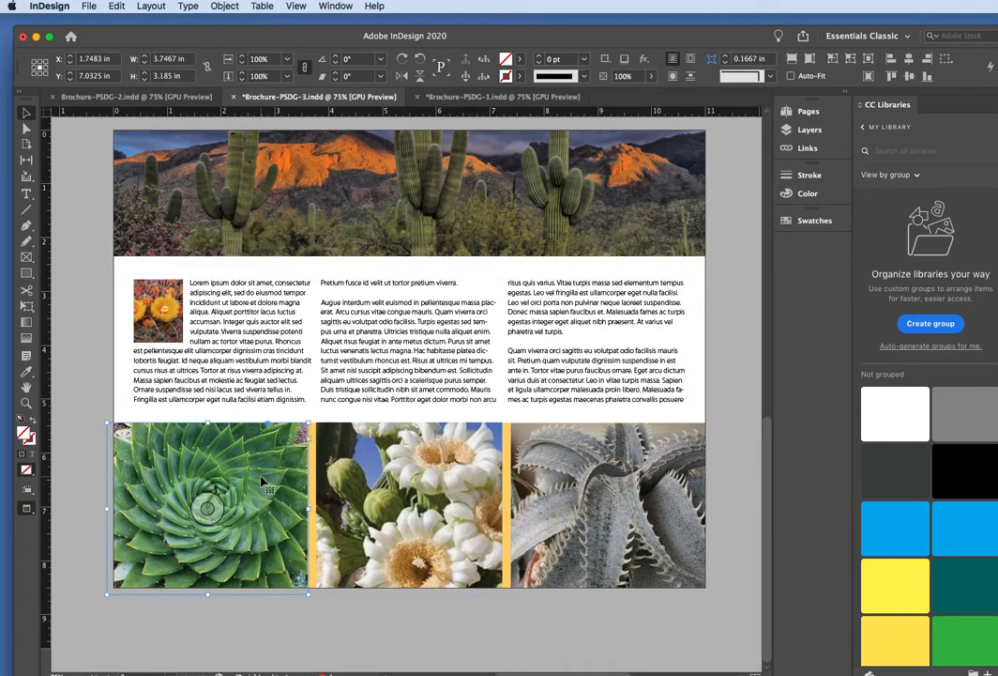
drag(208, 594, 217, 559)
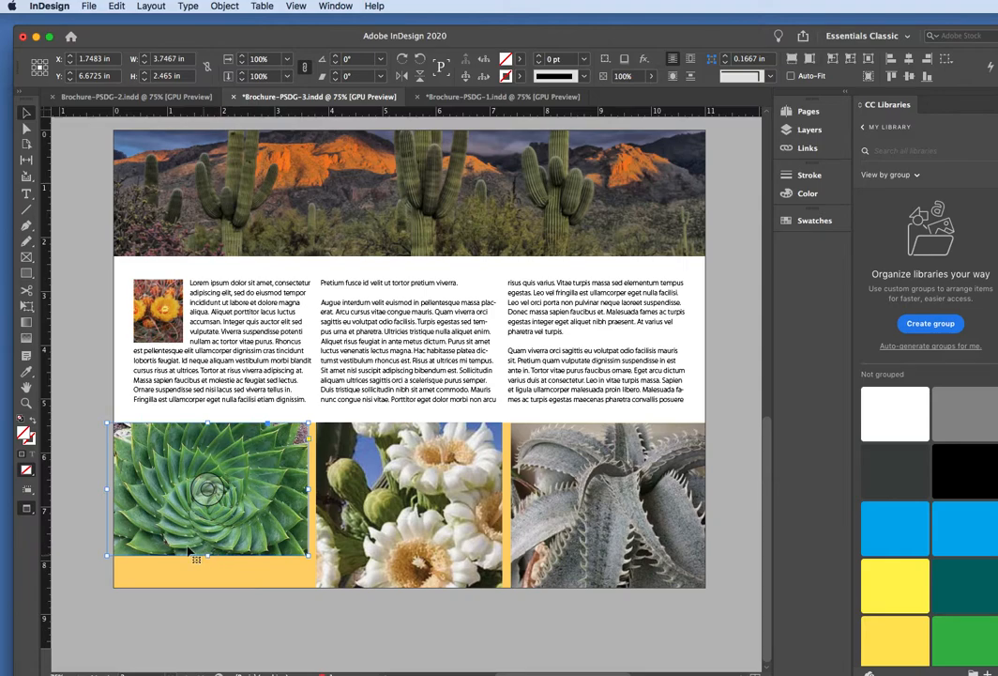
click(97, 499)
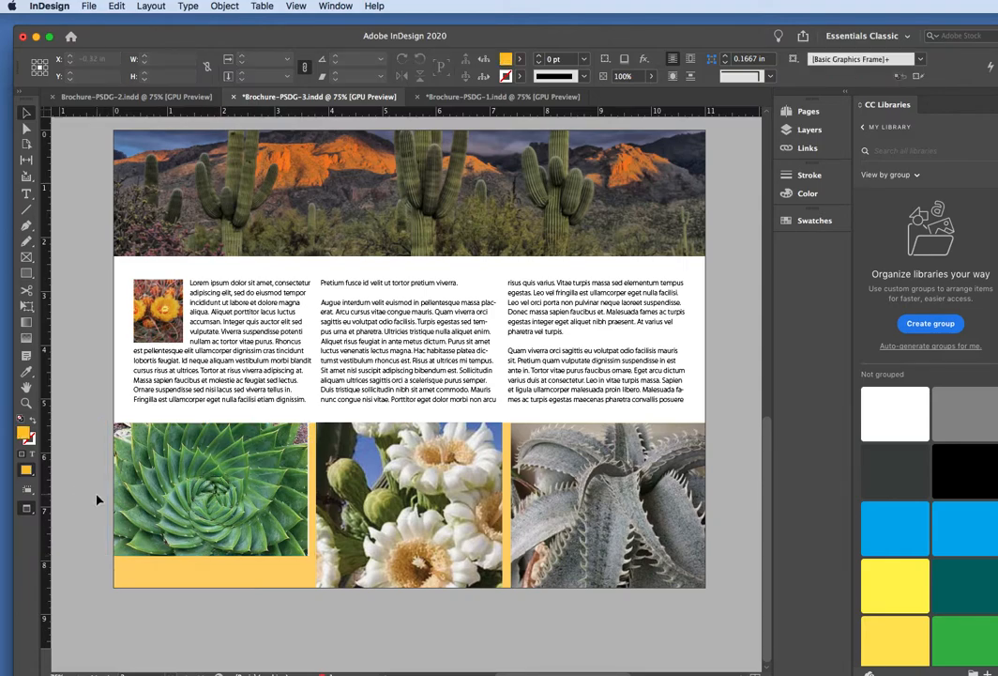
Step: View the inside page in Presentation mode and return to the Preview screen mode
click(32, 514)
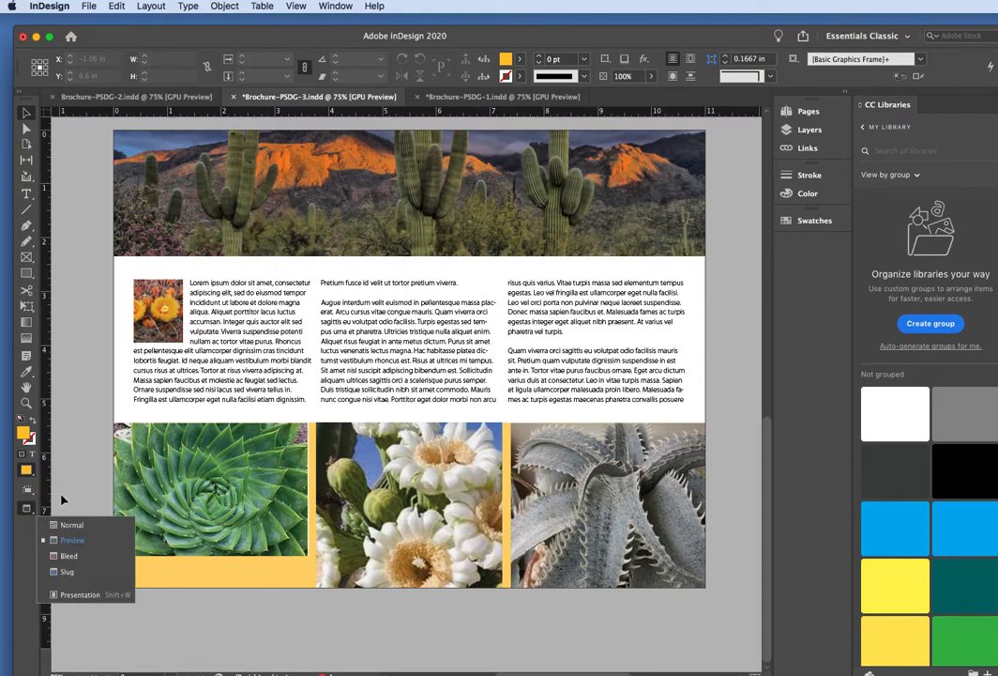
click(71, 545)
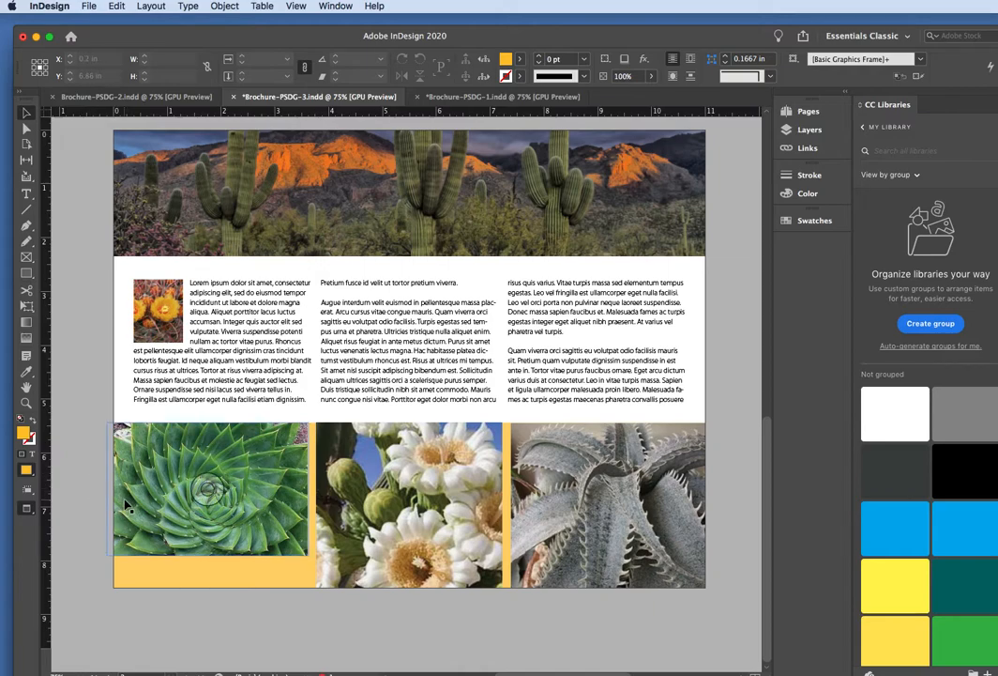
key(shift+w)
key(Escape)
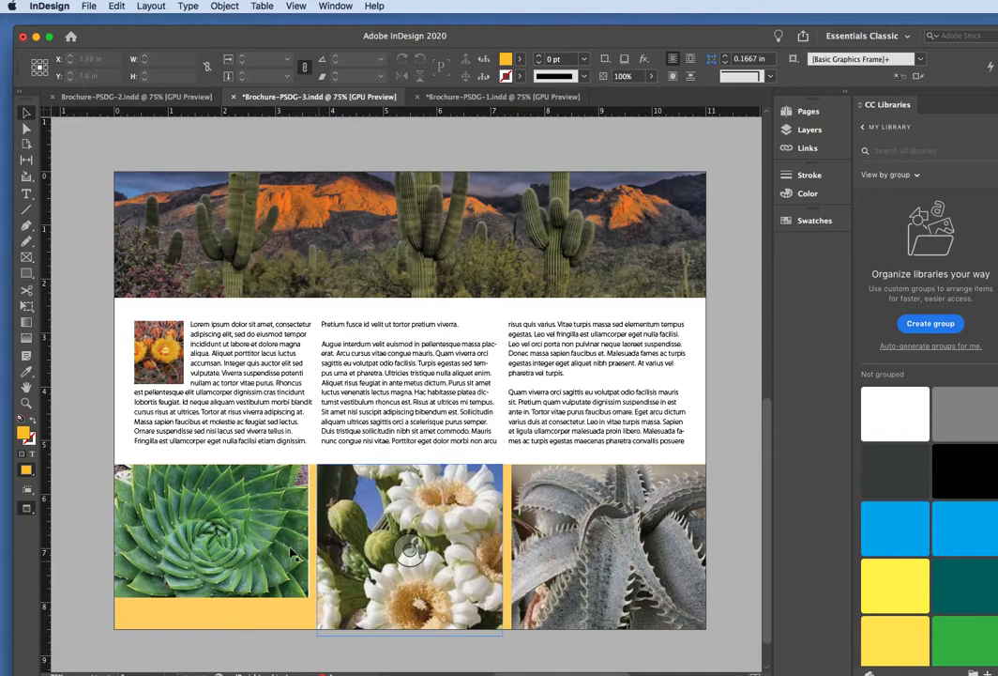
Step: Nudge the spiral succulent image very slightly inside its frame and clear the selection
click(263, 518)
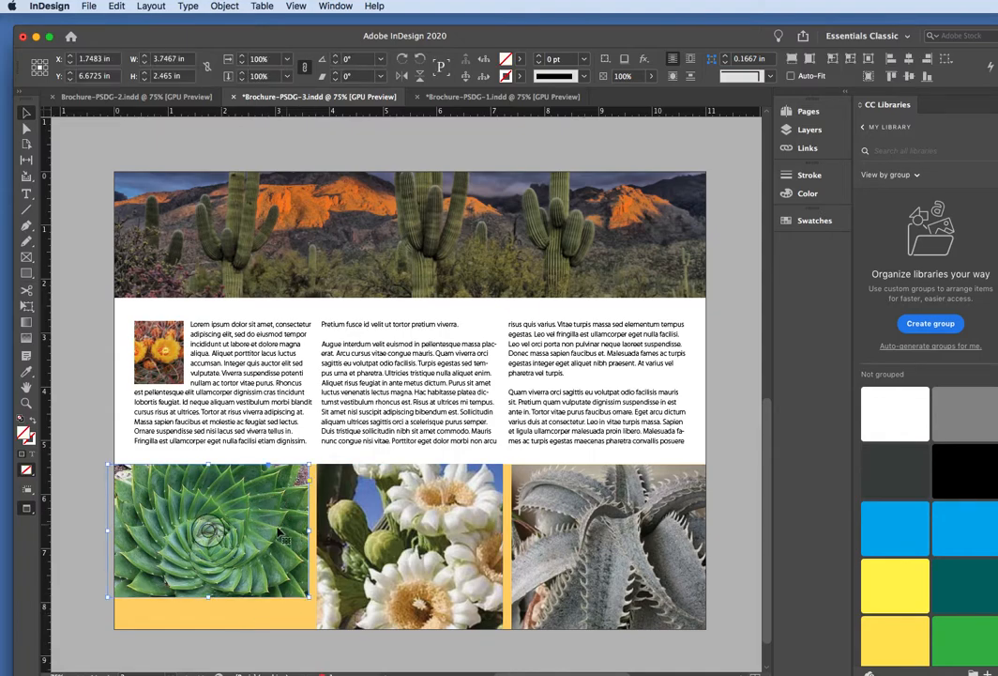
drag(216, 529, 218, 531)
click(72, 501)
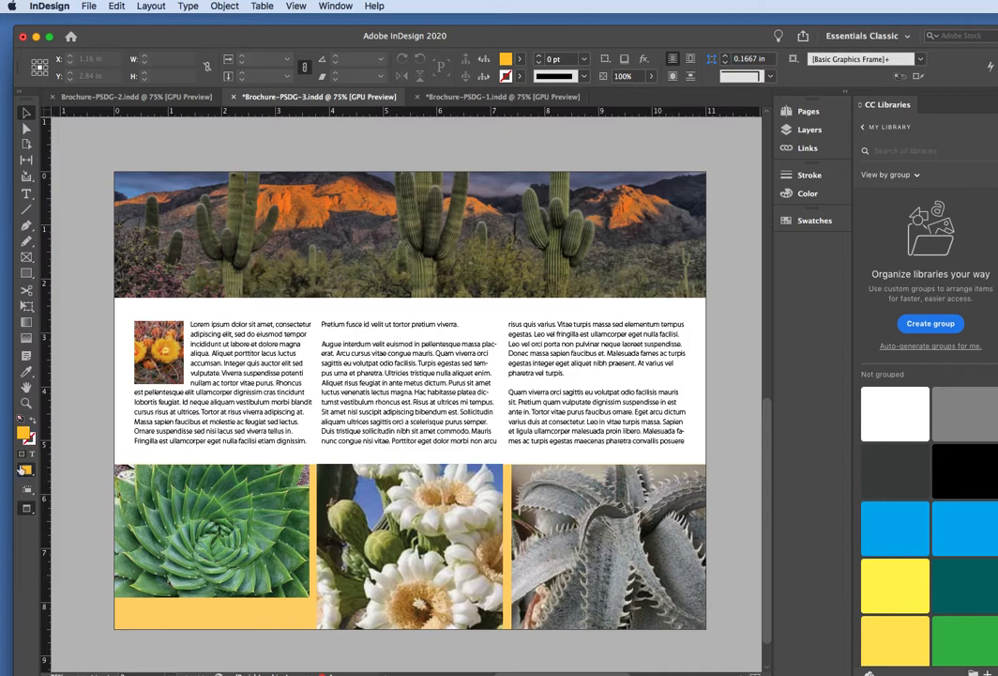
Step: Switch the document to Normal screen mode and place a horizontal guide at 7.75 in across the inside page
drag(33, 518, 57, 584)
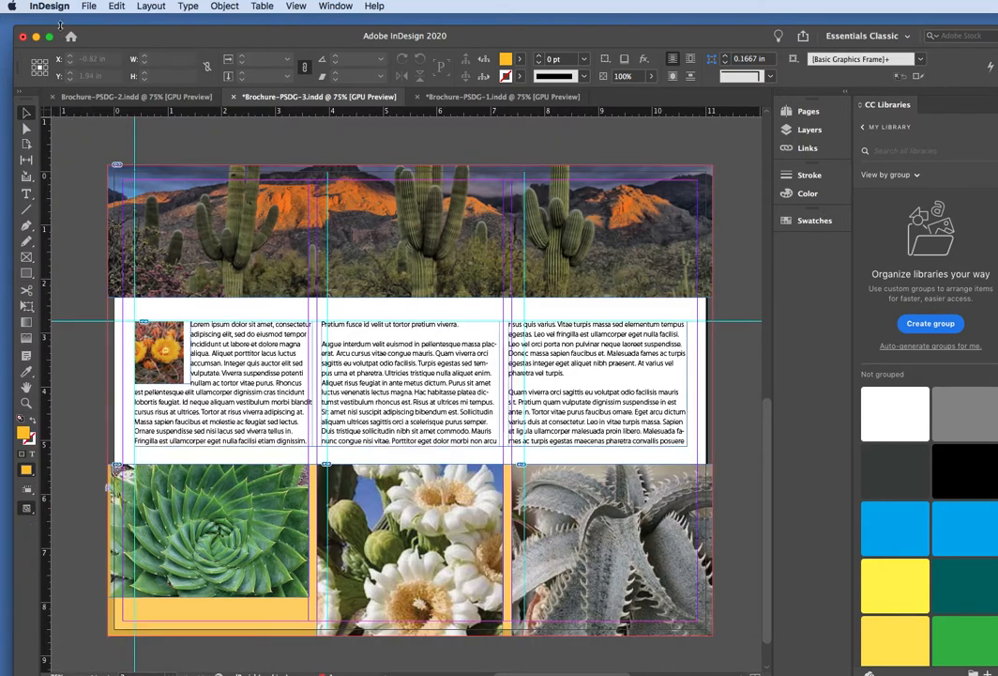
drag(84, 112, 61, 593)
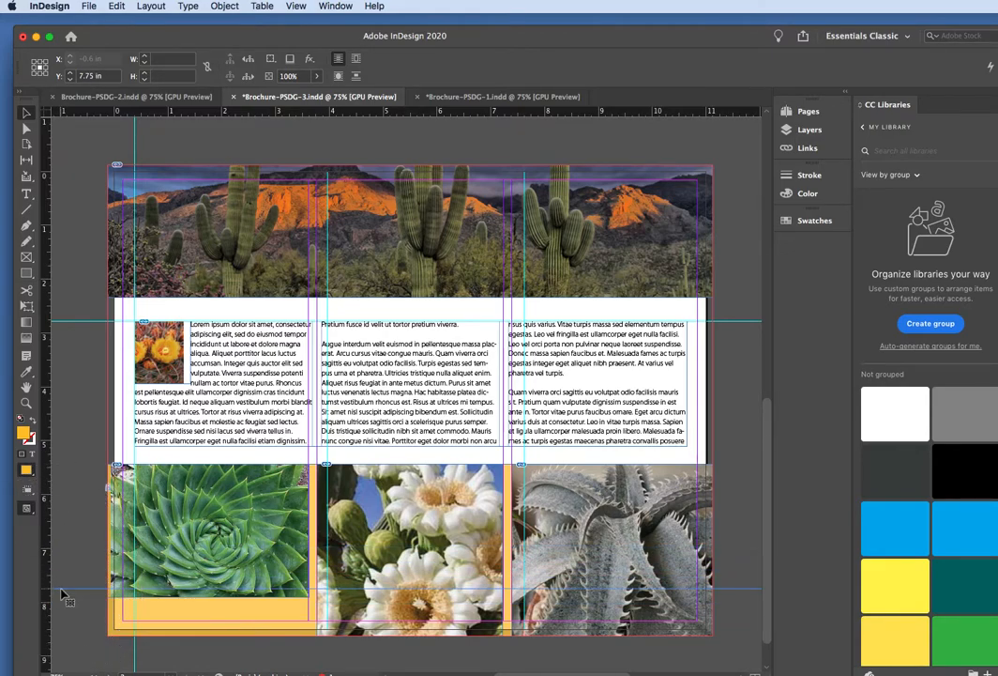
Step: Shorten the three plant photo frames beneath the text so their lower edges meet the 7.75 in guide, about 2.31 in high, and deselect
click(206, 593)
drag(210, 597, 210, 589)
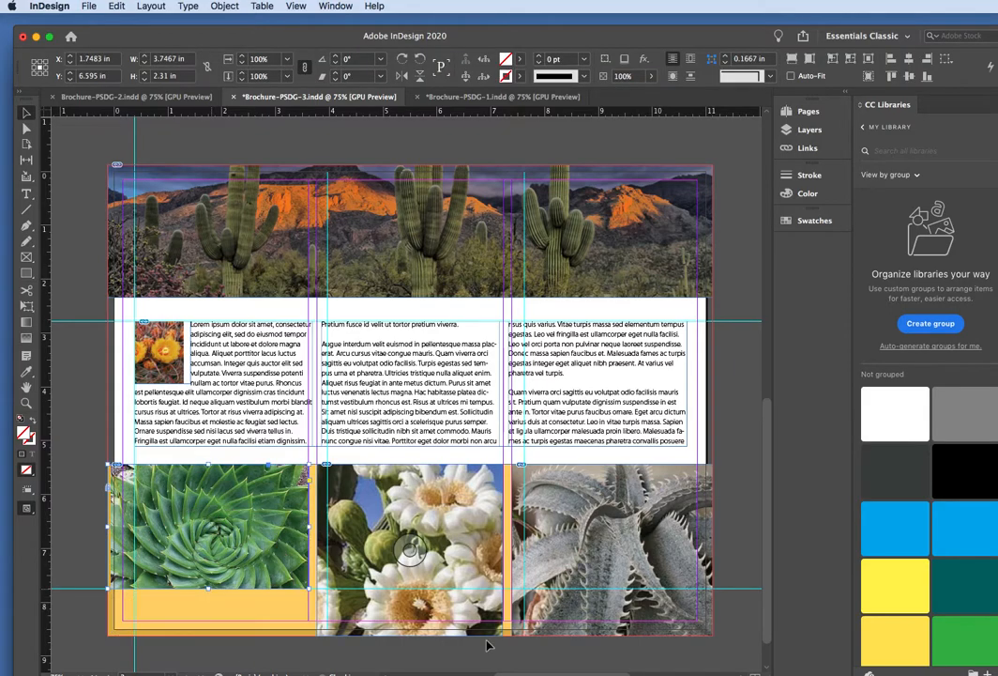
click(410, 547)
drag(410, 636, 410, 589)
click(608, 583)
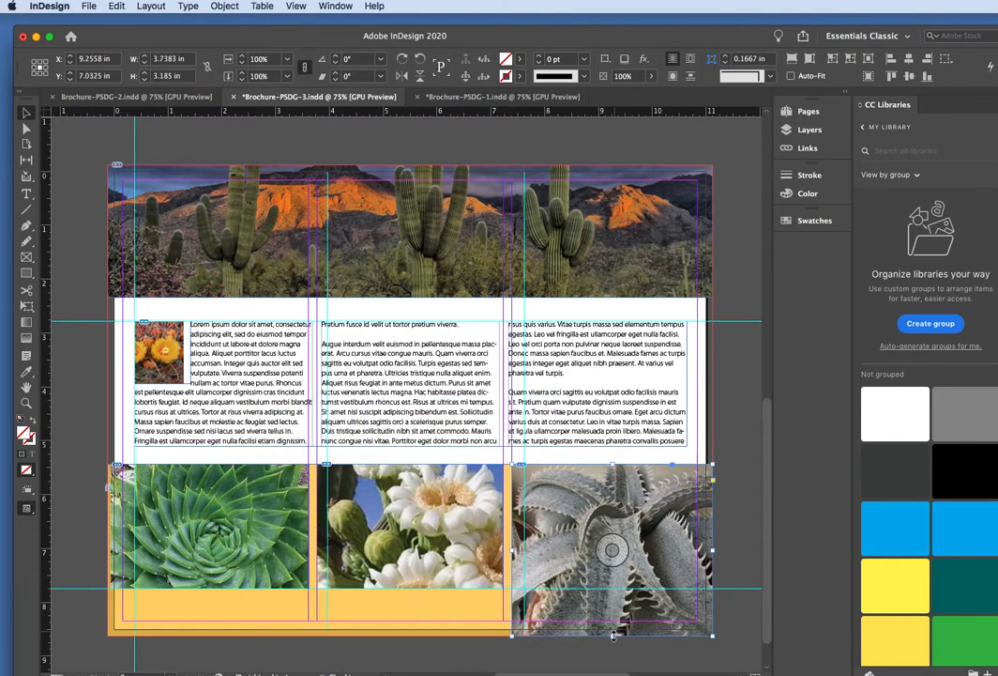
drag(613, 637, 613, 588)
click(738, 641)
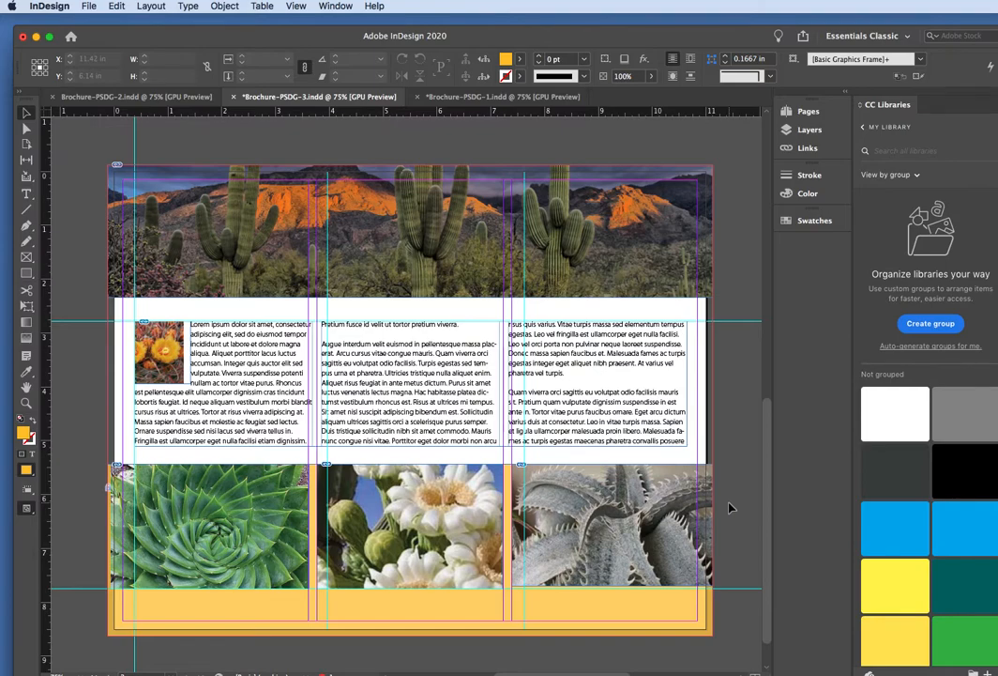
Step: Stretch the spiral succulent image slightly to the left to fill its frame's left edge, and deselect it
click(207, 526)
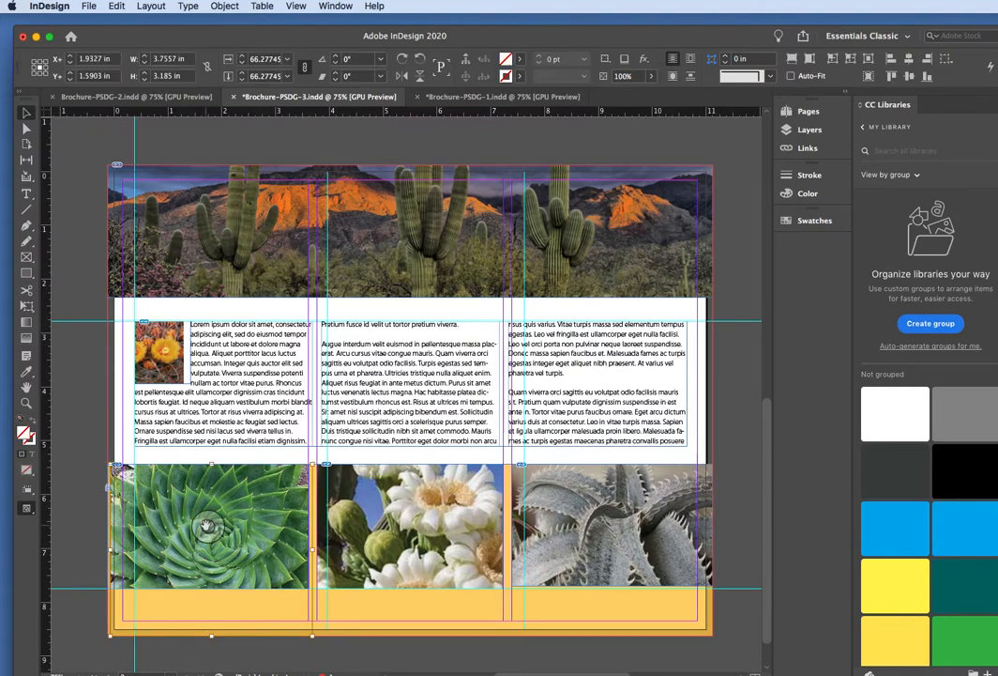
drag(111, 552, 108, 553)
click(93, 546)
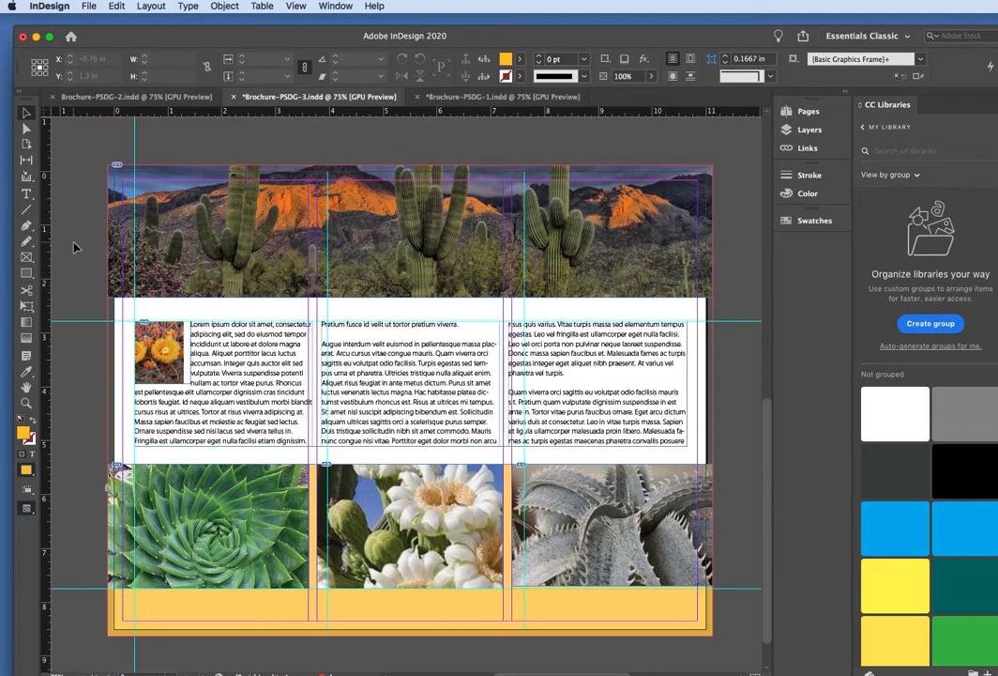
Step: Start a new paragraph at "Tortor at risus" in the first column with a blank line above, and extend the text frame to about 2.465 in high
click(26, 193)
click(263, 345)
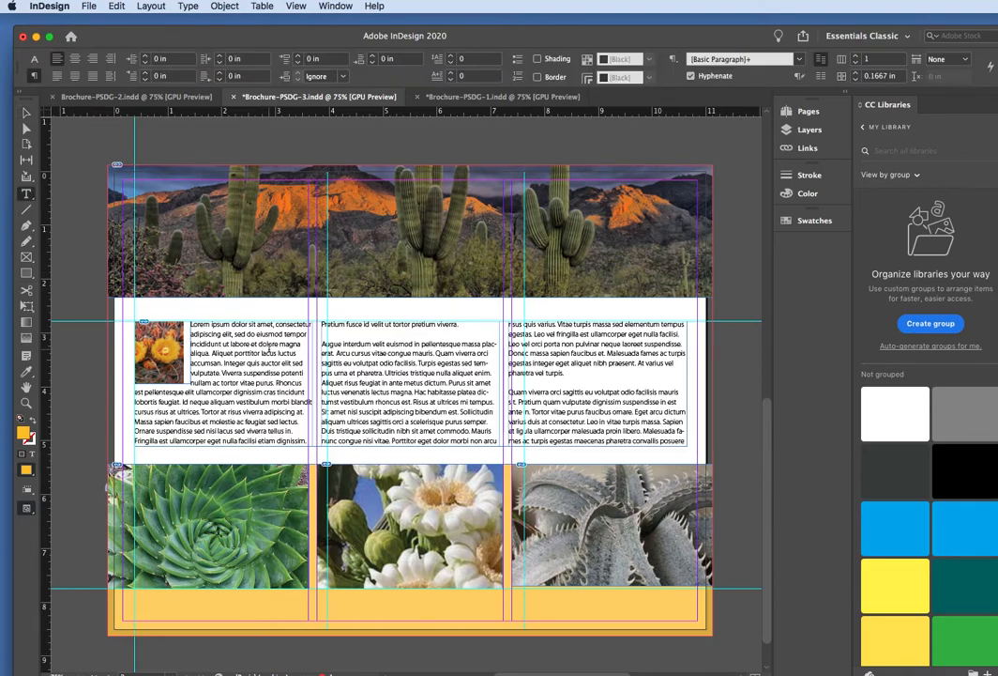
click(269, 350)
click(202, 412)
key(Return)
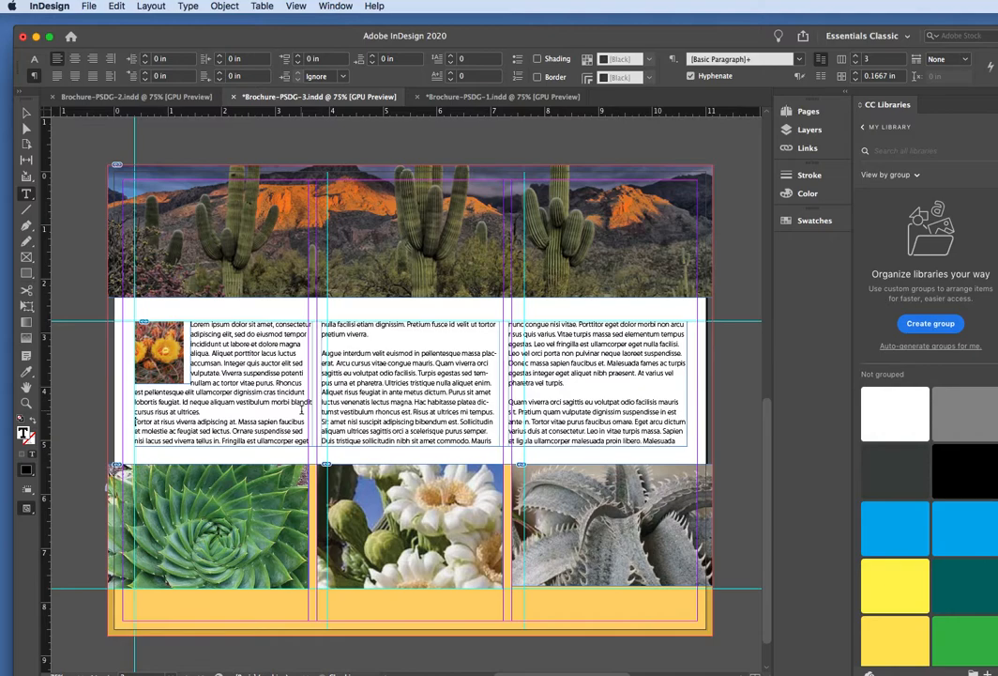
key(Return)
key(Escape)
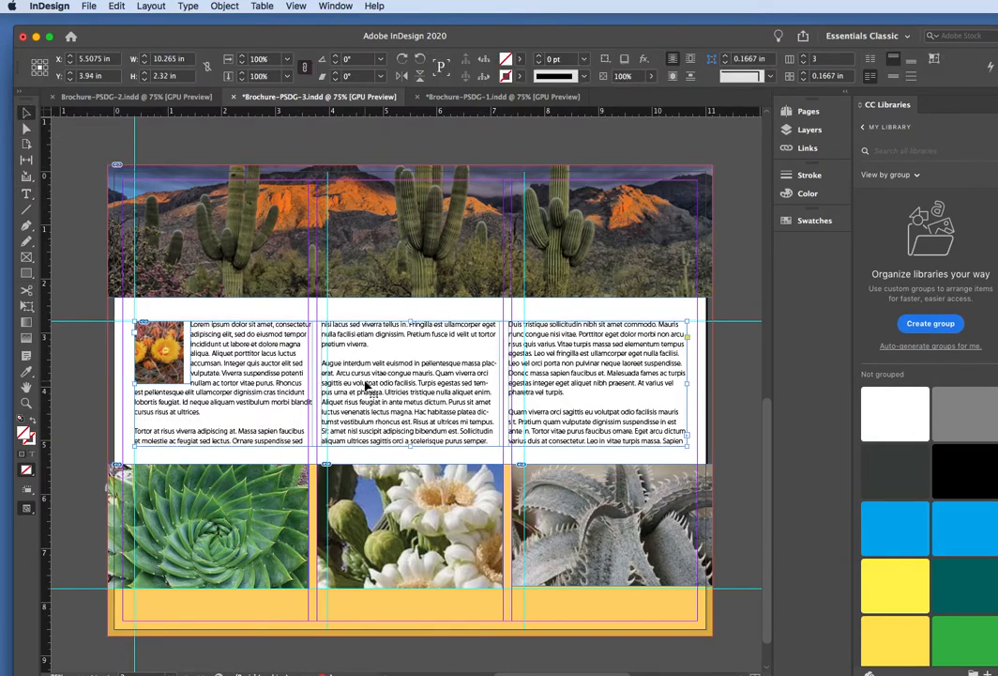
drag(411, 447, 412, 457)
click(54, 309)
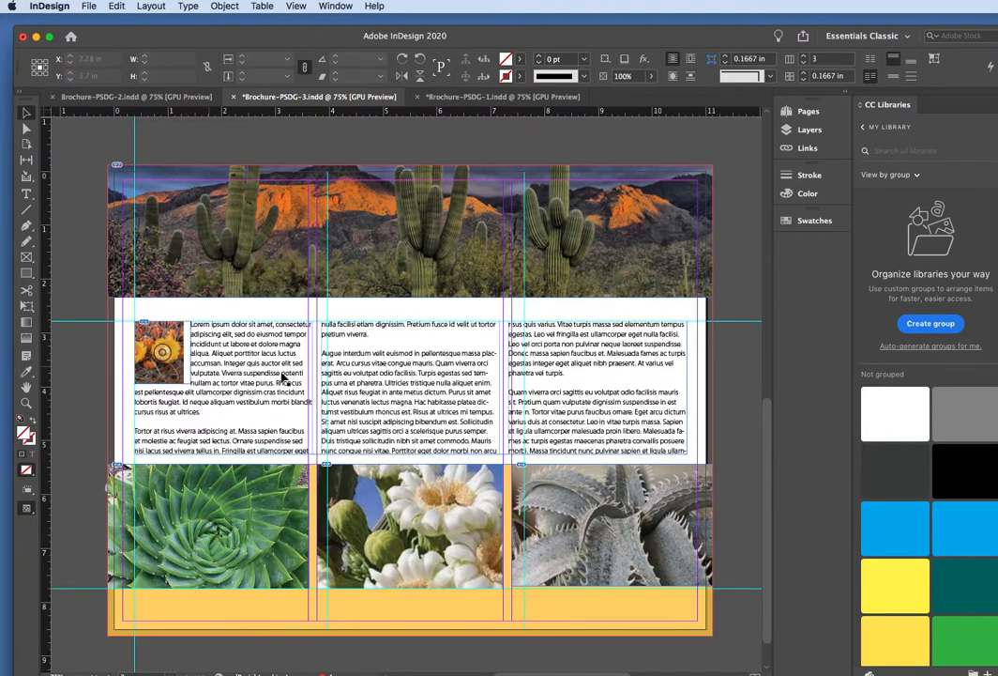
Step: Start a new paragraph at "Risus at ultrices mi tempus" in the second column with a blank line above it
click(22, 193)
click(421, 423)
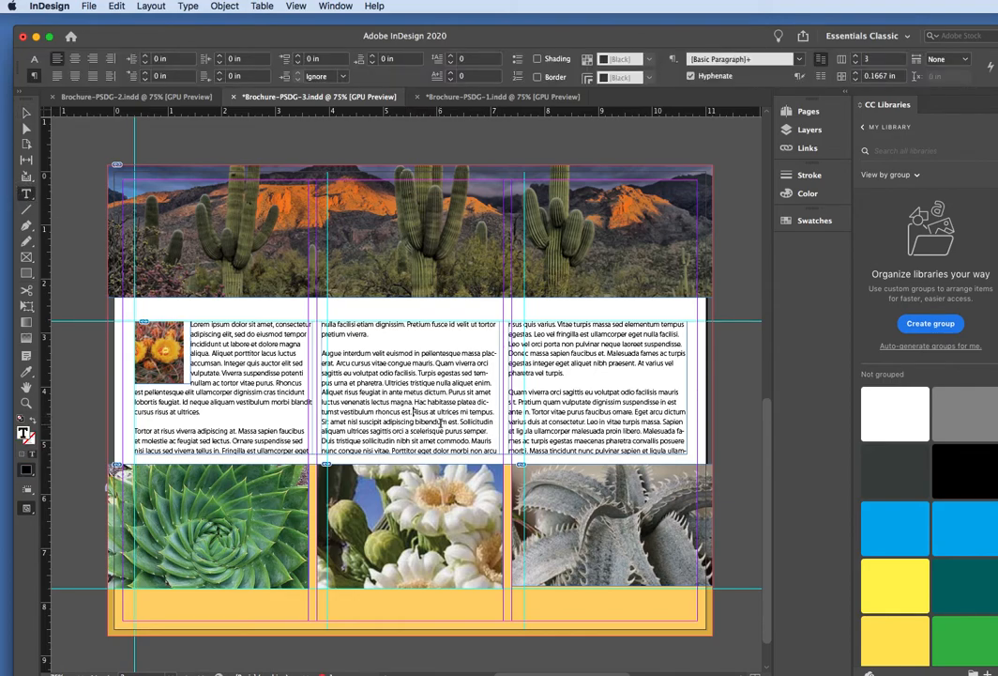
key(Return)
key(Return)
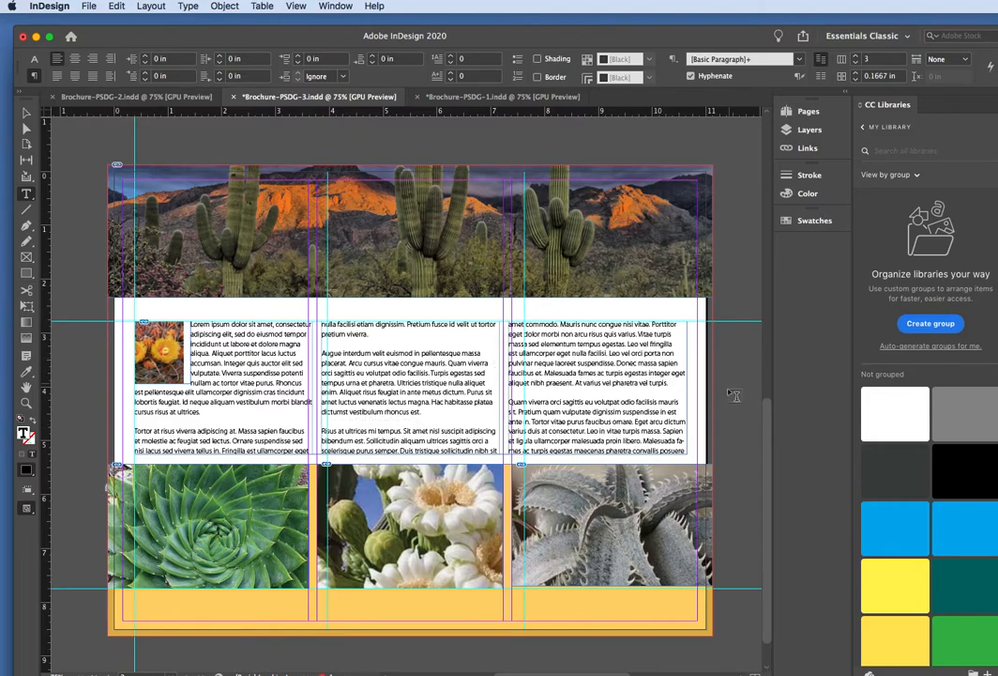
Step: Draw a new text frame about 3.16 by 2.74 in beneath the three-column text on the cover-side page's white panel
scroll(733, 394, down, 2)
scroll(733, 402, up, 10)
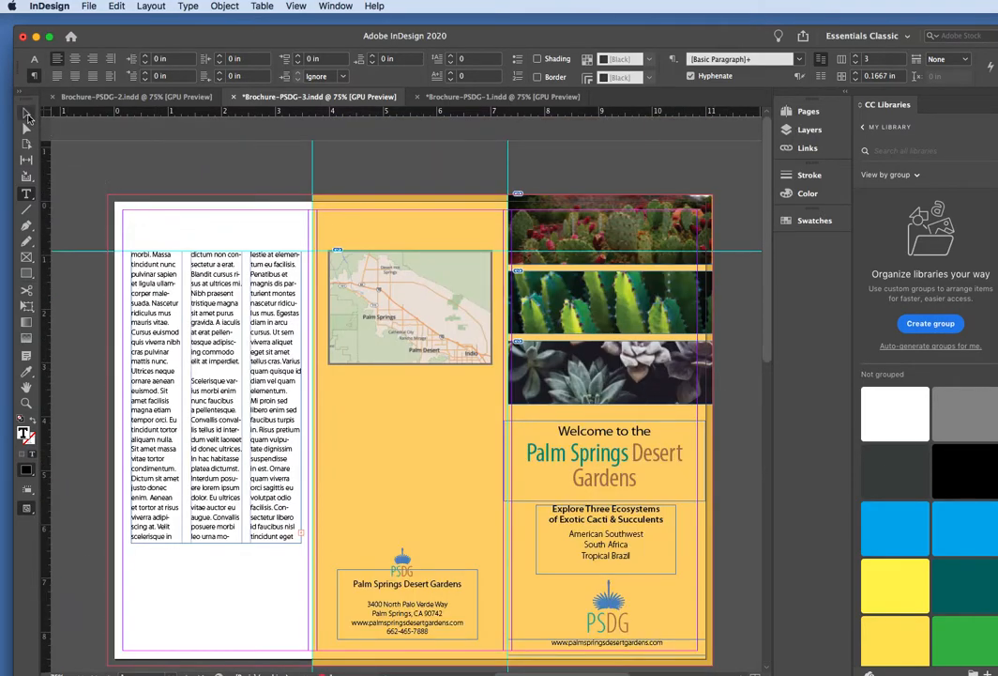
key(Escape)
scroll(125, 186, down, 10)
scroll(125, 187, up, 8)
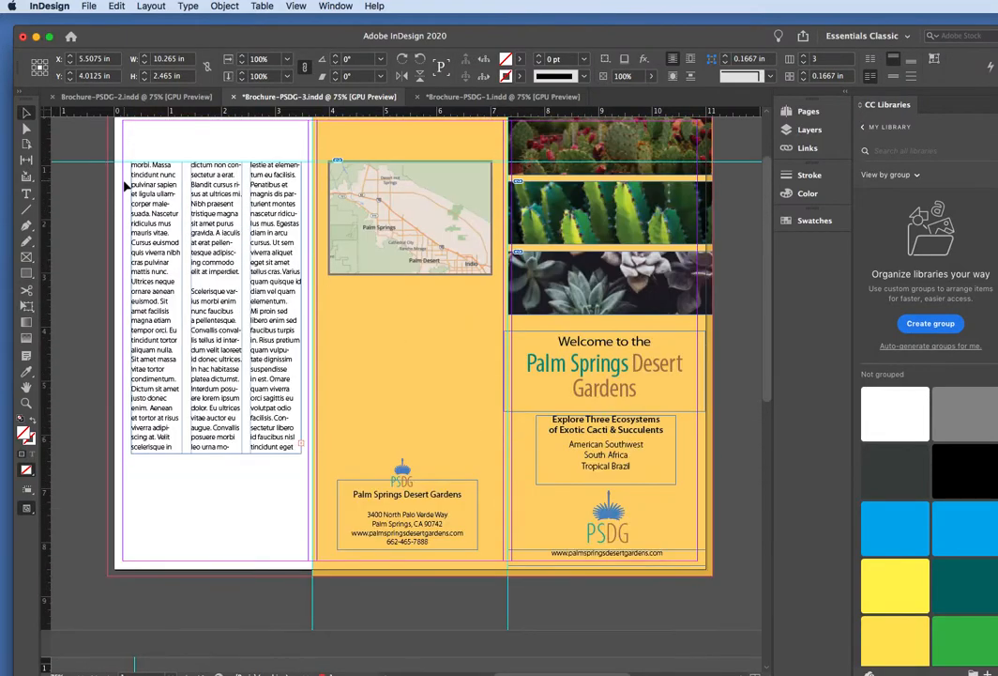
click(26, 193)
drag(131, 461, 296, 601)
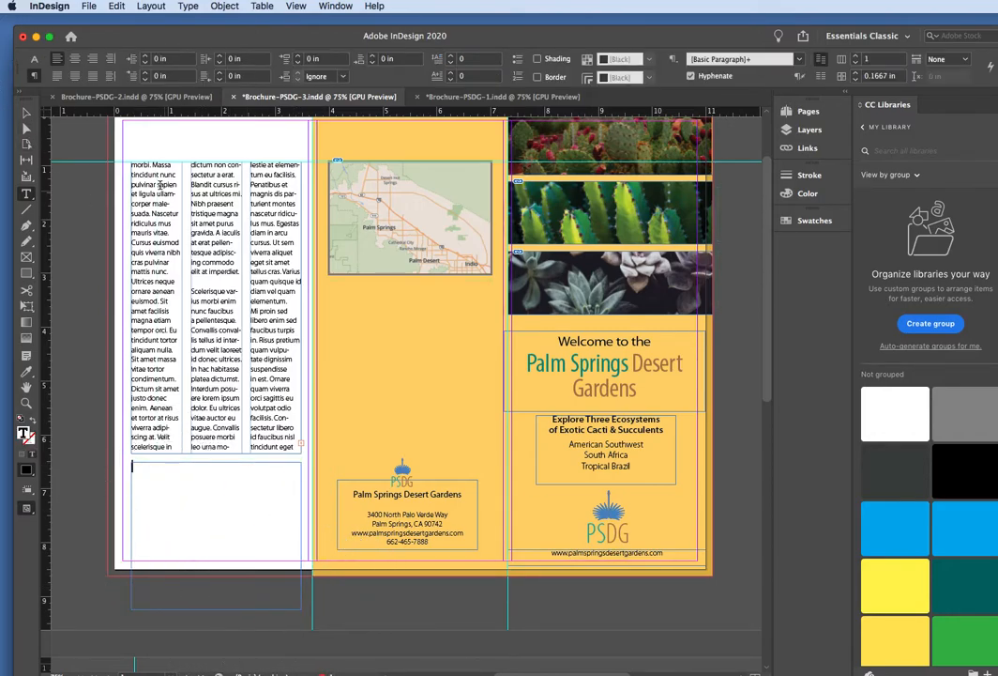
Step: Copy all the visible text of the white panel's three-column frame and paste it into the new single-column frame below
drag(132, 172, 197, 292)
drag(132, 166, 300, 441)
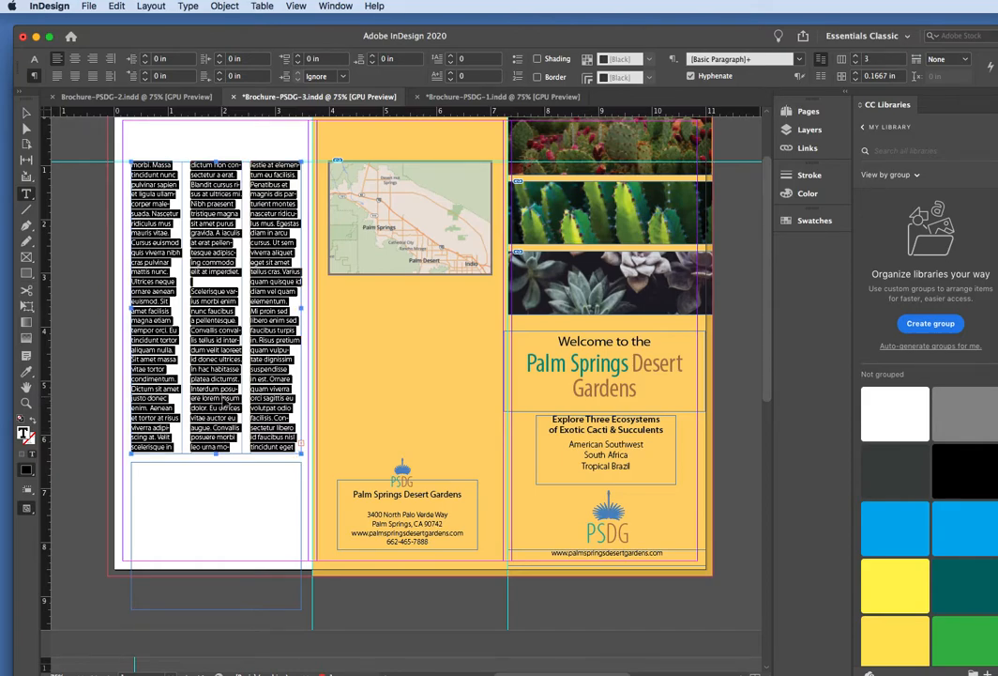
click(155, 477)
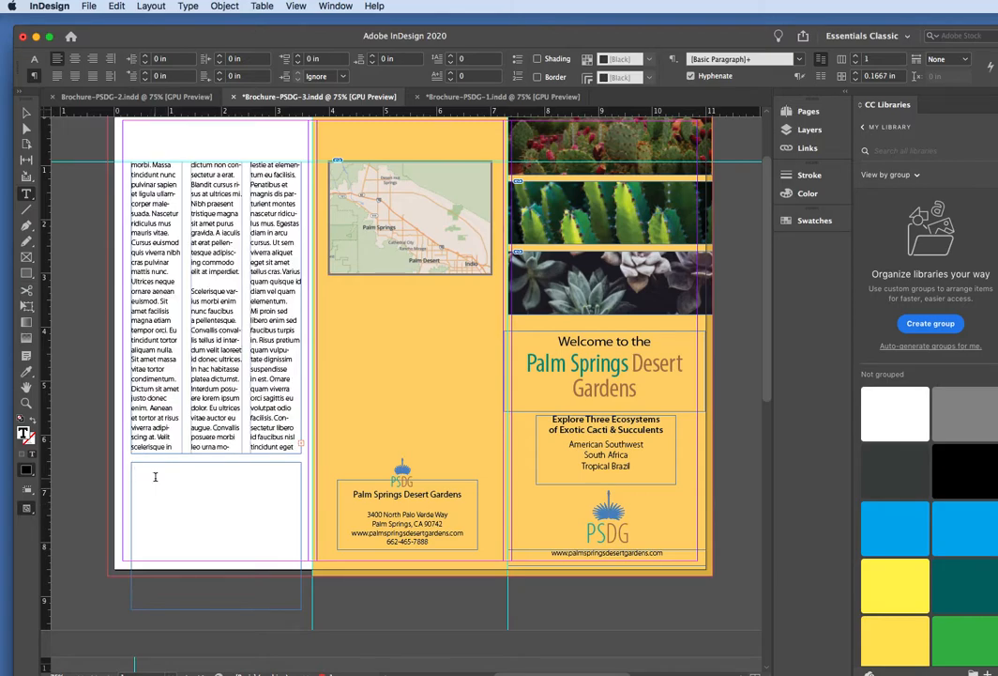
key(cmd+v)
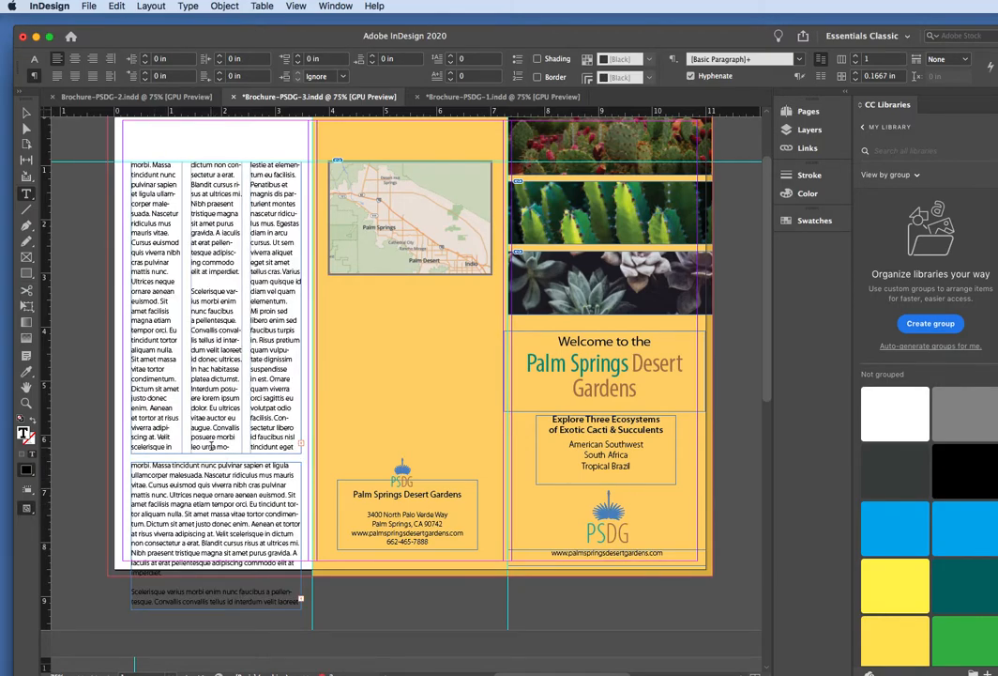
Step: Delete the narrow three-column text frame from the white panel
click(26, 112)
click(225, 234)
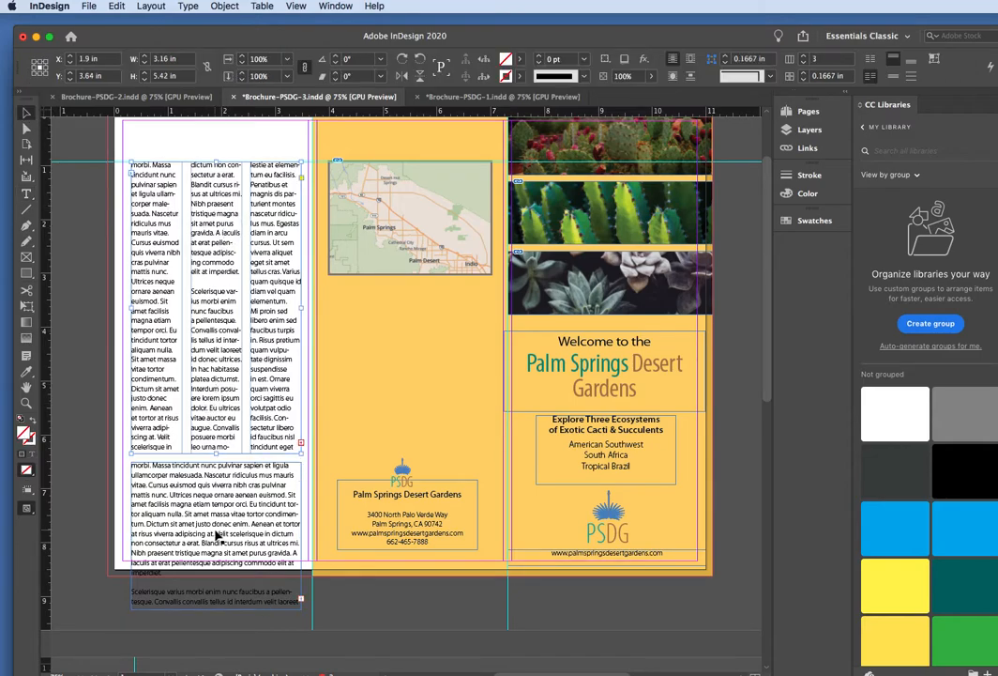
key(Delete)
Step: Move the single-column text frame up to the horizontal guide, extend its lower edge until all the text fits, and deselect it
drag(213, 345, 197, 243)
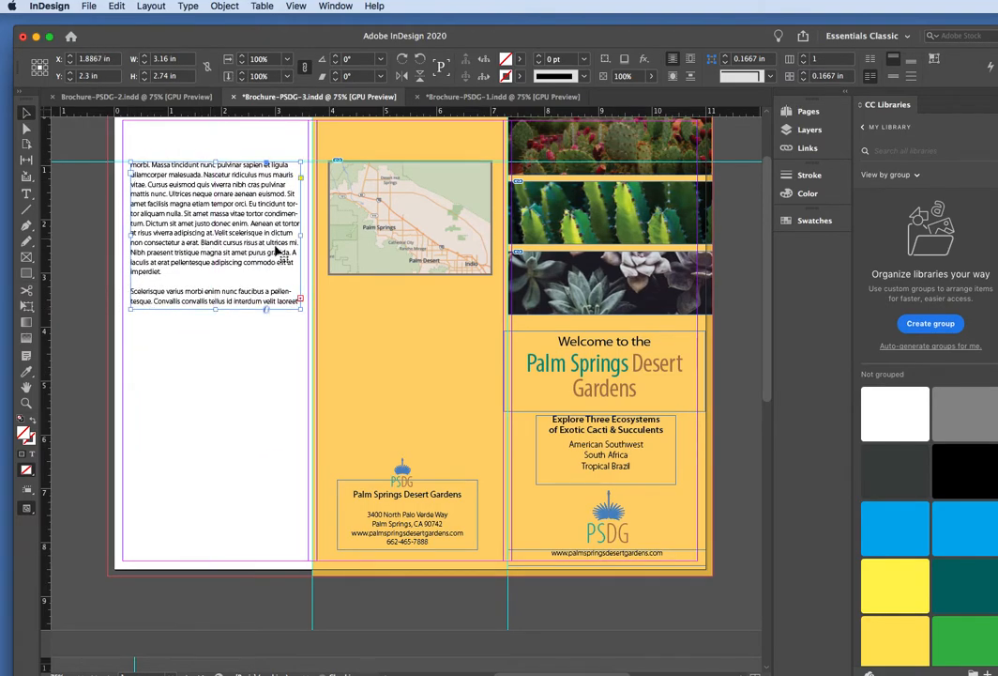
drag(216, 309, 215, 436)
click(64, 367)
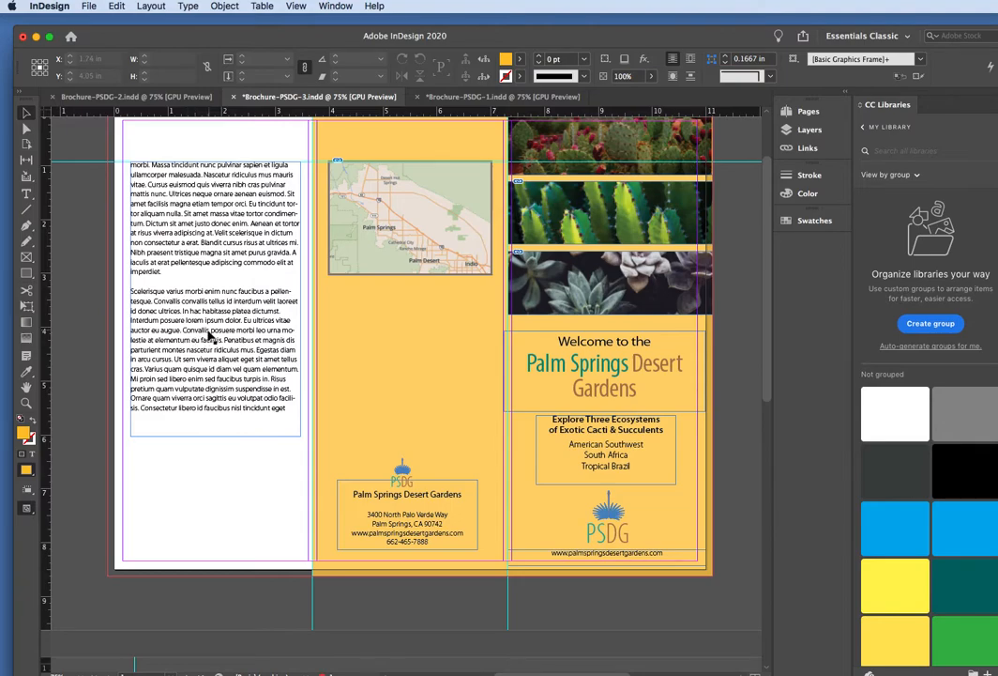
scroll(199, 344, up, 4)
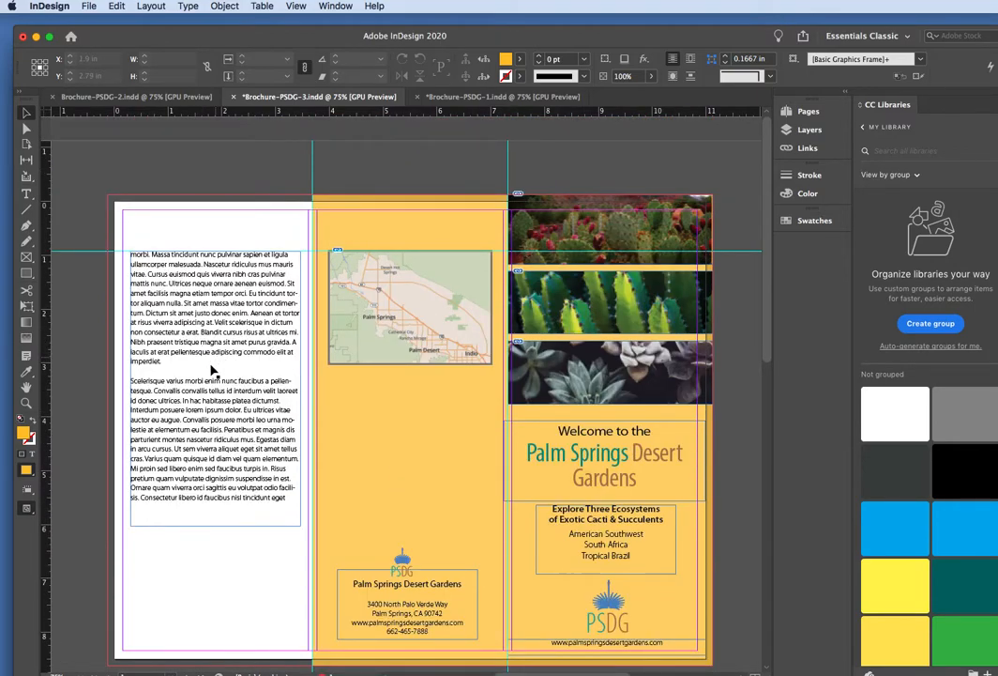
scroll(205, 427, down, 8)
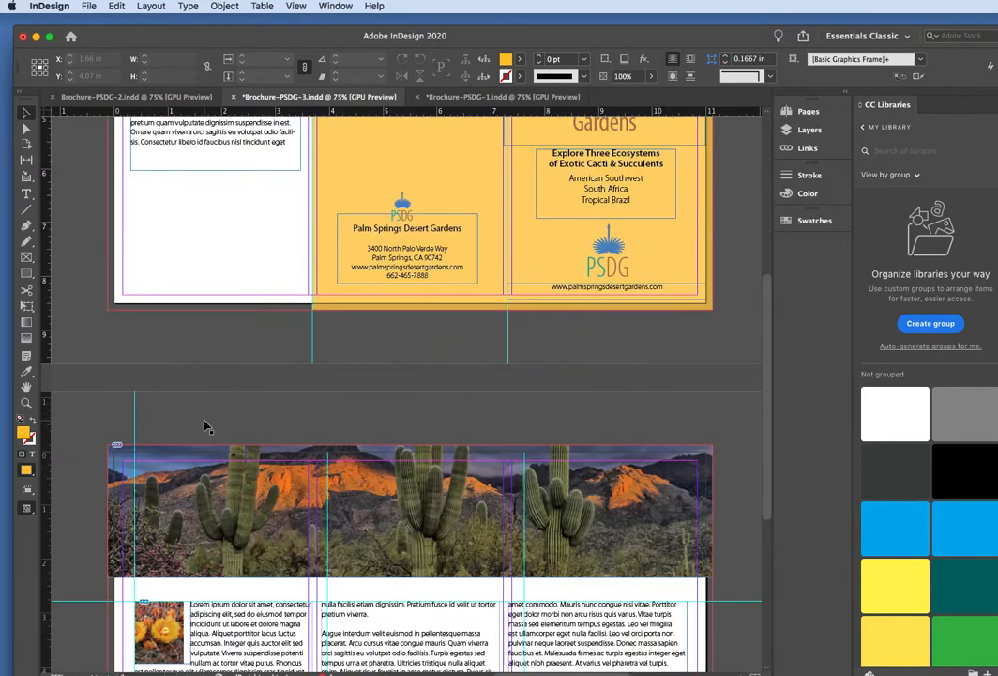
scroll(205, 427, up, 6)
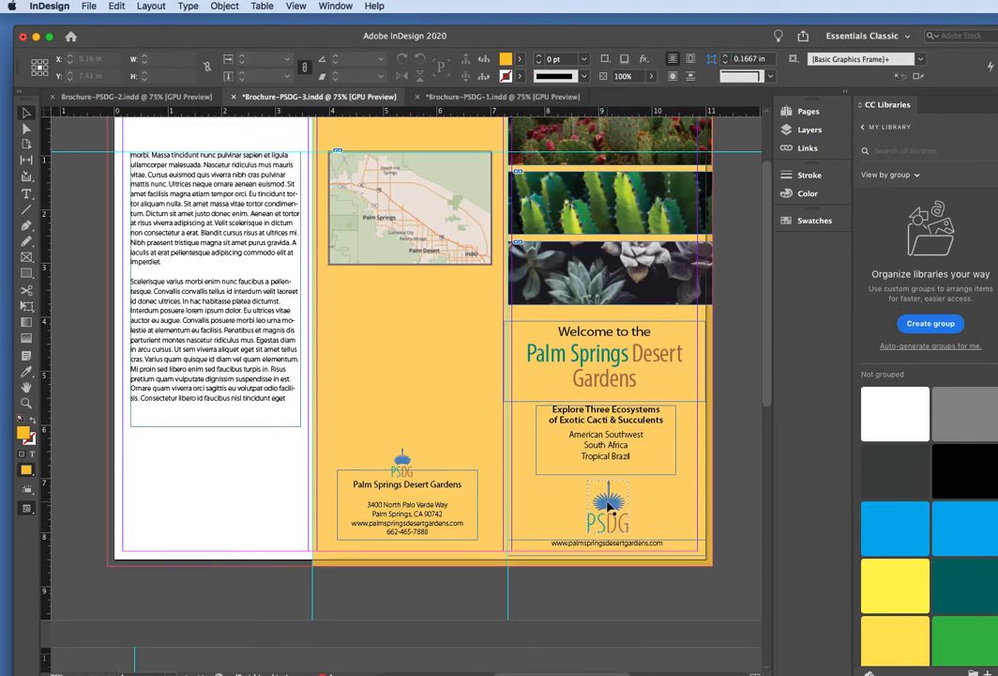
Step: Look over the layout of the cover-side page and the inside page of the current brochure
scroll(68, 424, up, 3)
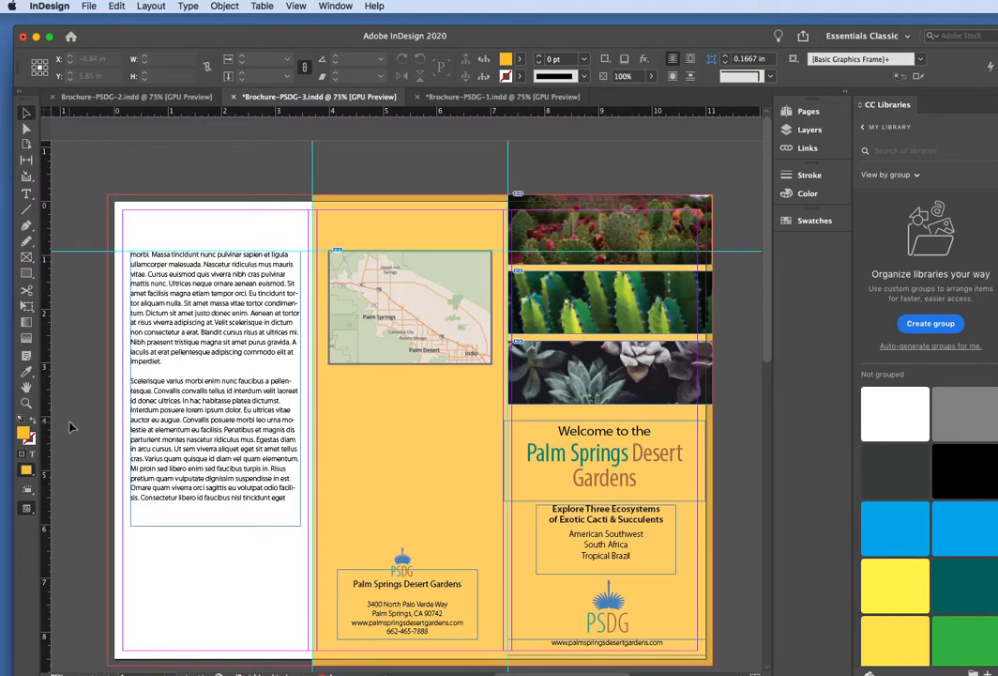
scroll(69, 427, down, 15)
scroll(70, 427, up, 3)
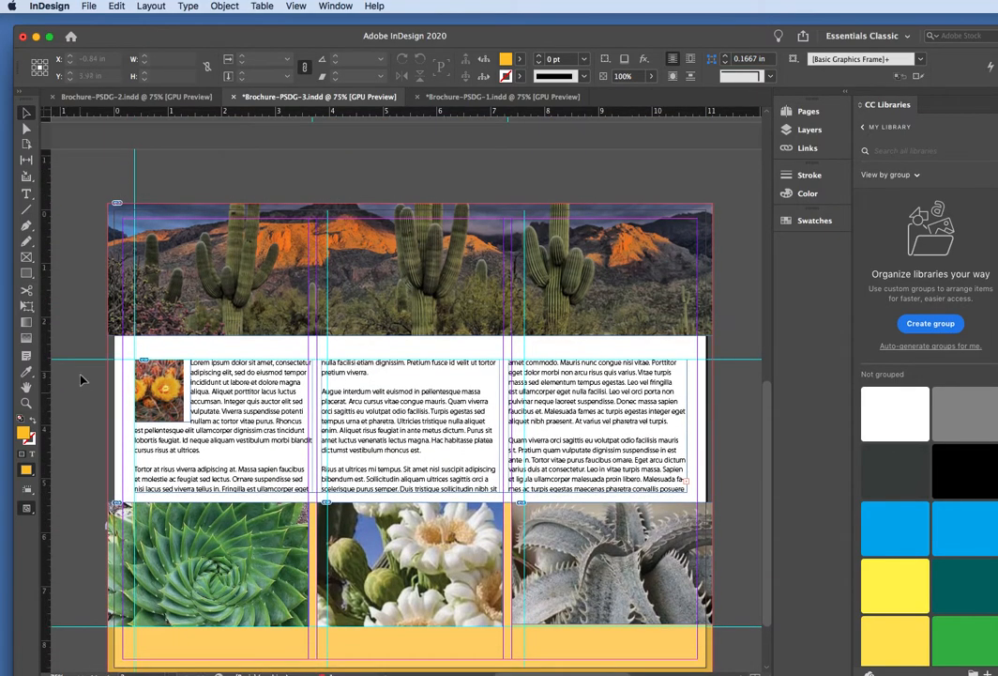
scroll(67, 337, down, 2)
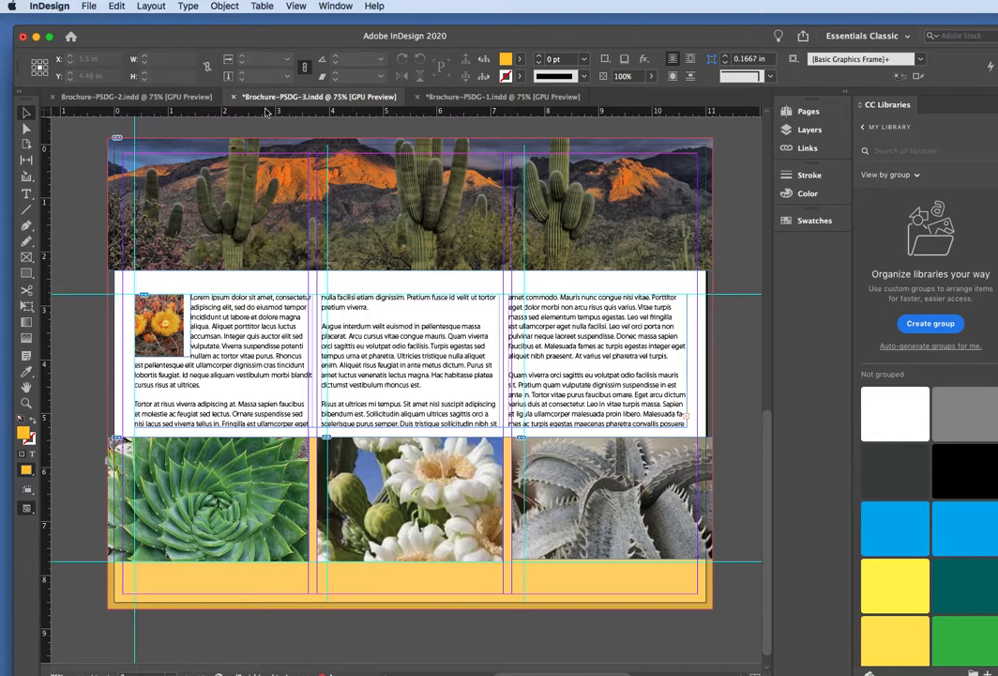
Step: Switch to the Brochure-PSDG-2.indd document and examine the finished layout of its cover-side and inside pages
click(143, 97)
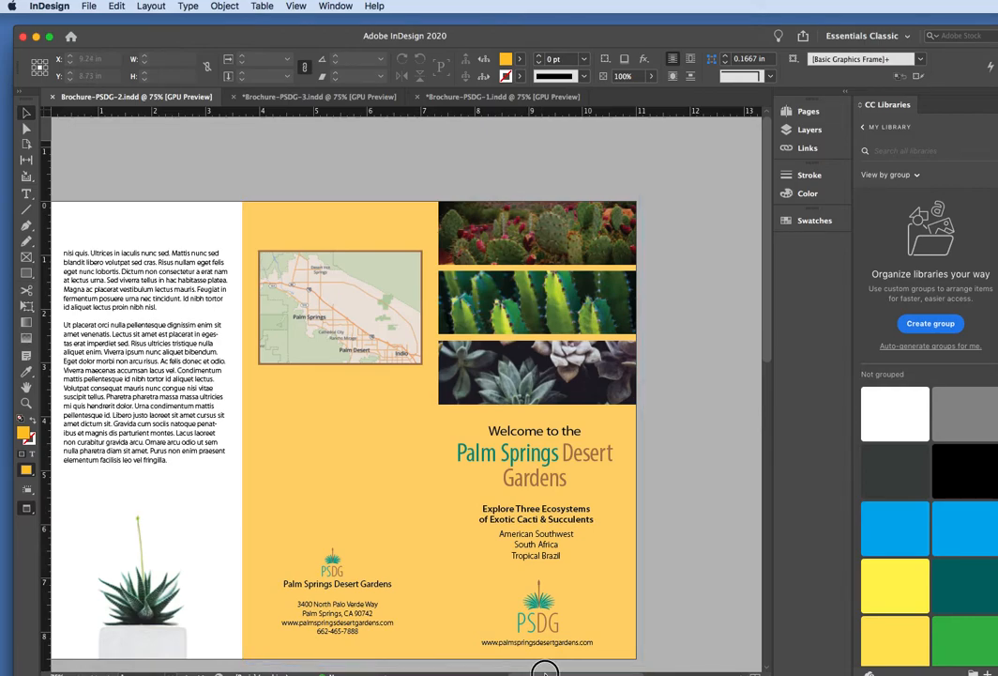
scroll(450, 554, left, 5)
mouse_move(767, 341)
mouse_down()
mouse_move(758, 389)
mouse_move(767, 360)
mouse_up()
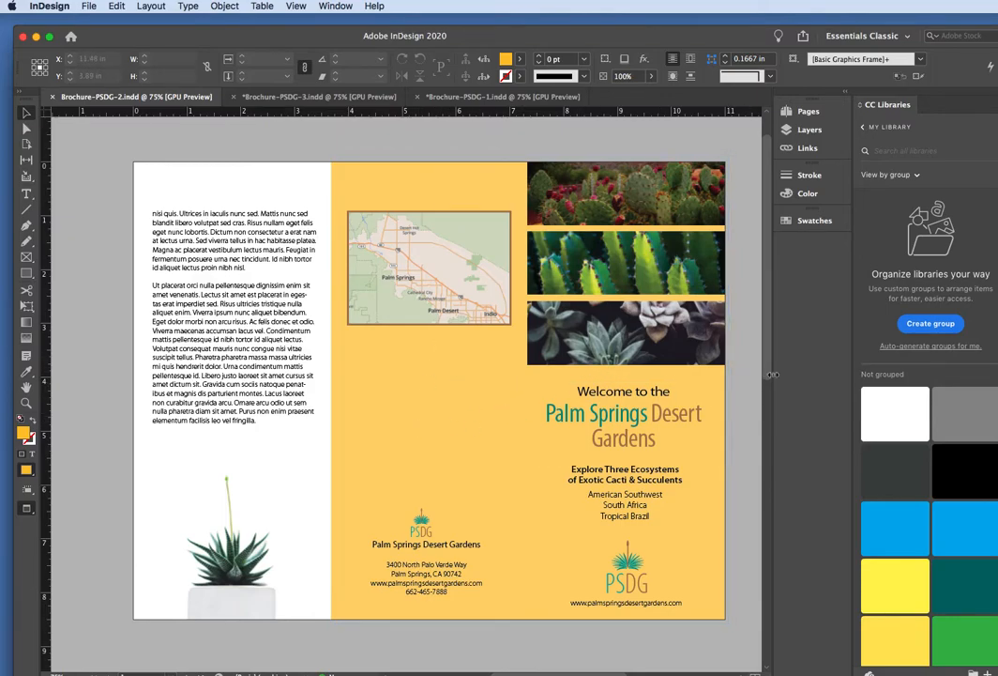
drag(768, 372, 765, 638)
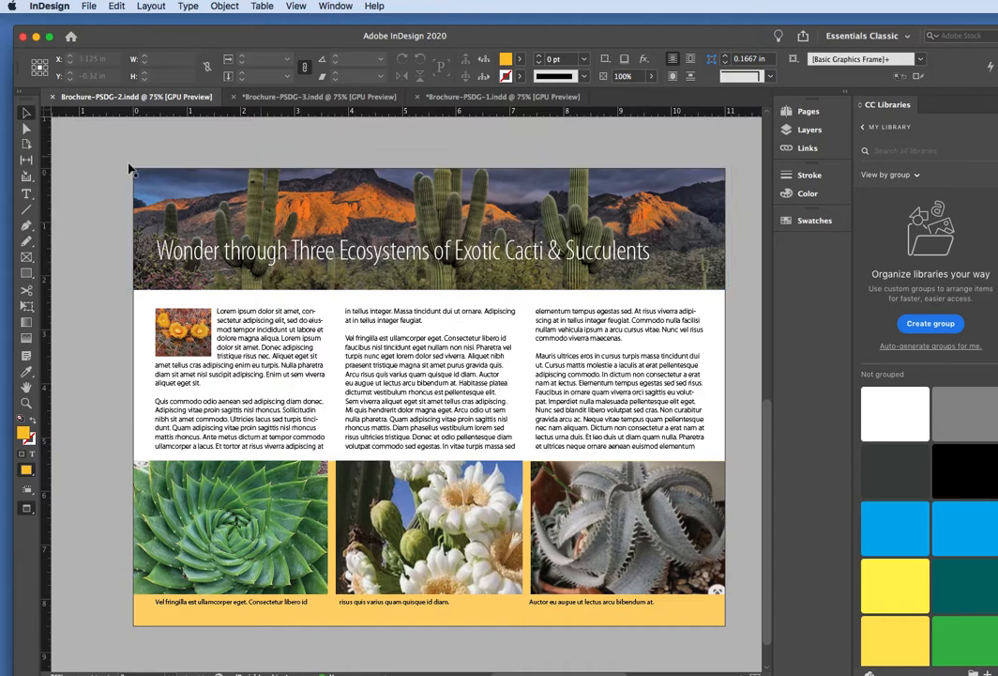
click(428, 224)
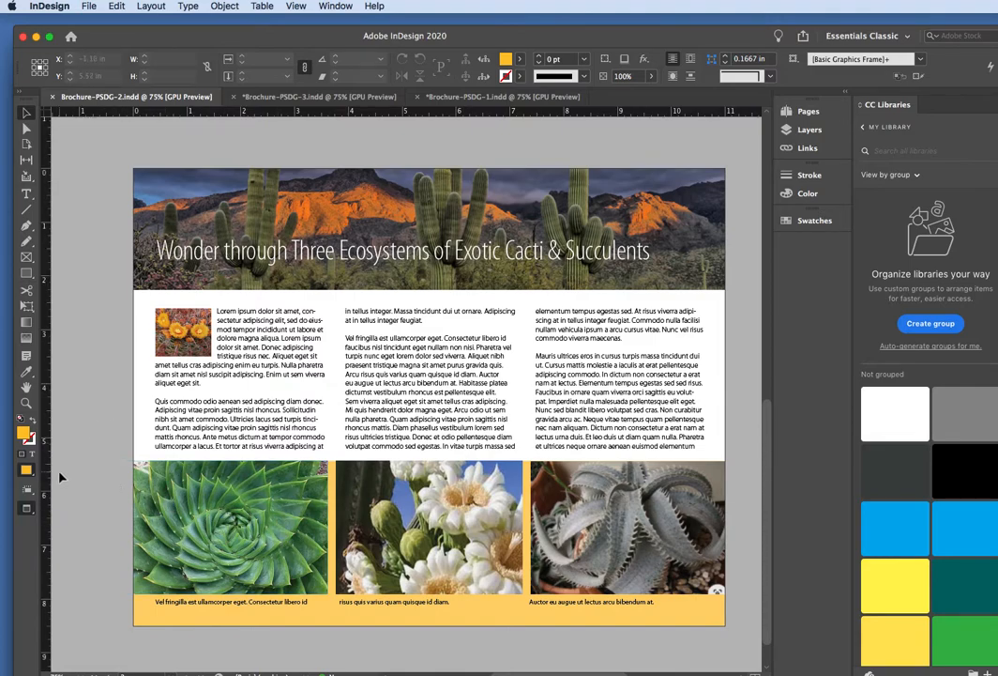
scroll(57, 474, down, 10)
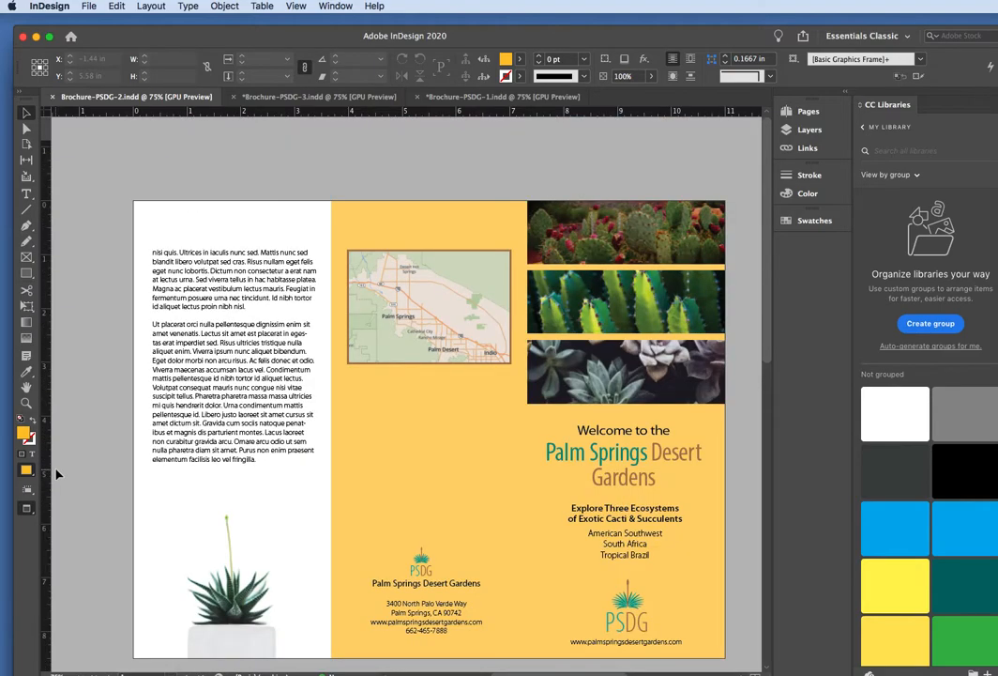
scroll(56, 474, down, 1)
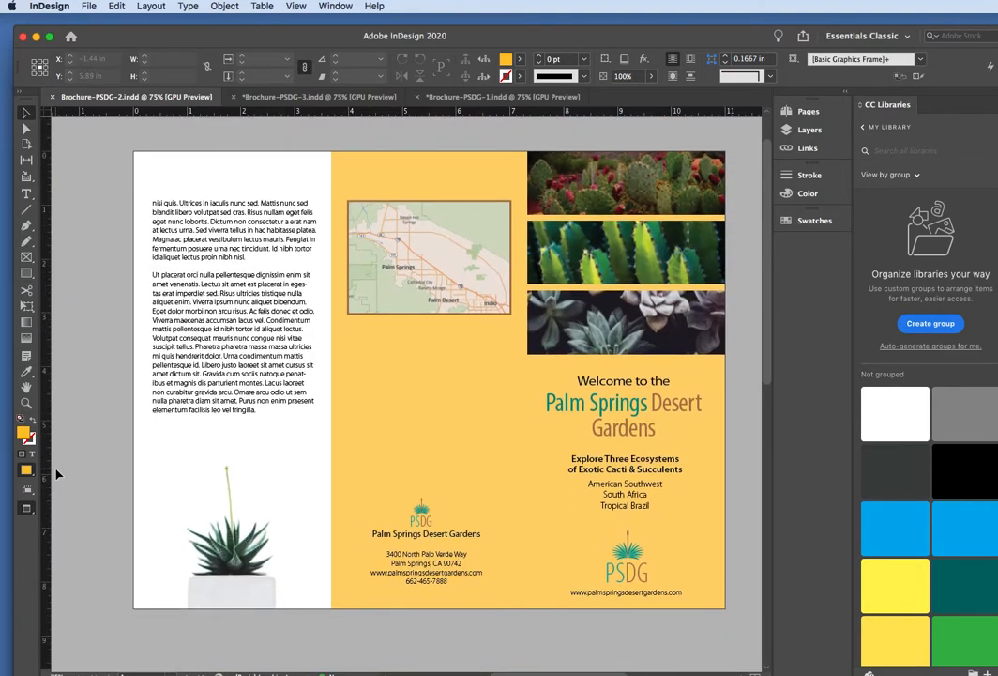
scroll(56, 474, down, 10)
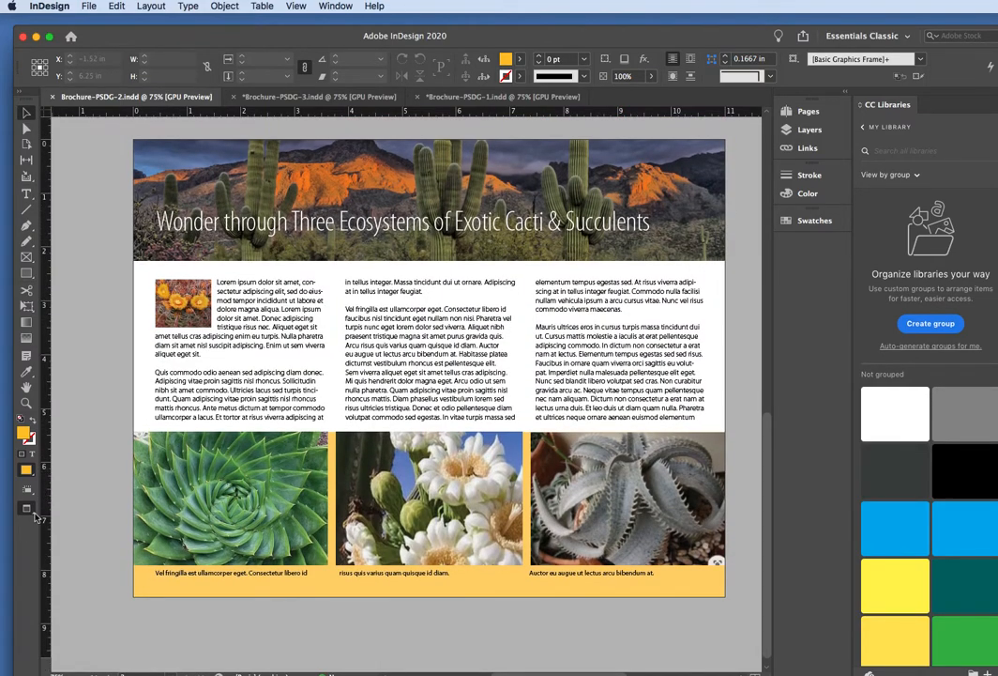
Step: Change the screen mode to Normal so guides, frame edges and bleed show, and return to page 1
drag(35, 516, 66, 522)
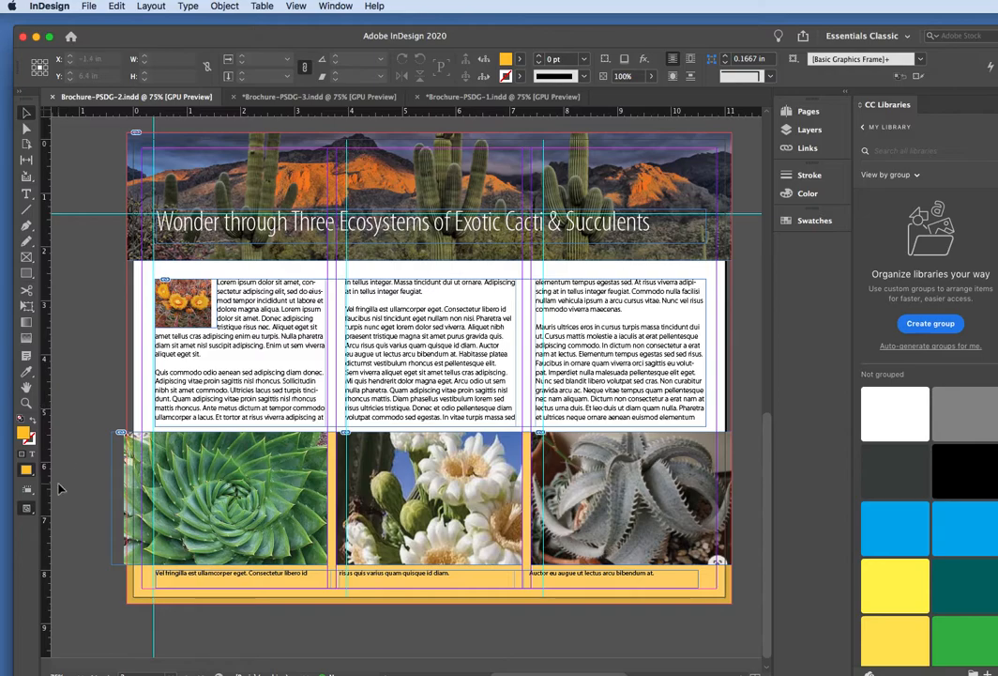
scroll(67, 486, up, 10)
scroll(66, 486, down, 10)
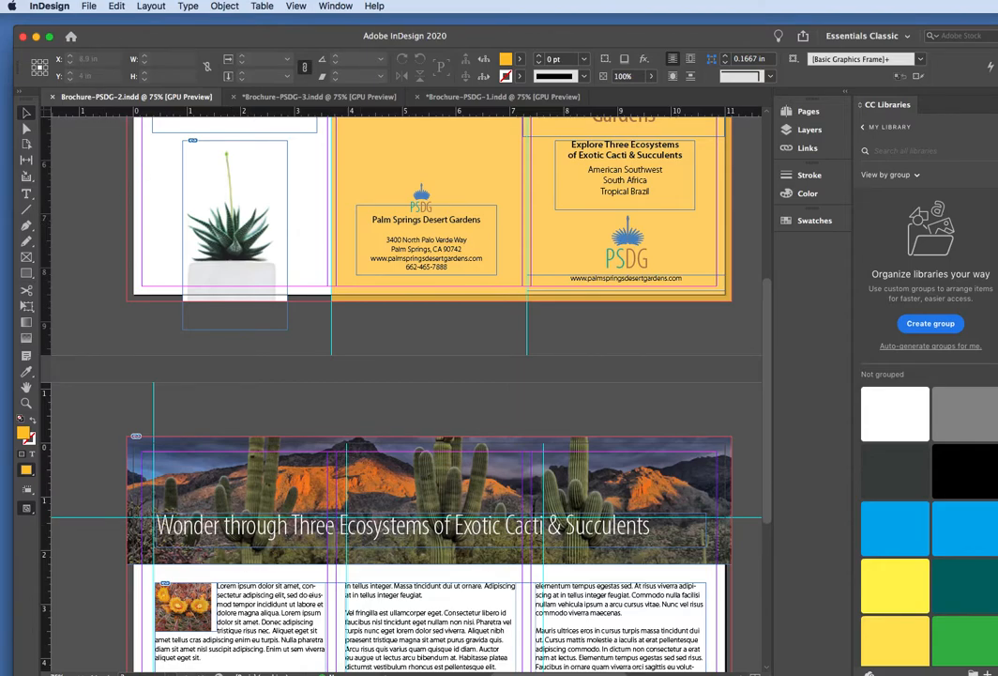
drag(299, 38, 298, 27)
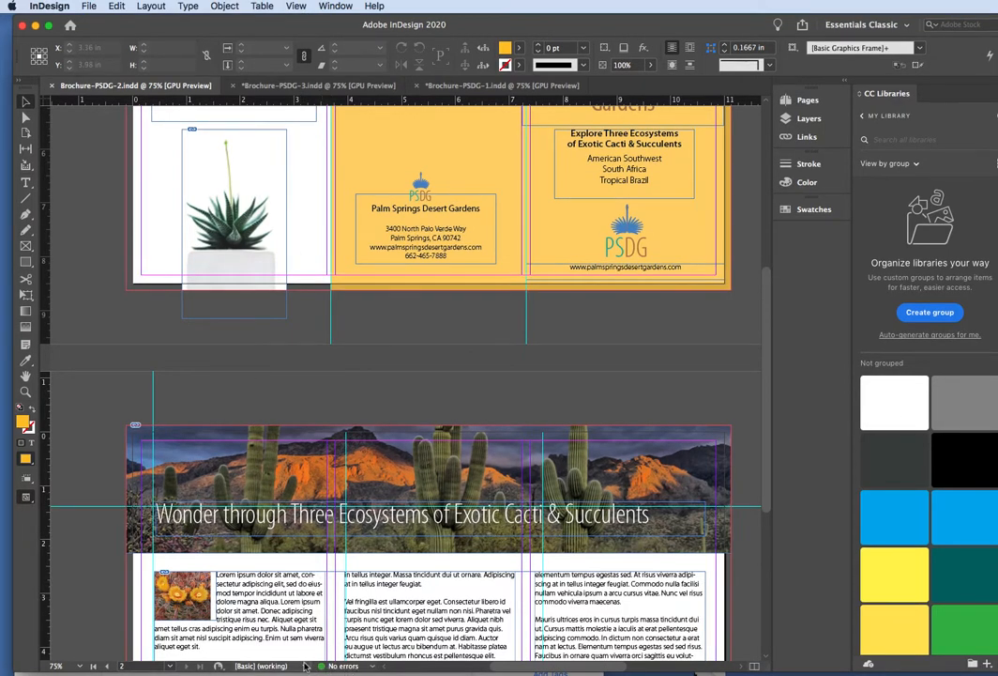
key(shift+Page_Up)
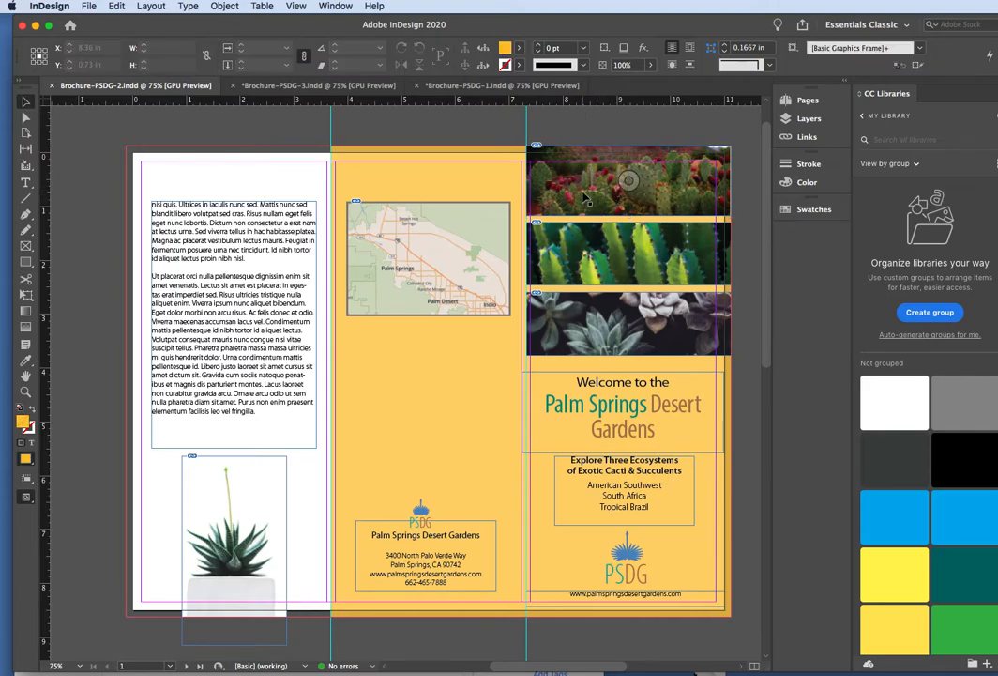
Step: Check the list of linked images and look over both brochure pages with their bleeds
click(803, 137)
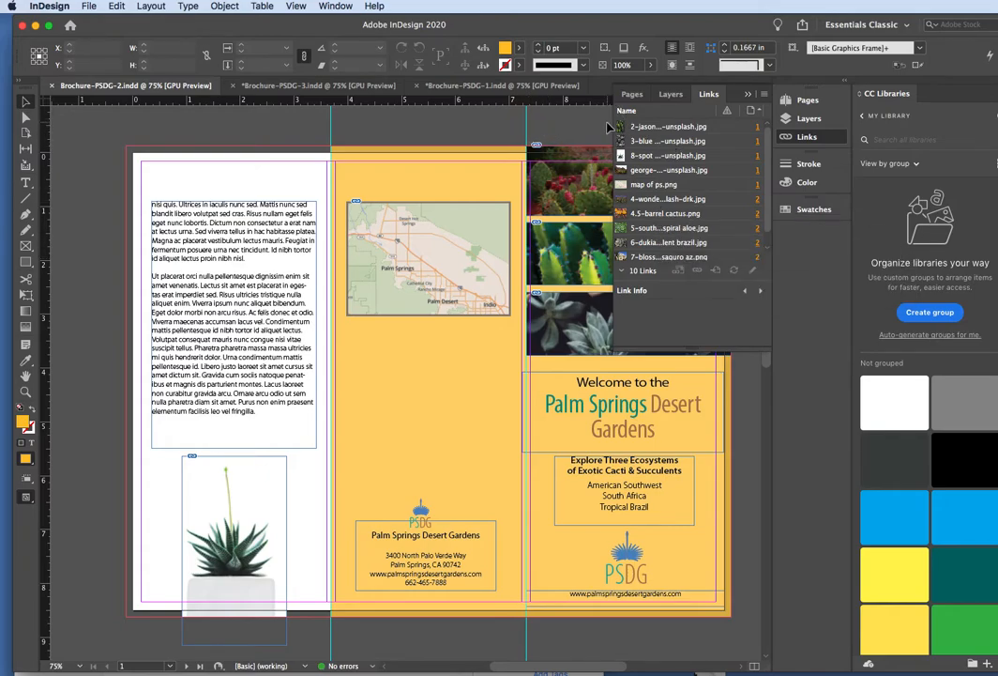
click(749, 95)
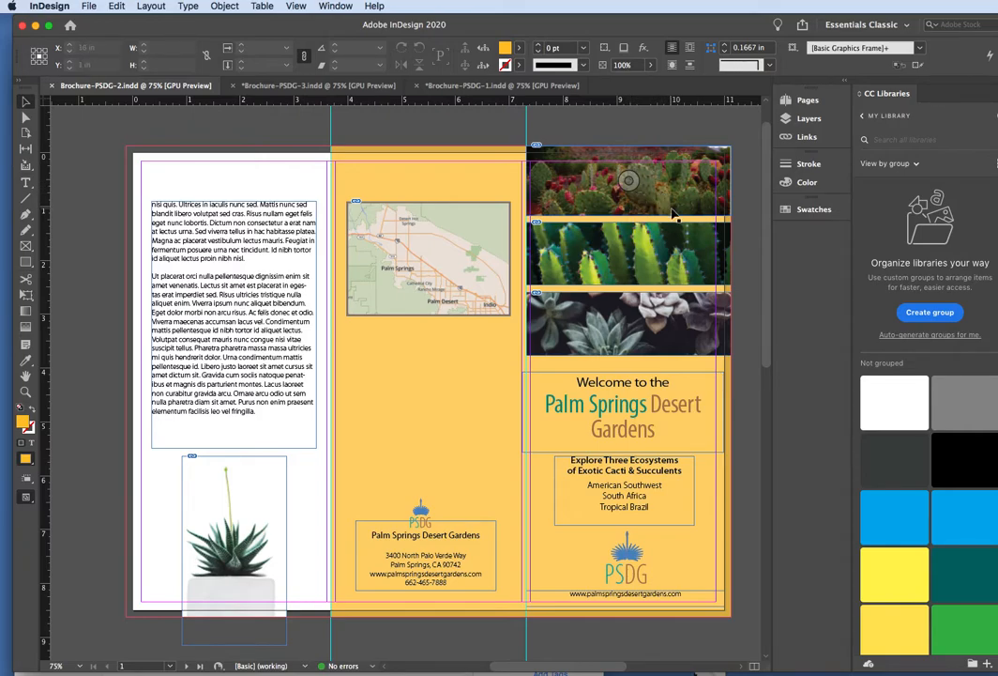
scroll(675, 190, down, 1)
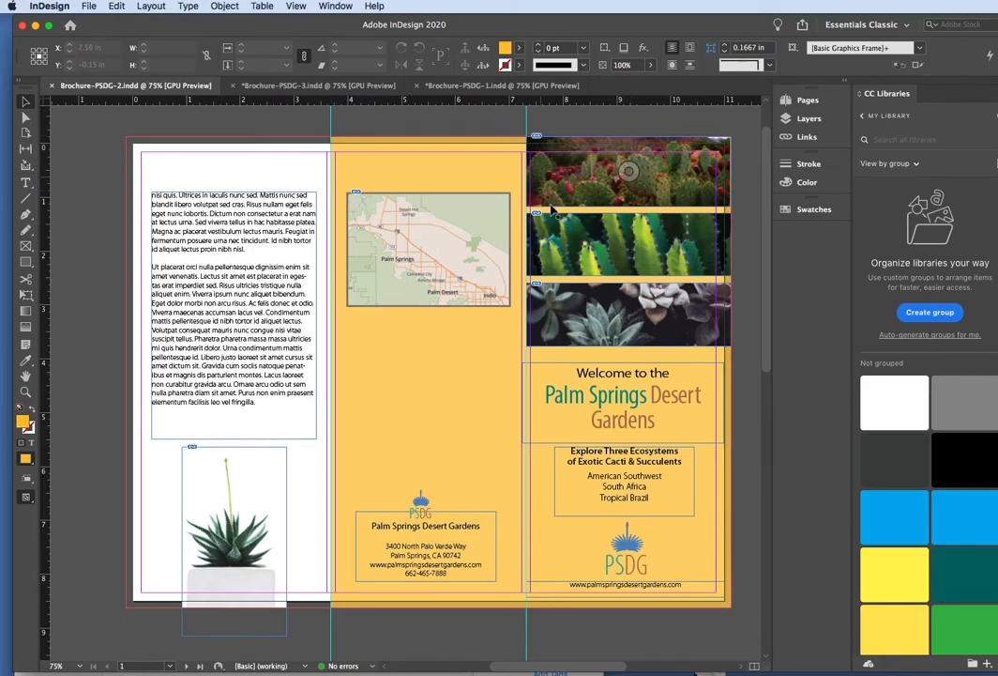
scroll(560, 246, down, 10)
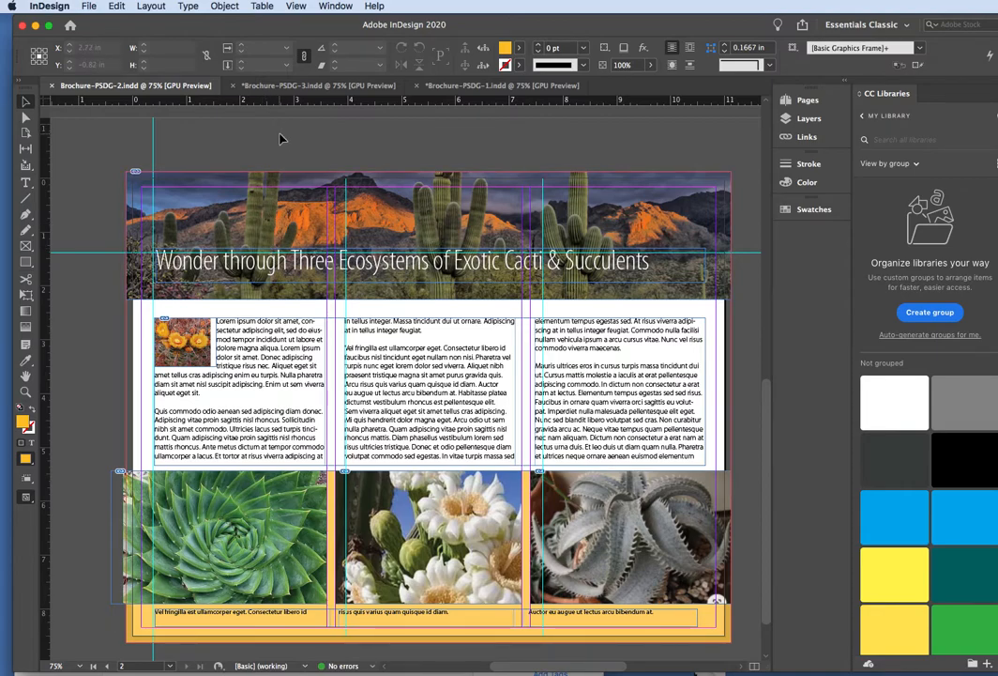
scroll(283, 137, up, 5)
scroll(282, 137, up, 4)
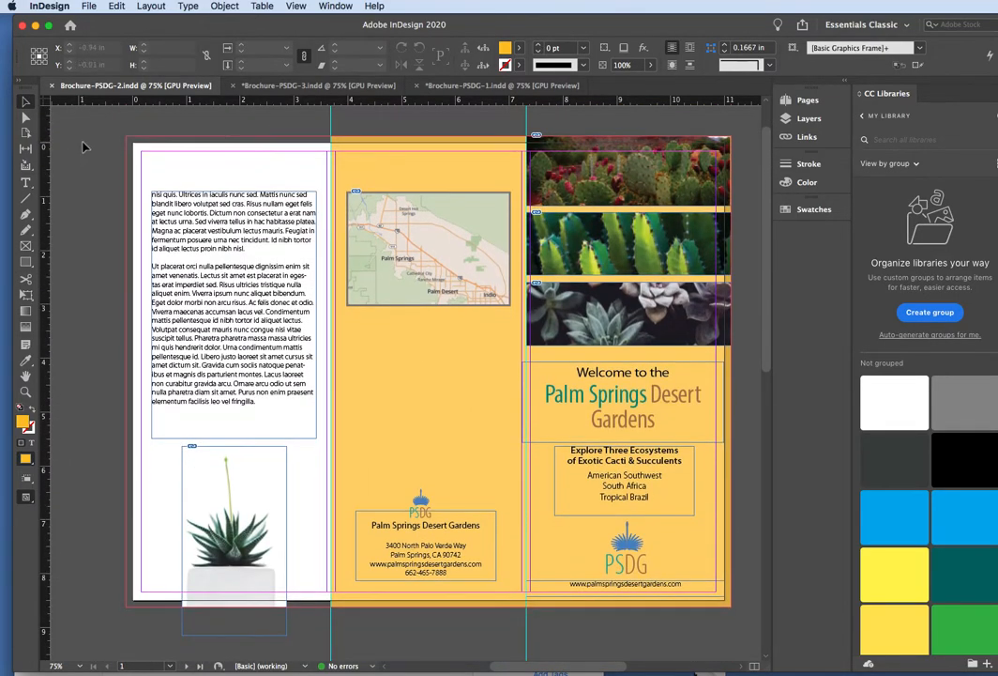
Step: Start a PDF export of the brochure with the [Press Quality] Adobe PDF preset
click(52, 7)
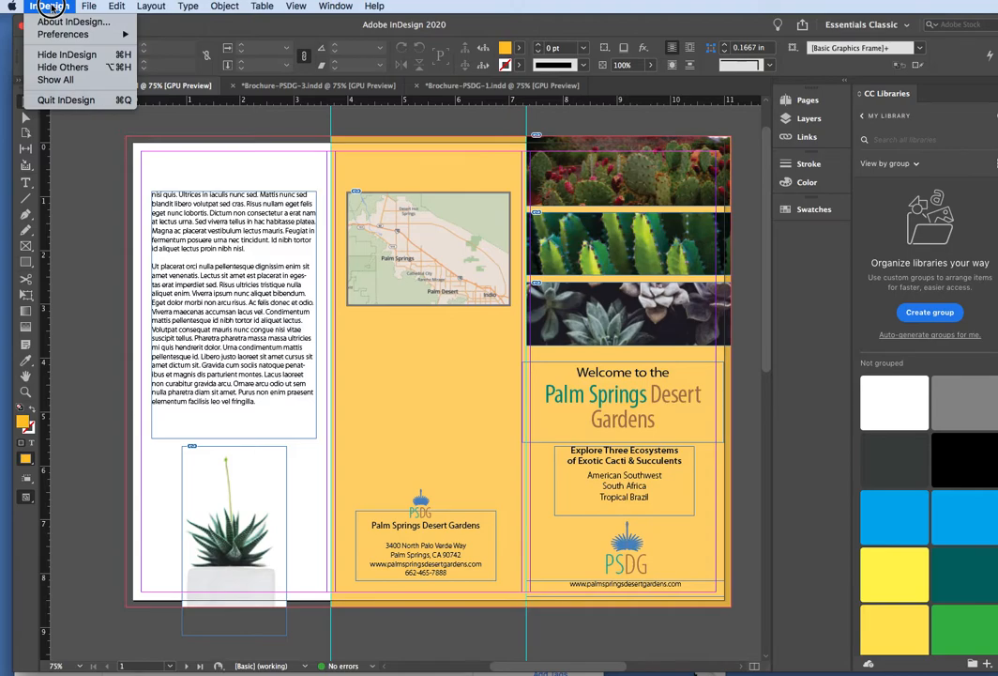
mouse_move(86, 6)
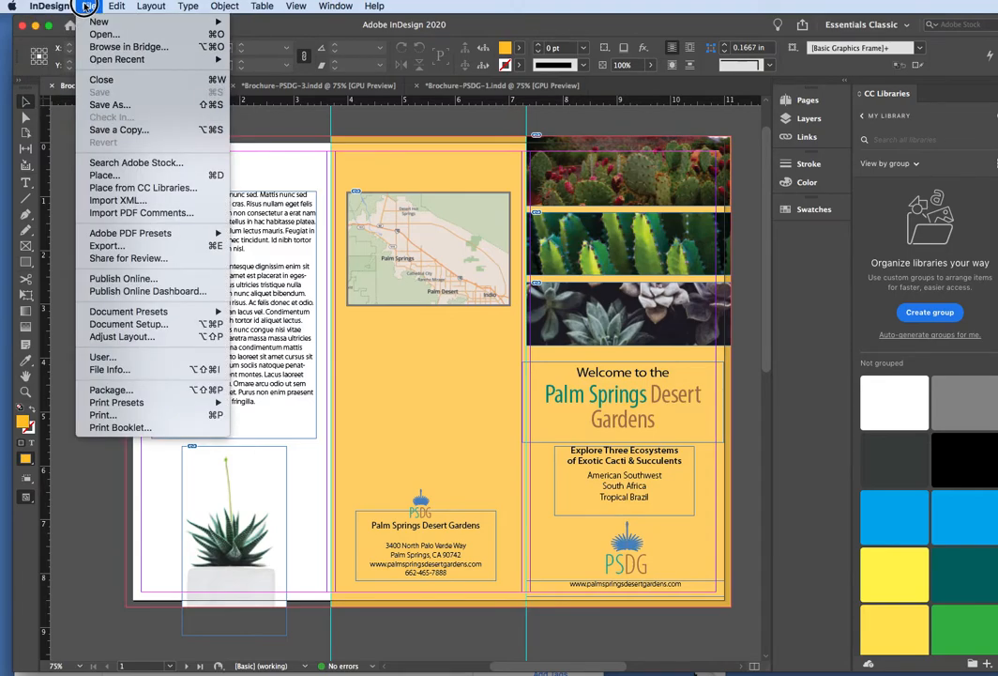
mouse_move(127, 235)
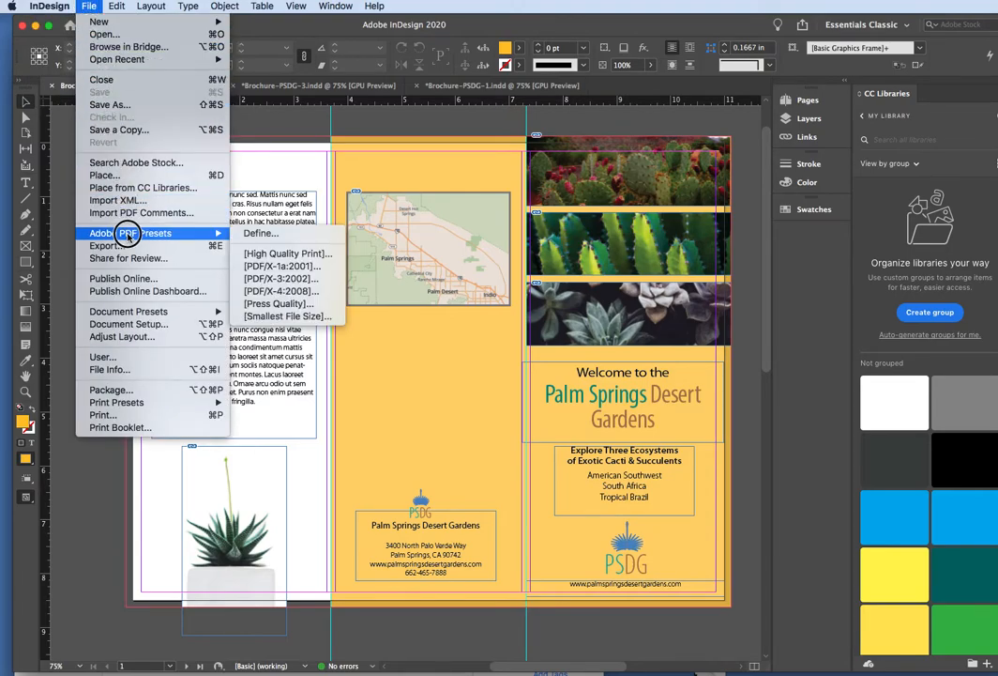
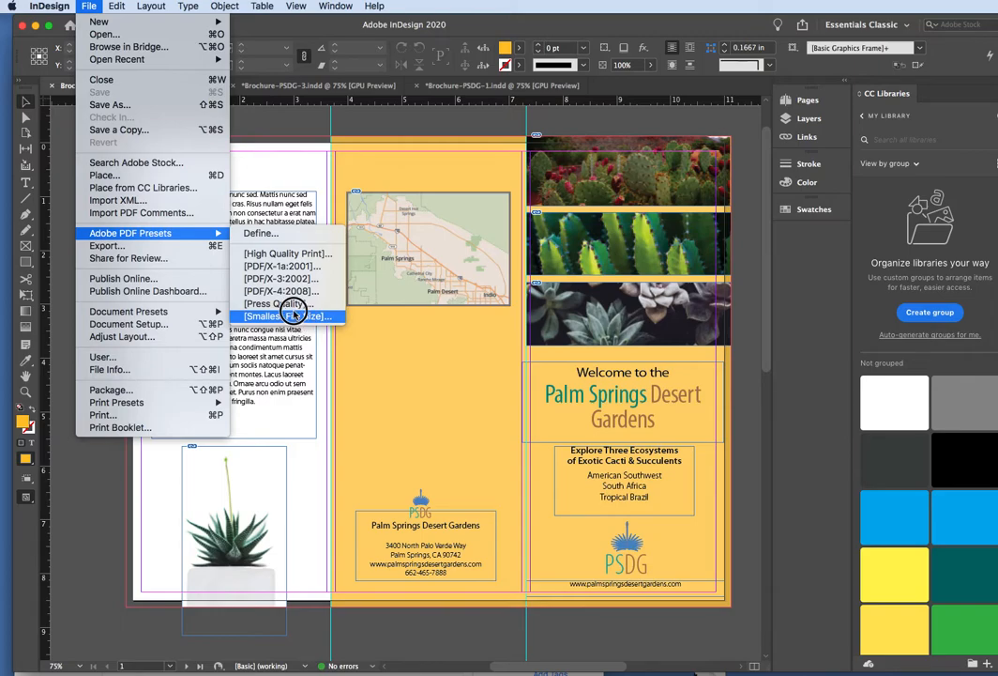
click(294, 303)
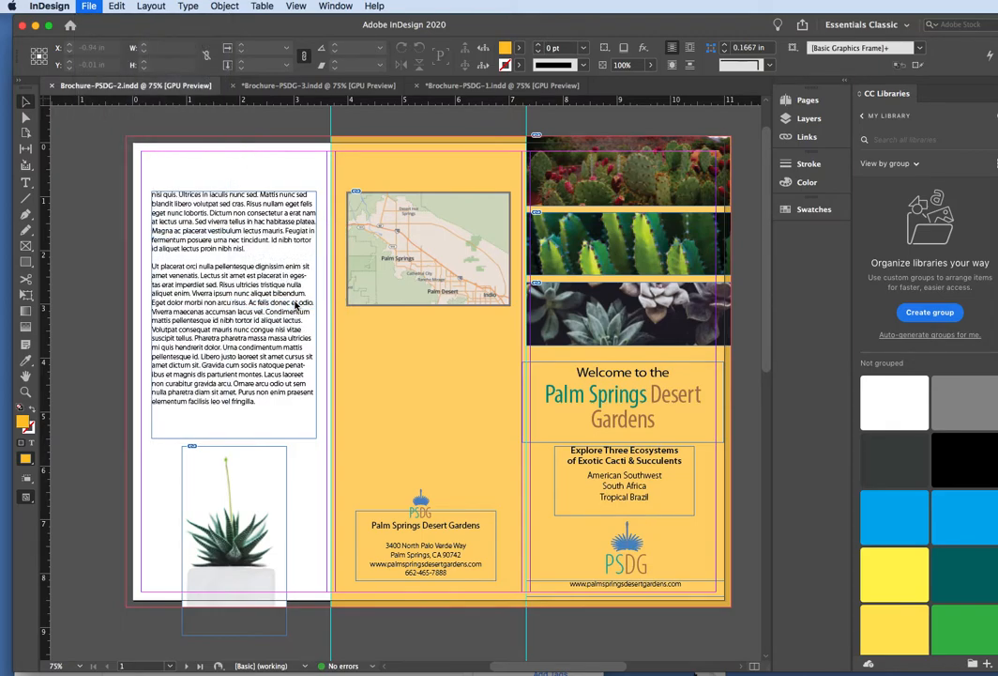
drag(707, 163, 236, 129)
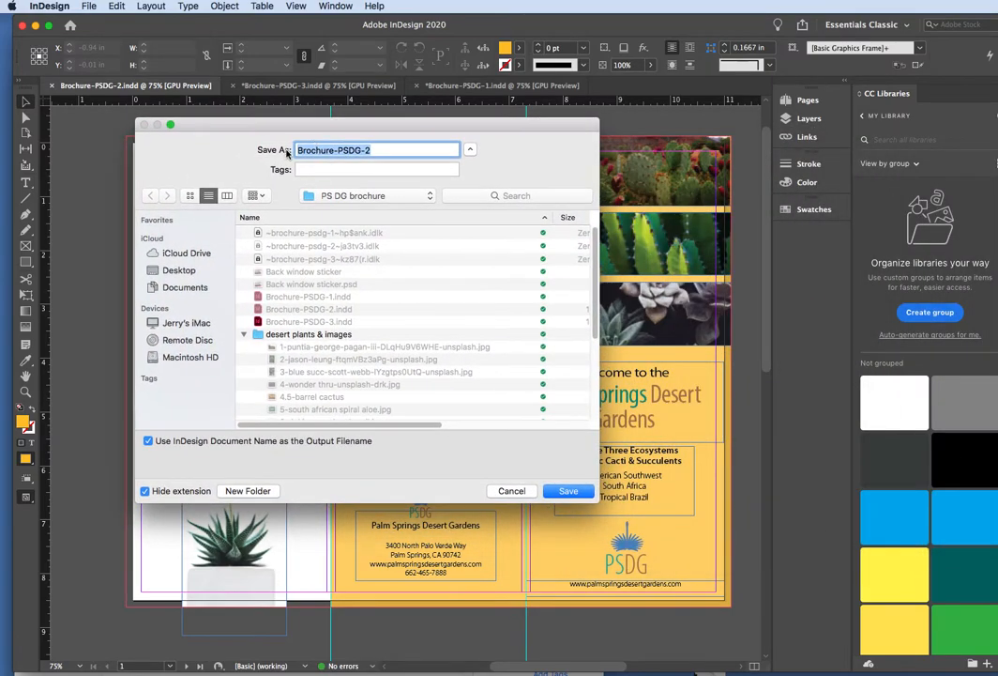
Step: Prefix the output name Brochure-PSDG-2 with the designer's first name and a hyphen, and save it in the PS DG brochure folder
click(298, 151)
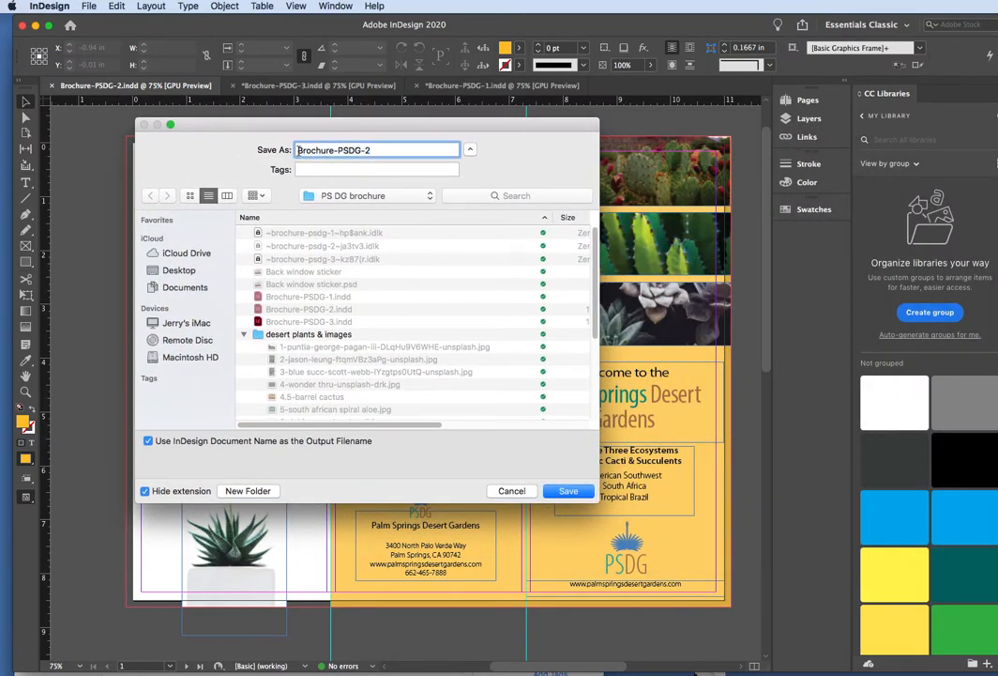
text(Jerry-)
scroll(368, 355, down, 5)
scroll(369, 361, up, 2)
scroll(362, 352, up, 2)
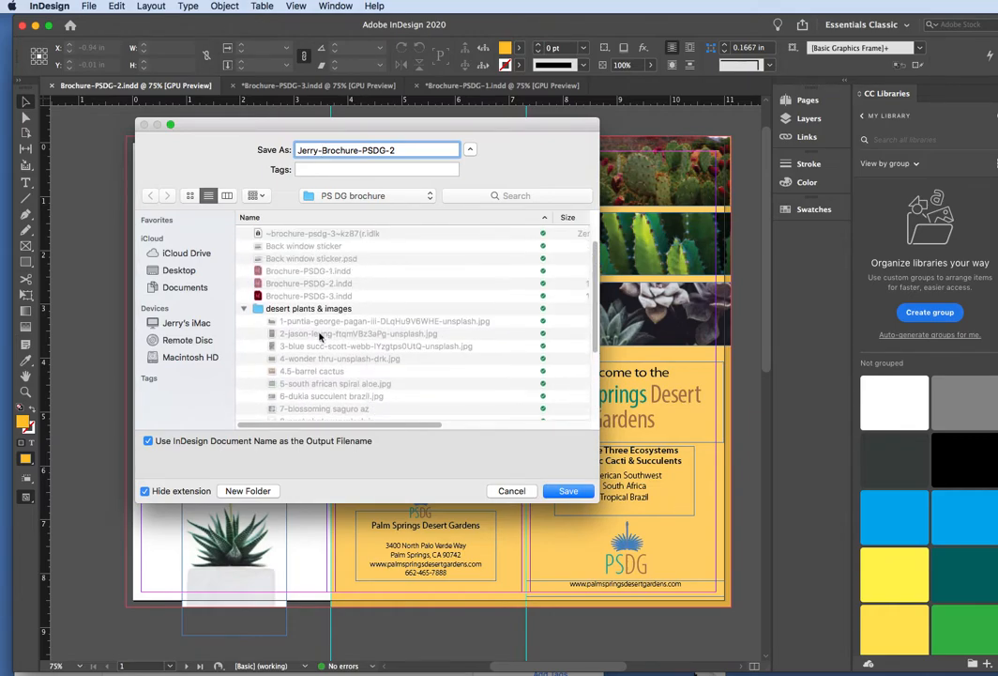
click(244, 310)
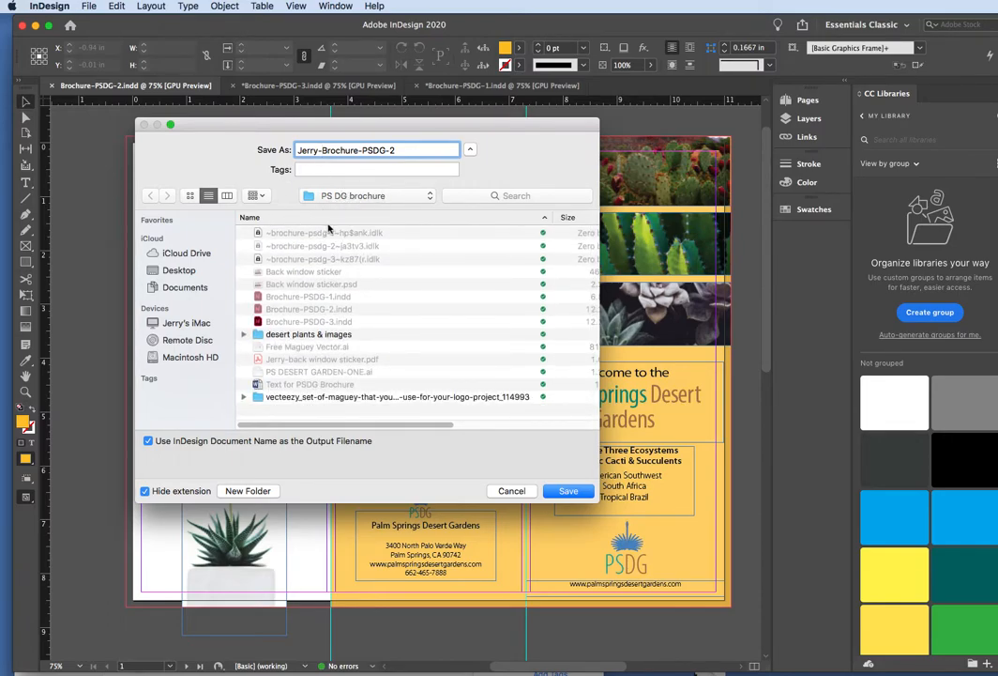
click(566, 492)
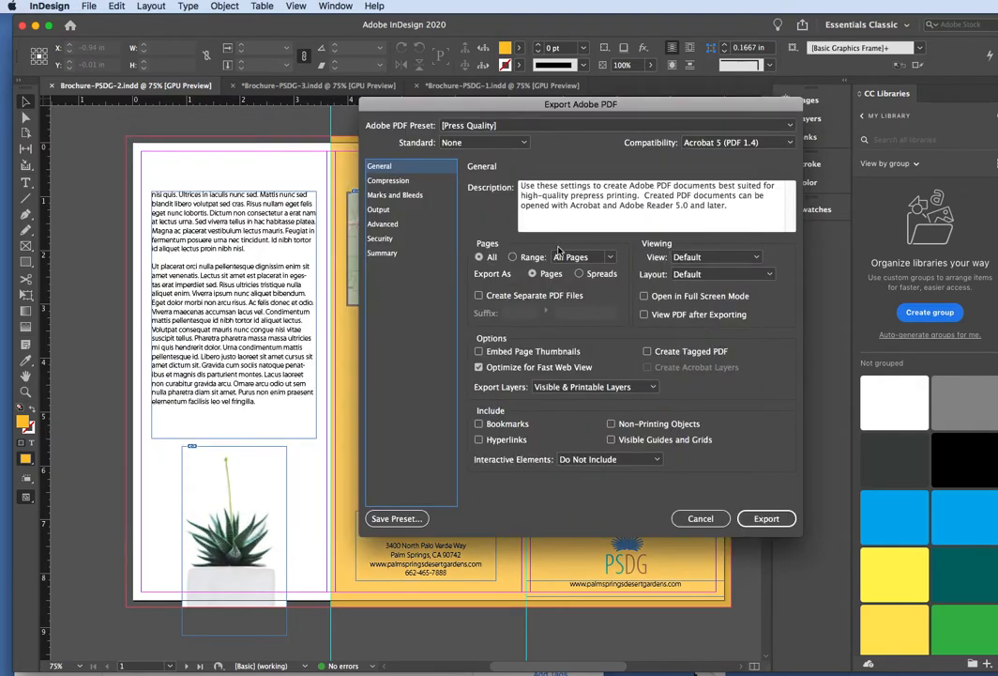
Step: Keep the [Press Quality] preset and set the PDF compatibility to Acrobat 8/9 (PDF 1.7)
drag(509, 106, 293, 114)
click(299, 135)
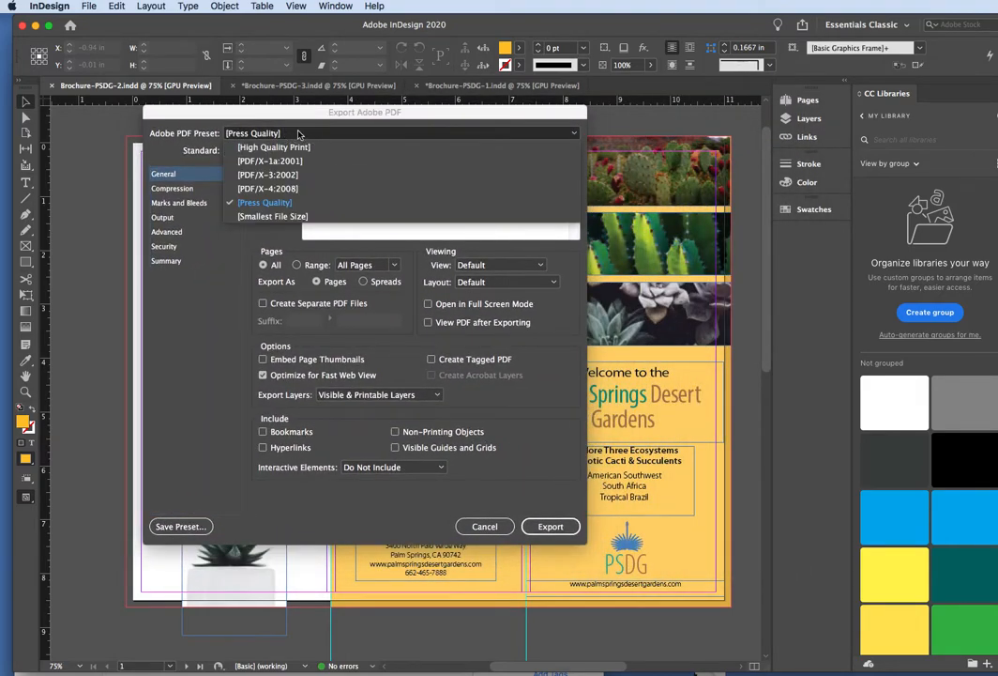
click(248, 202)
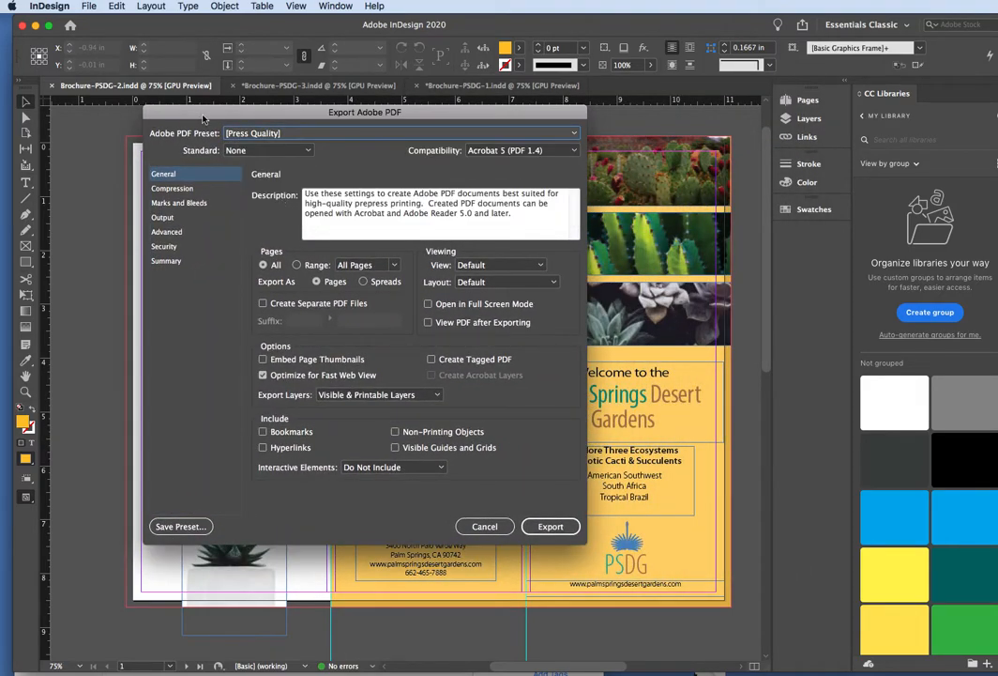
click(521, 151)
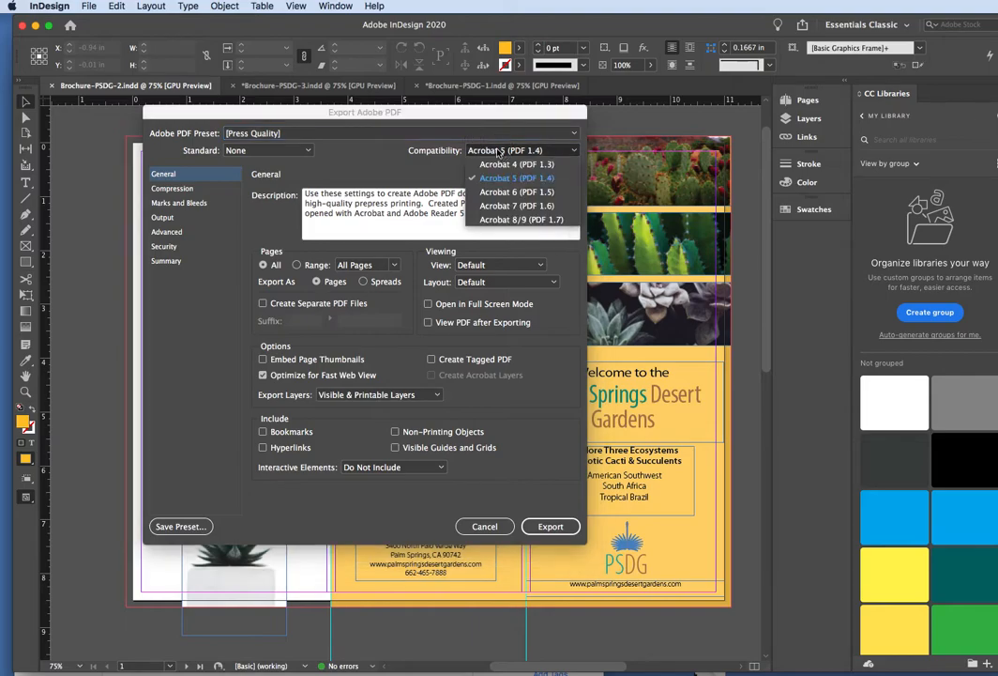
click(518, 220)
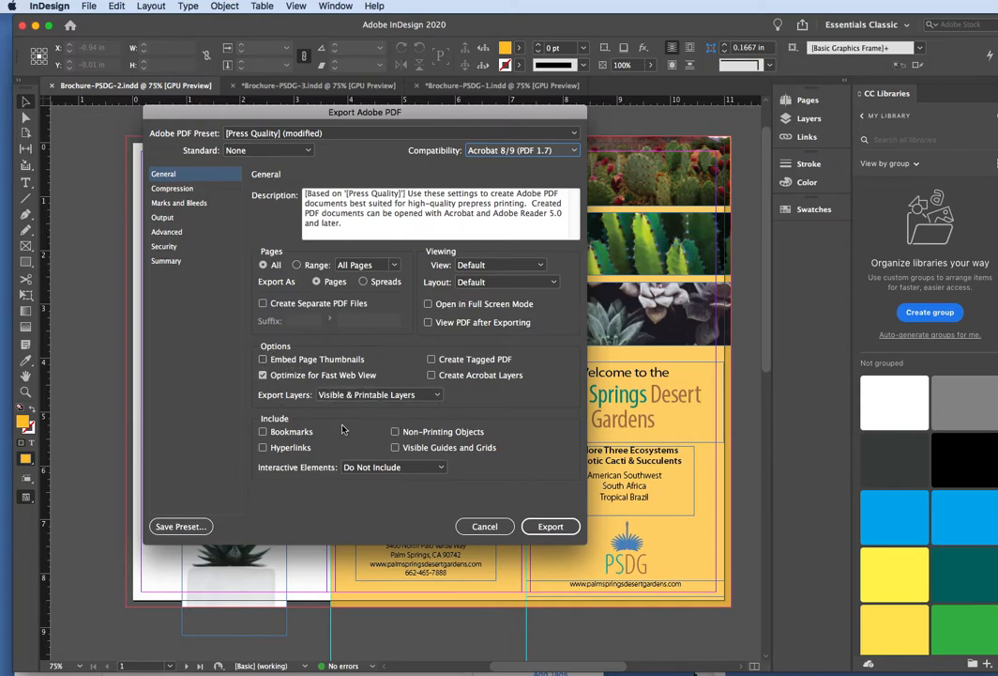
Step: Turn on all printer's marks in the export's Marks and Bleeds settings
click(180, 204)
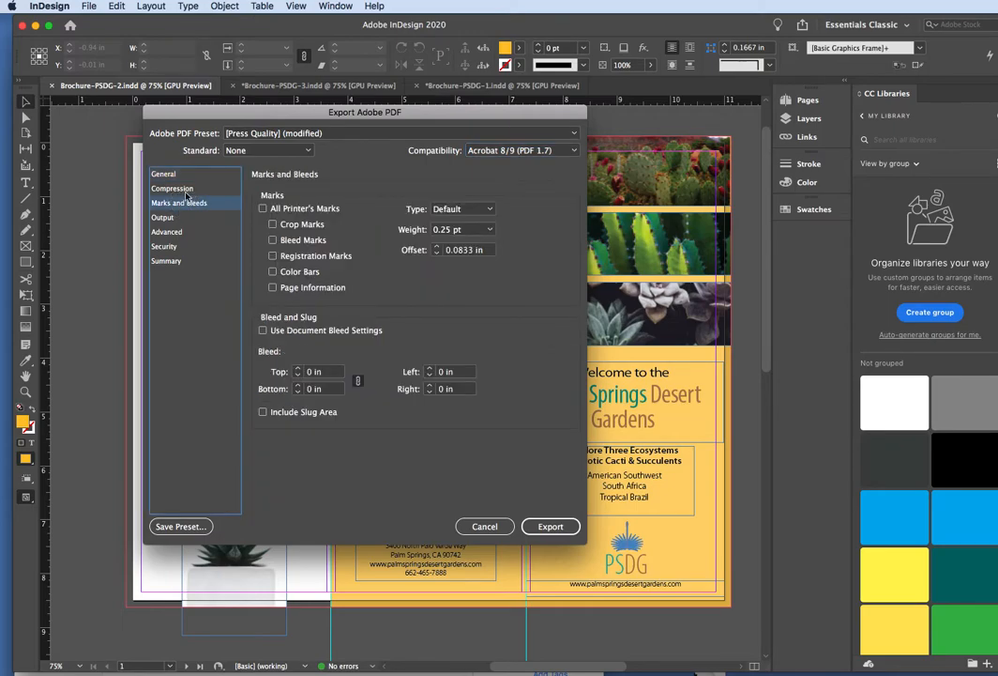
click(264, 210)
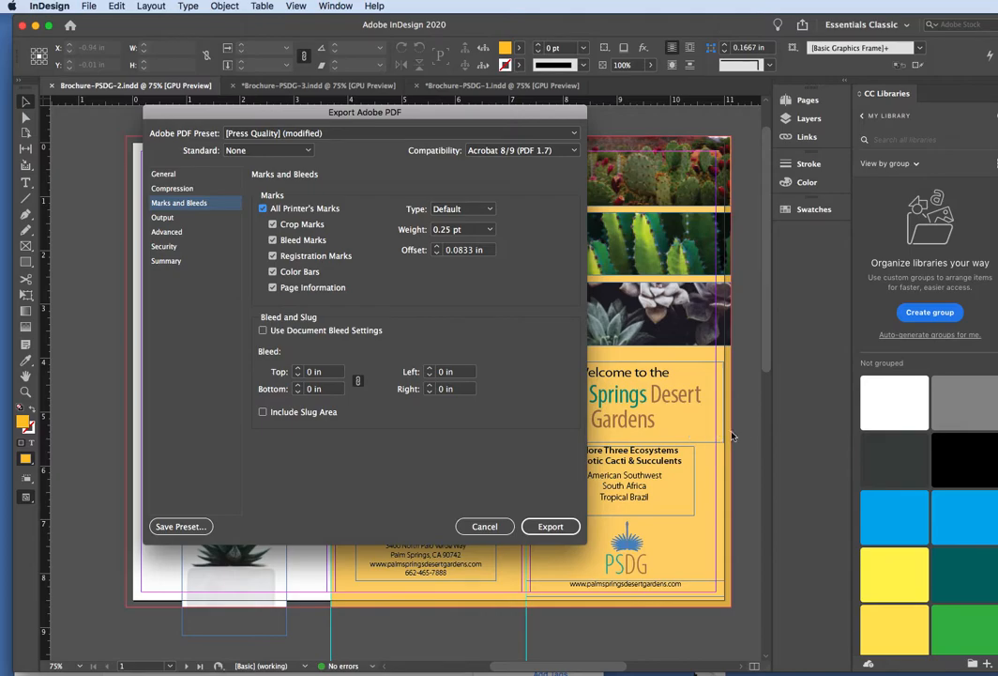
Step: Apply the document bleed settings to the PDF and export the brochure
click(263, 331)
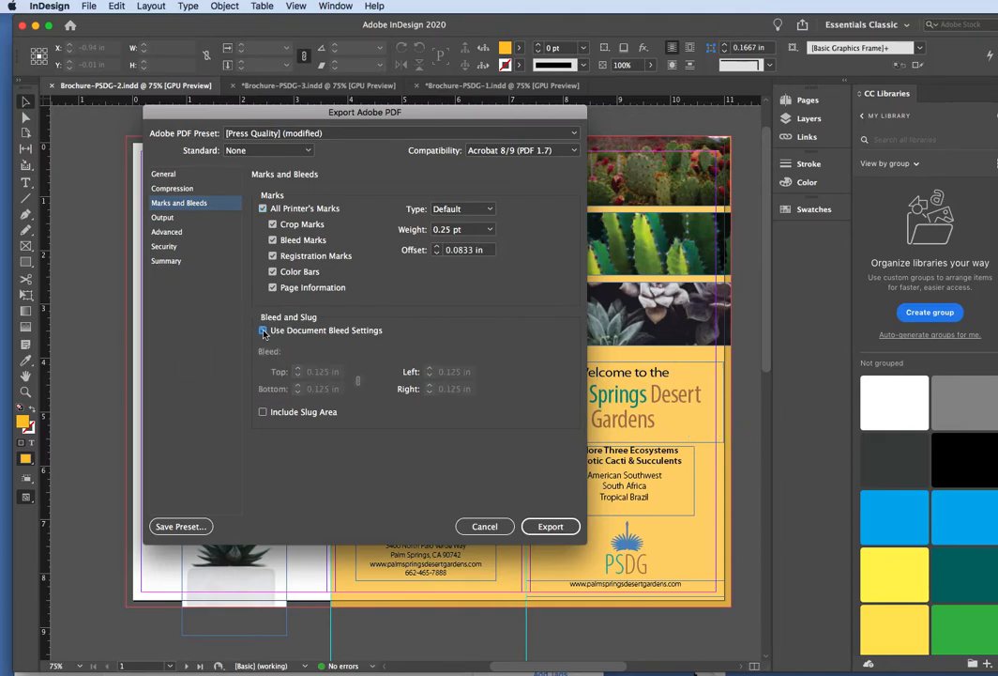
click(551, 526)
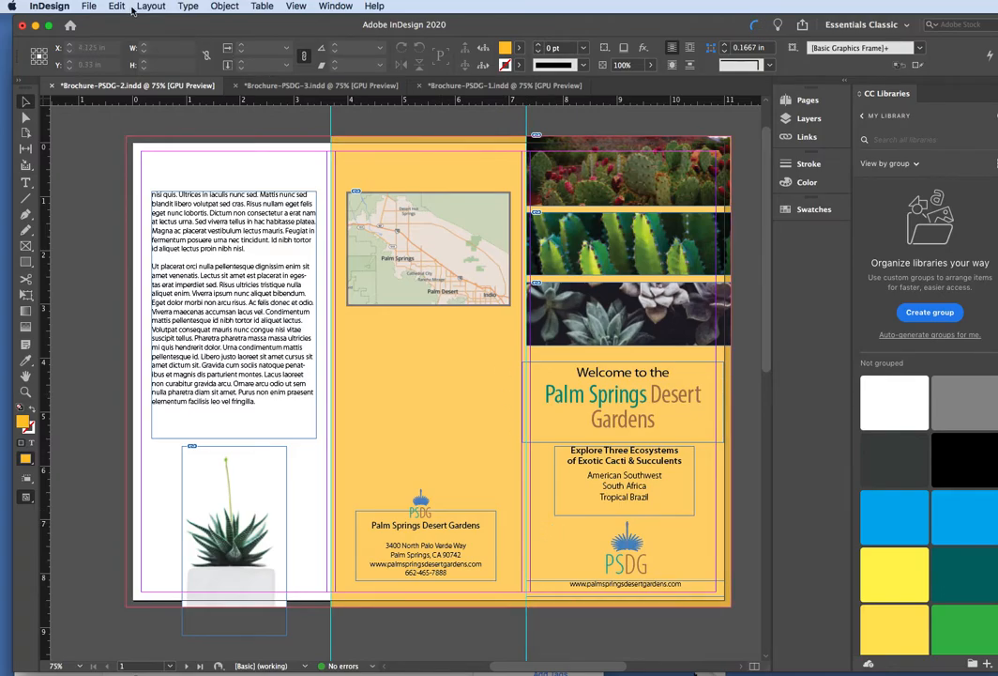
Step: Switch to Finder, locate the exported Brochure-PSDG-2 PDF in the PS DG brochure folder, and open it in Acrobat
drag(135, 27, 583, 78)
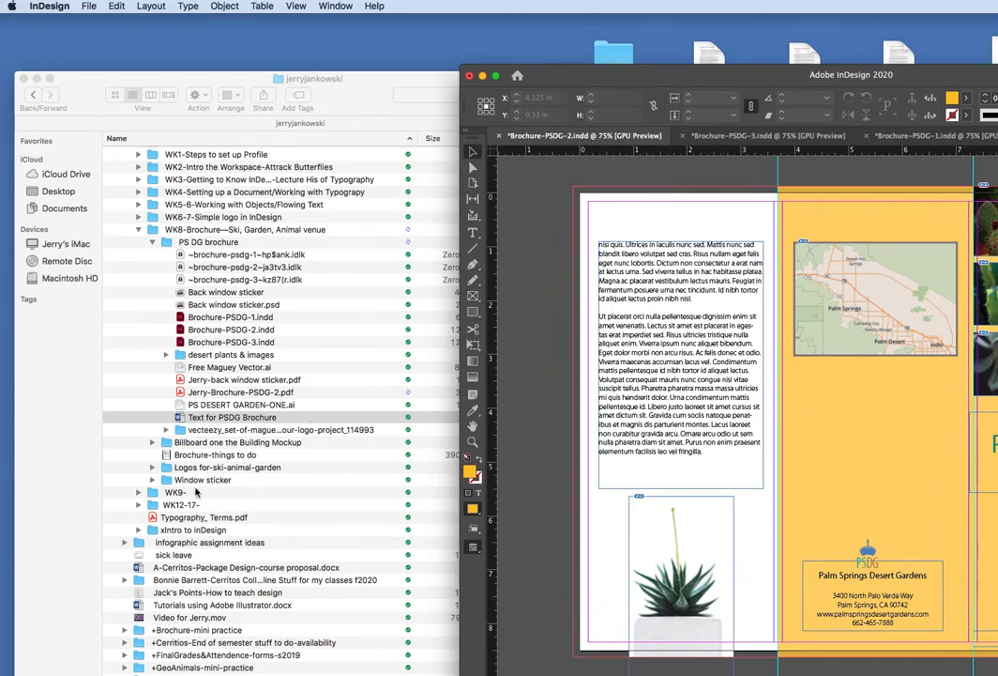
click(154, 242)
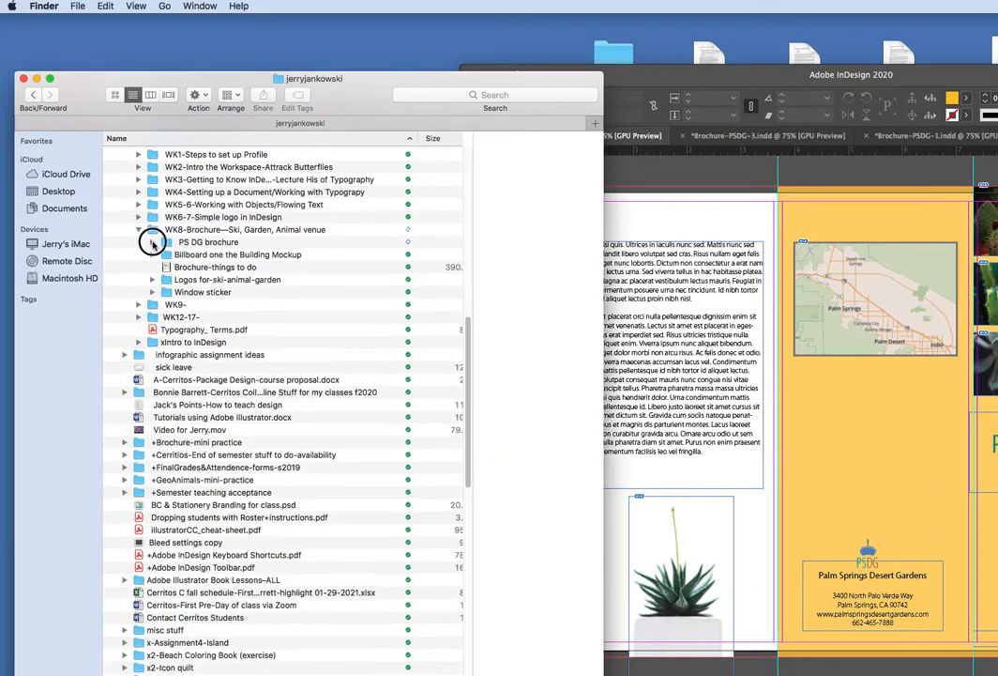
click(154, 242)
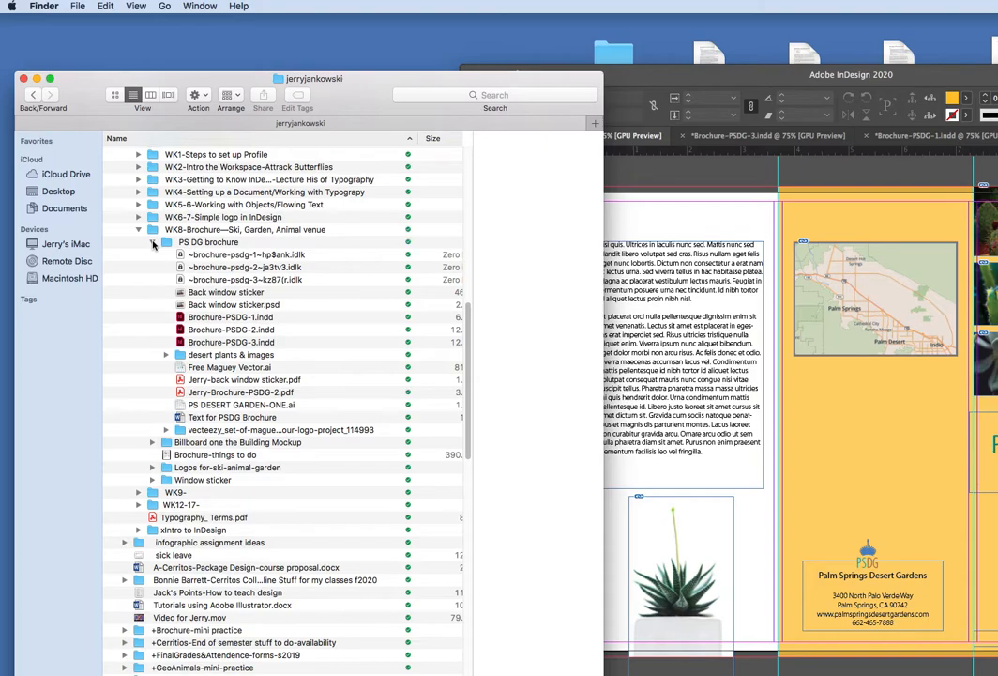
click(231, 391)
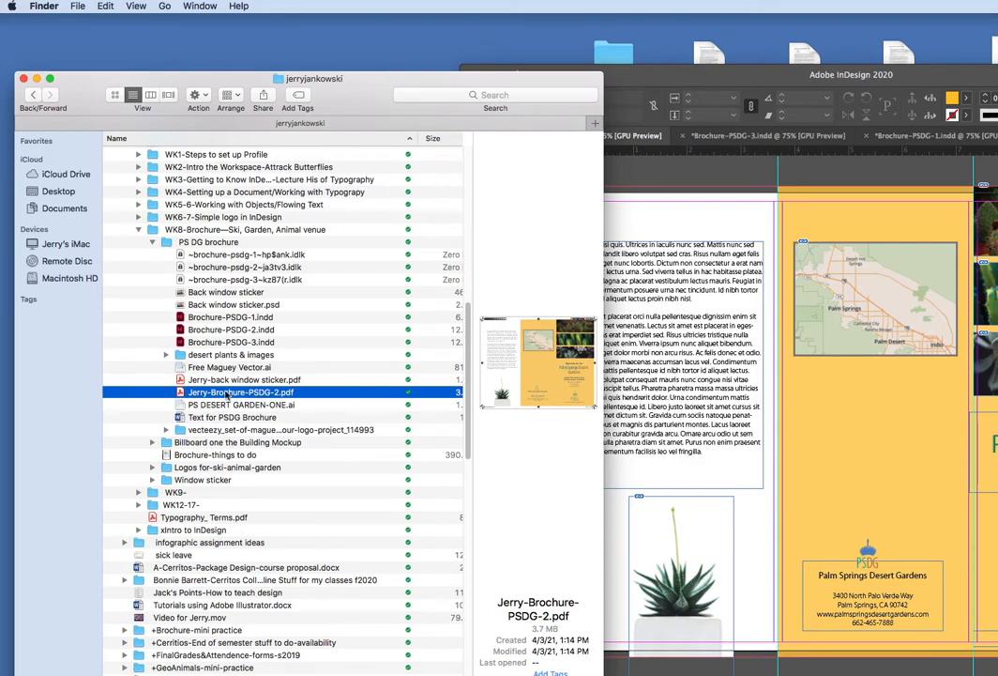
double_click(227, 393)
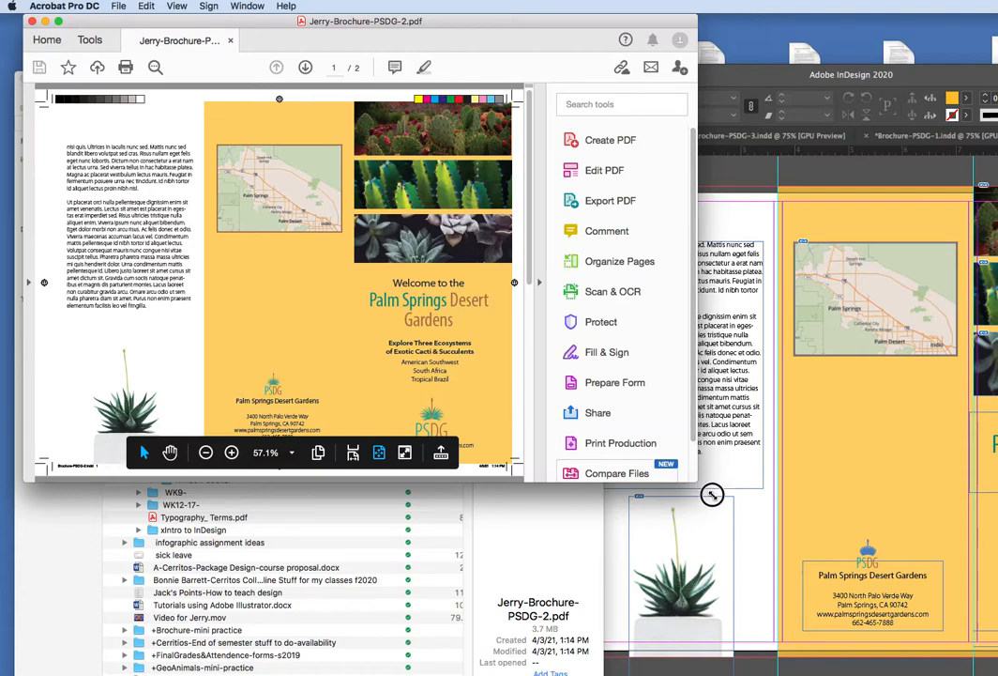
Step: Enlarge the PDF window to check the printer's marks and bleed on both brochure pages, and close the PDF
drag(709, 494, 894, 617)
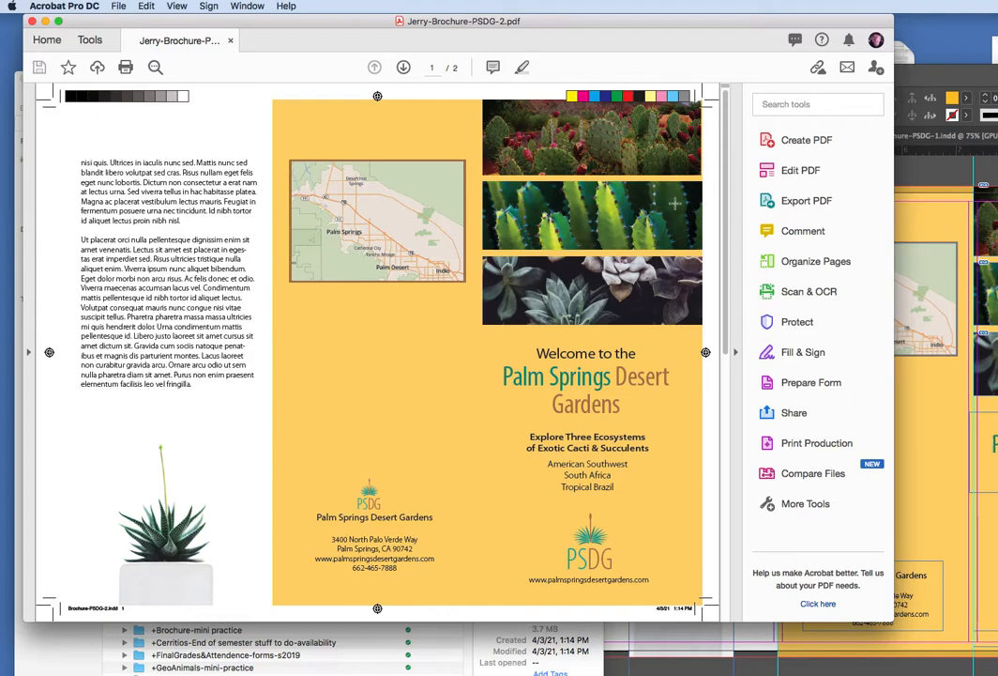
scroll(552, 185, down, 3)
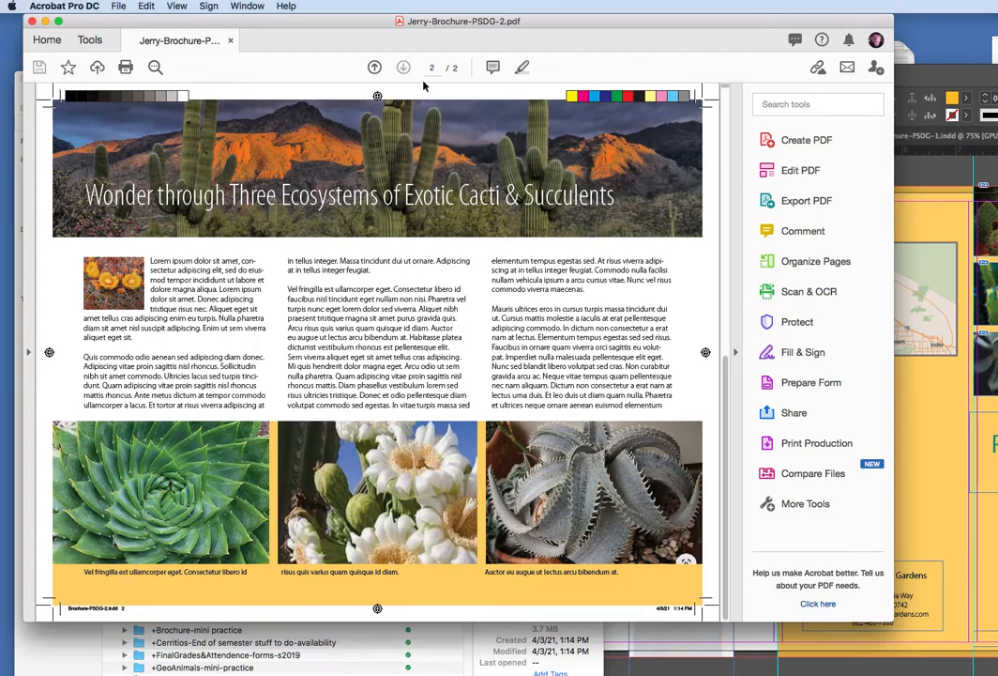
click(77, 20)
click(32, 20)
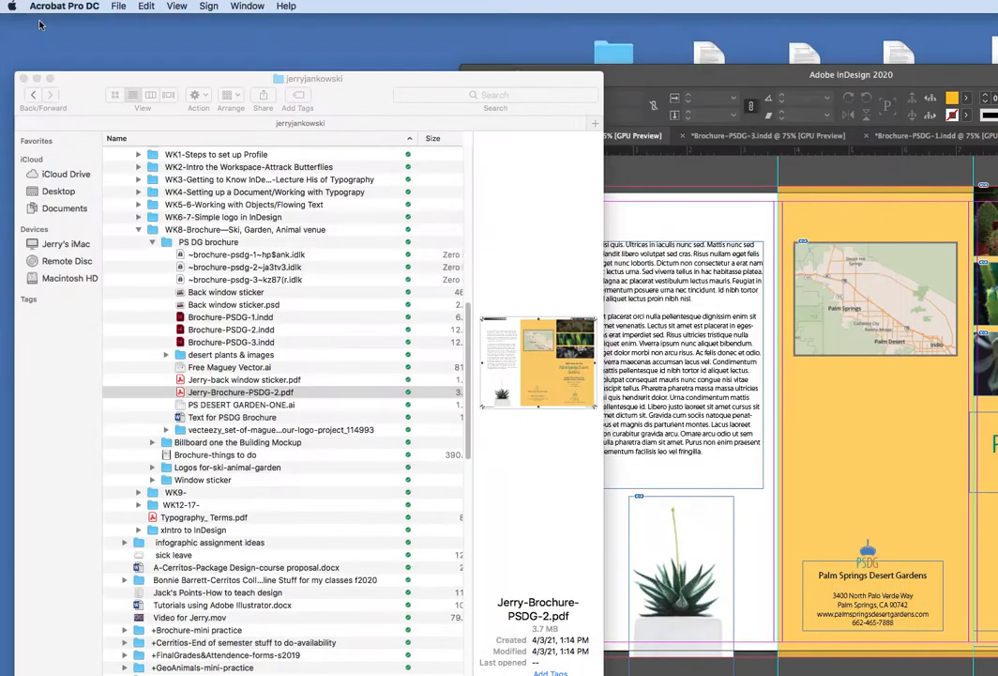
Step: Switch back to InDesign and move its window back over the Finder window
click(668, 75)
drag(678, 78, 242, 50)
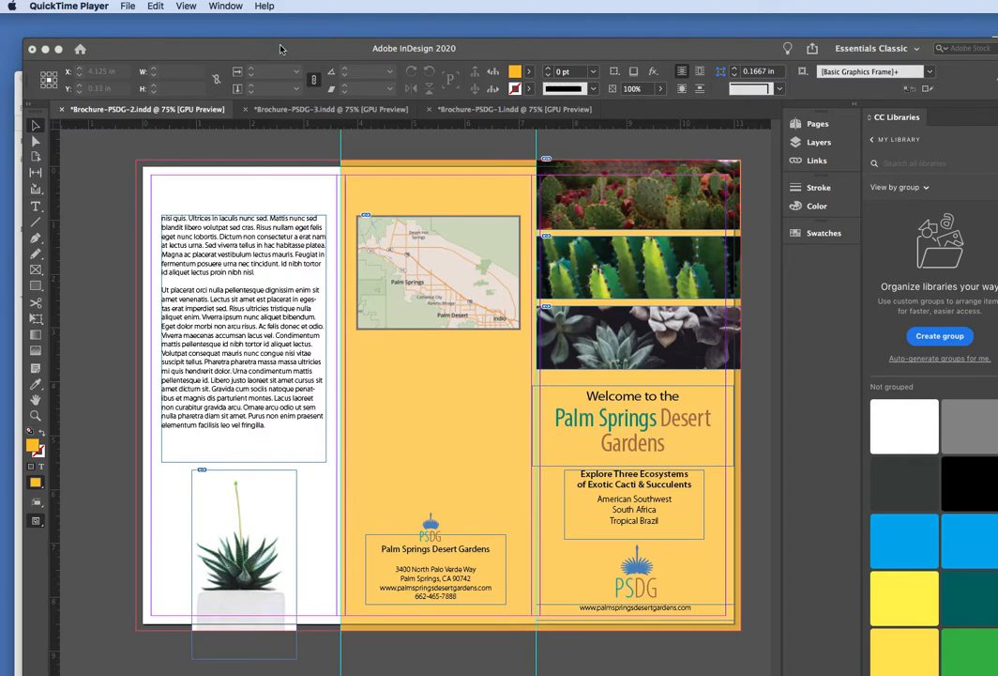
key(super+q)
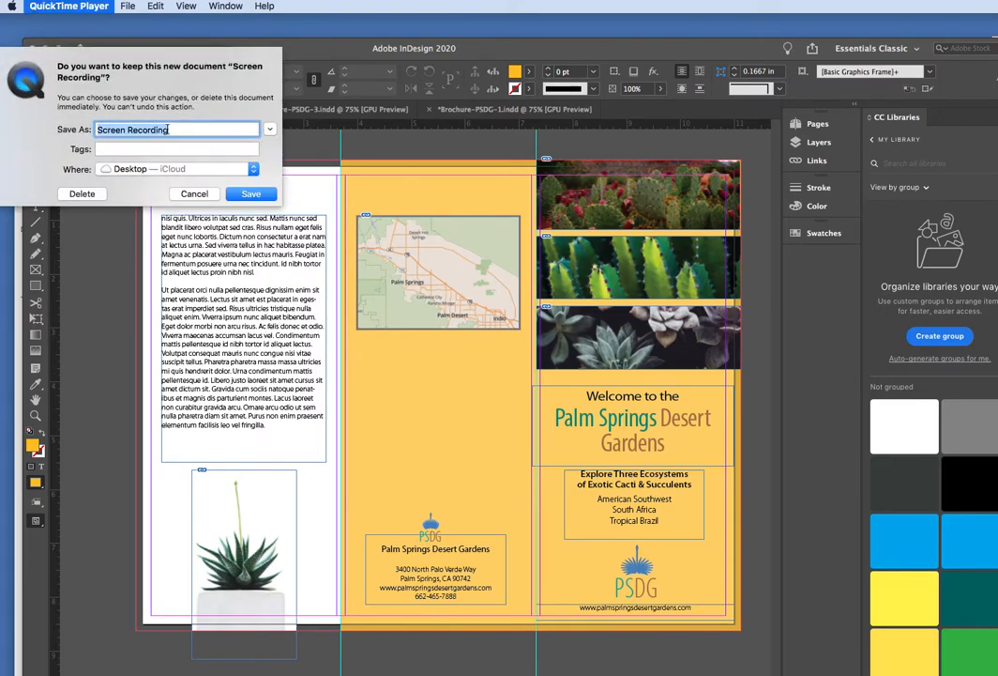
text(psd)
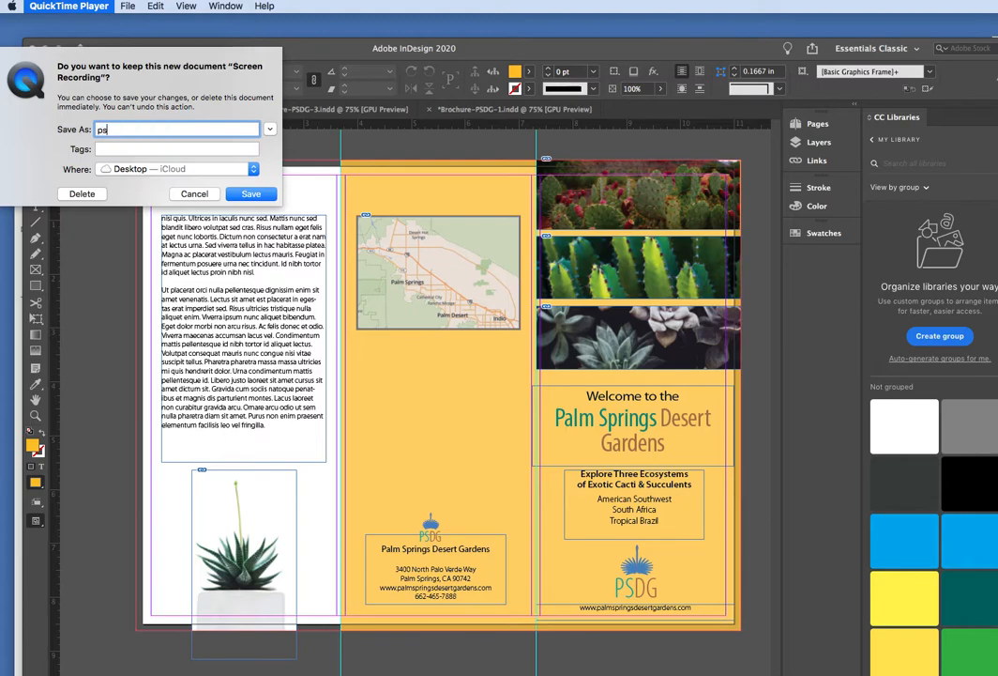